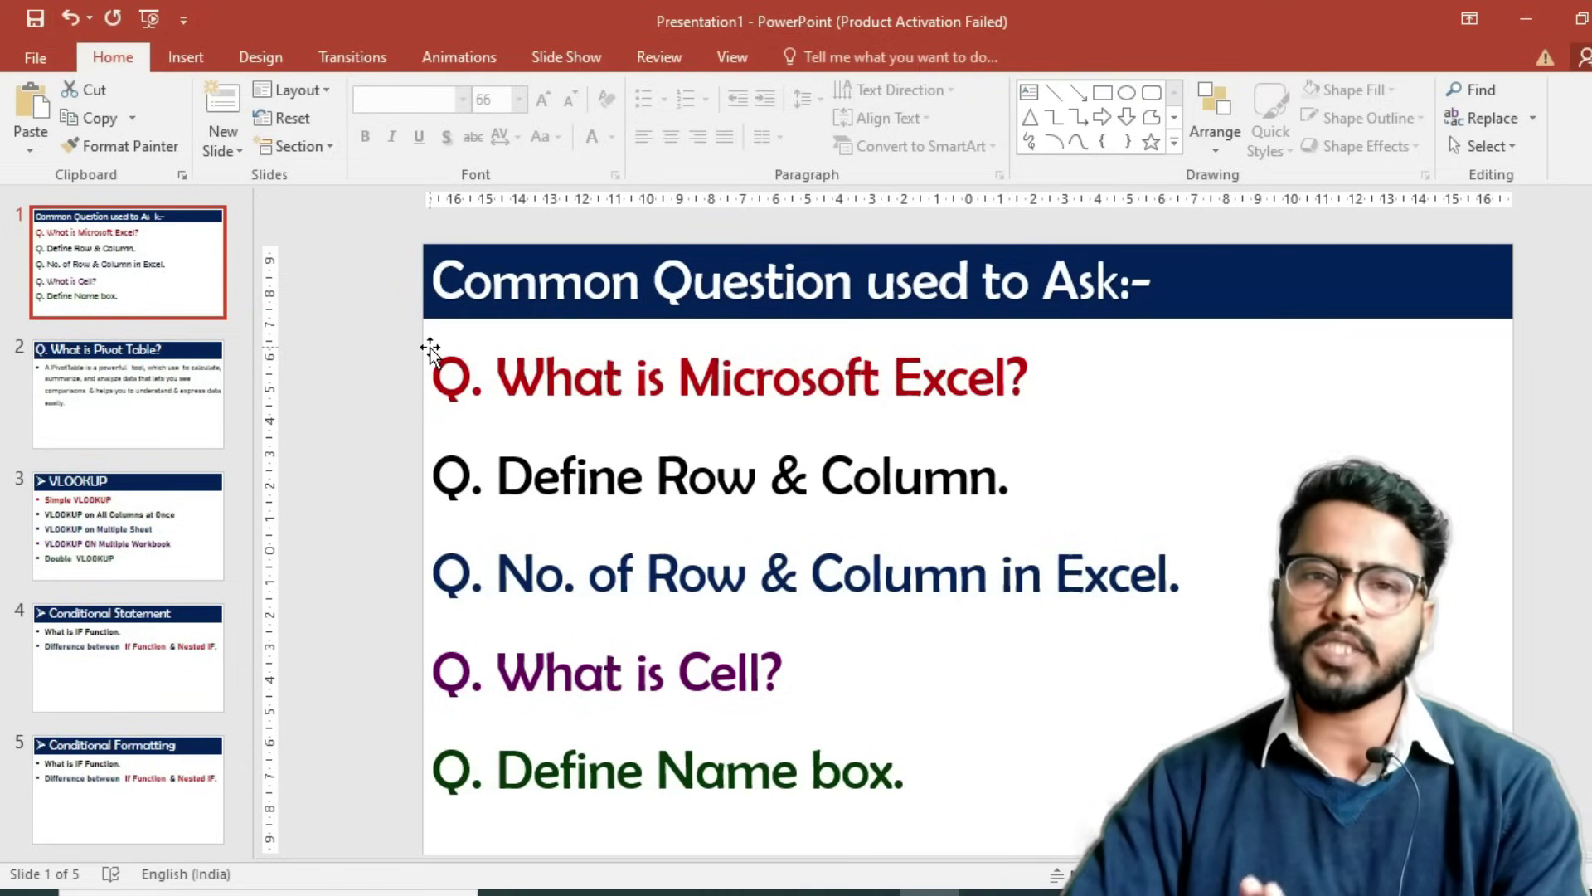
Browse the Pivot Table, VLOOKUP, Conditional Statement and Conditional Formatting slides, then return to slide 1.
click(177, 386)
click(176, 385)
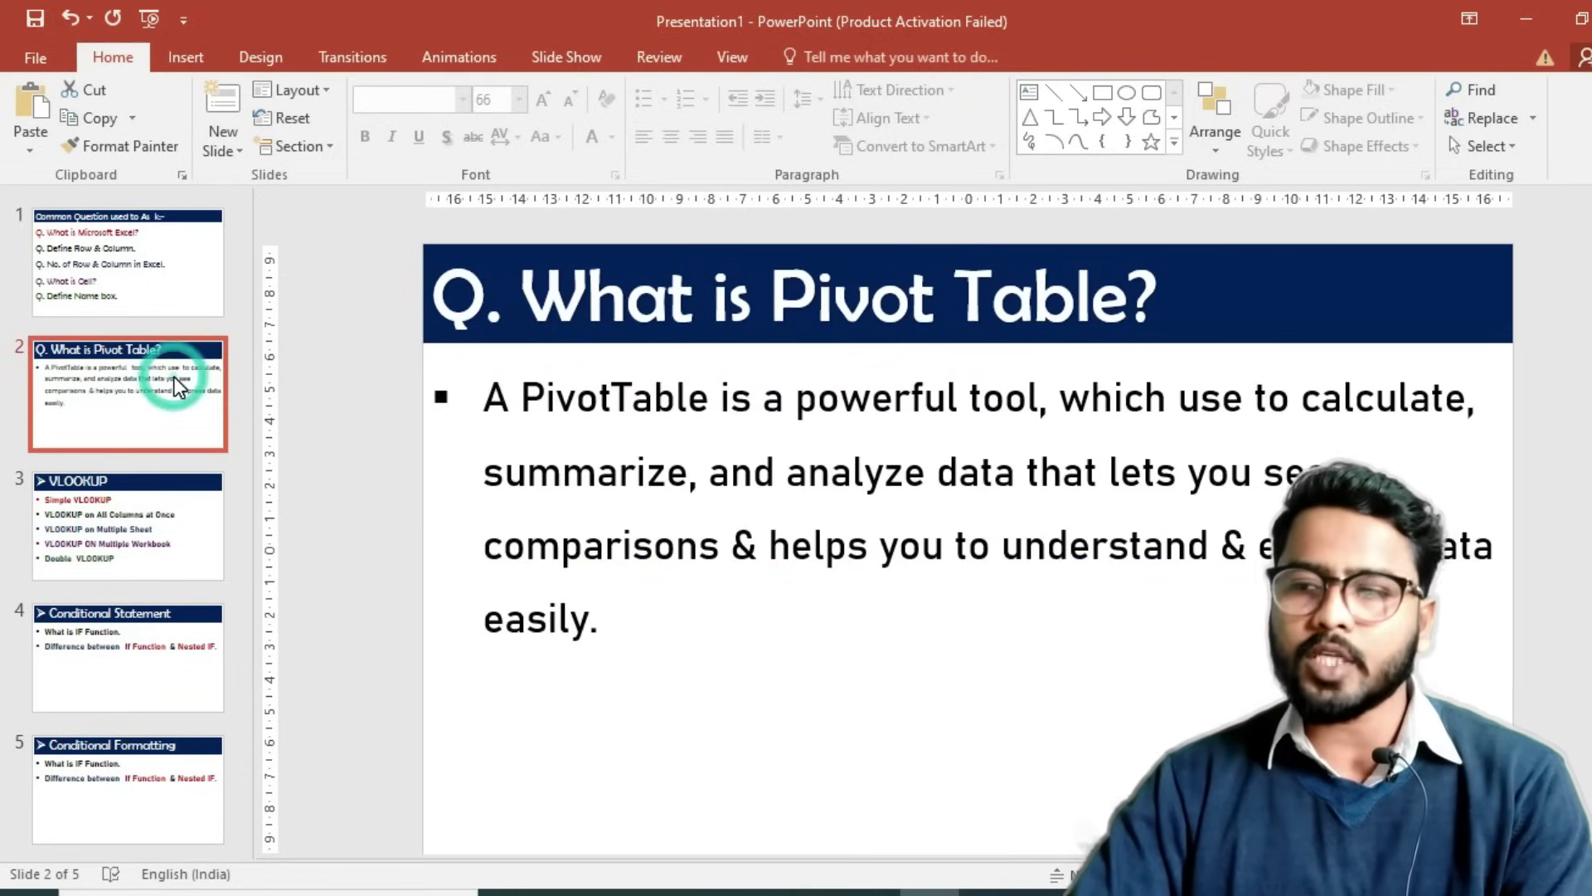
click(147, 510)
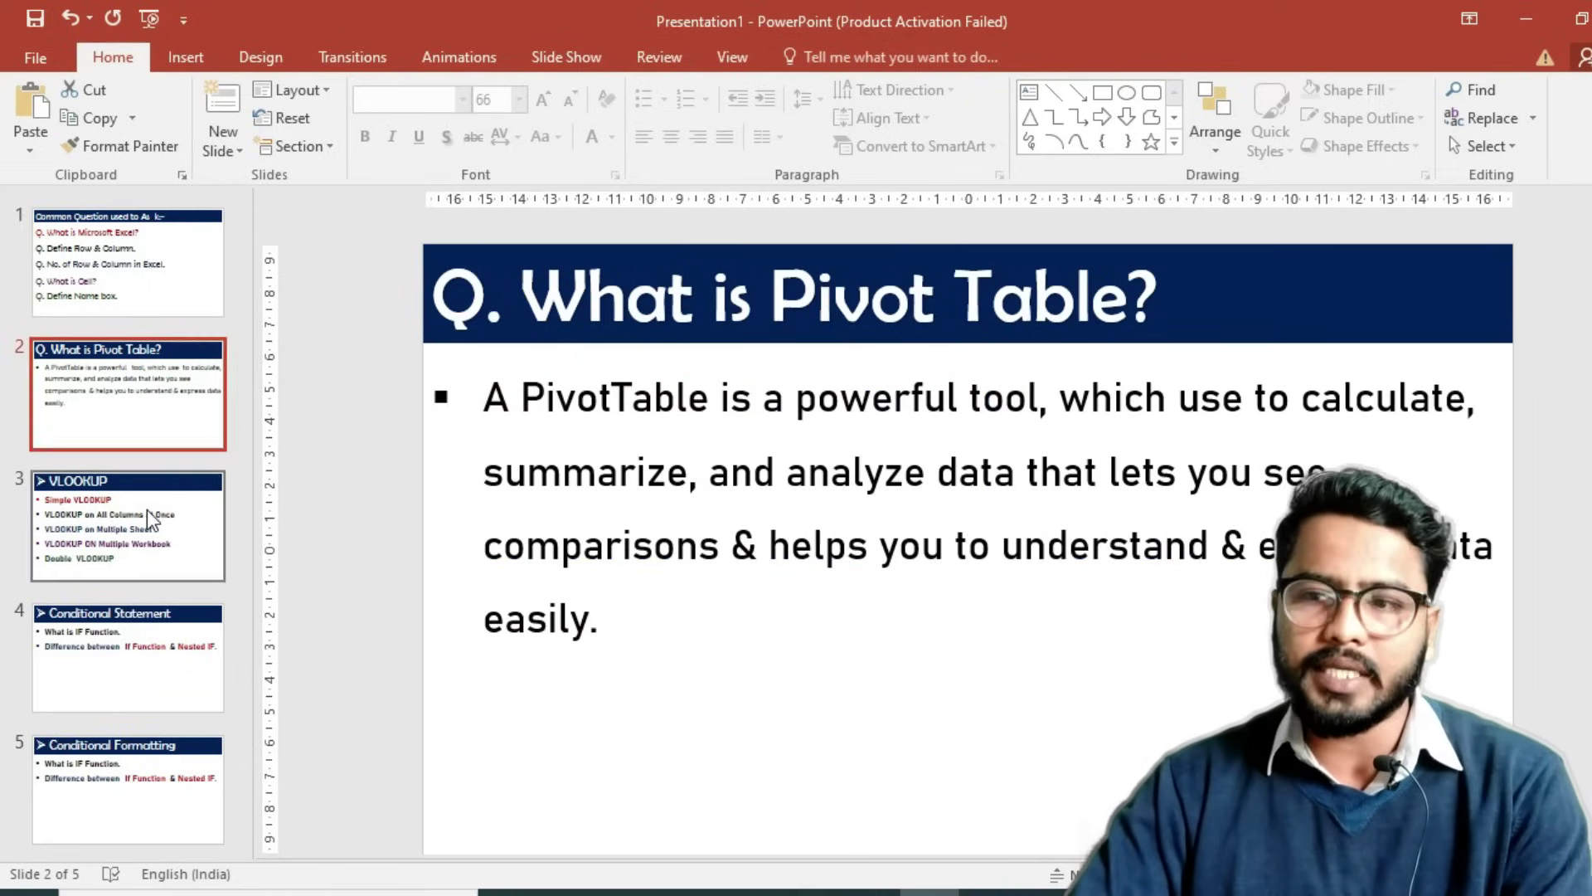
click(160, 673)
click(156, 746)
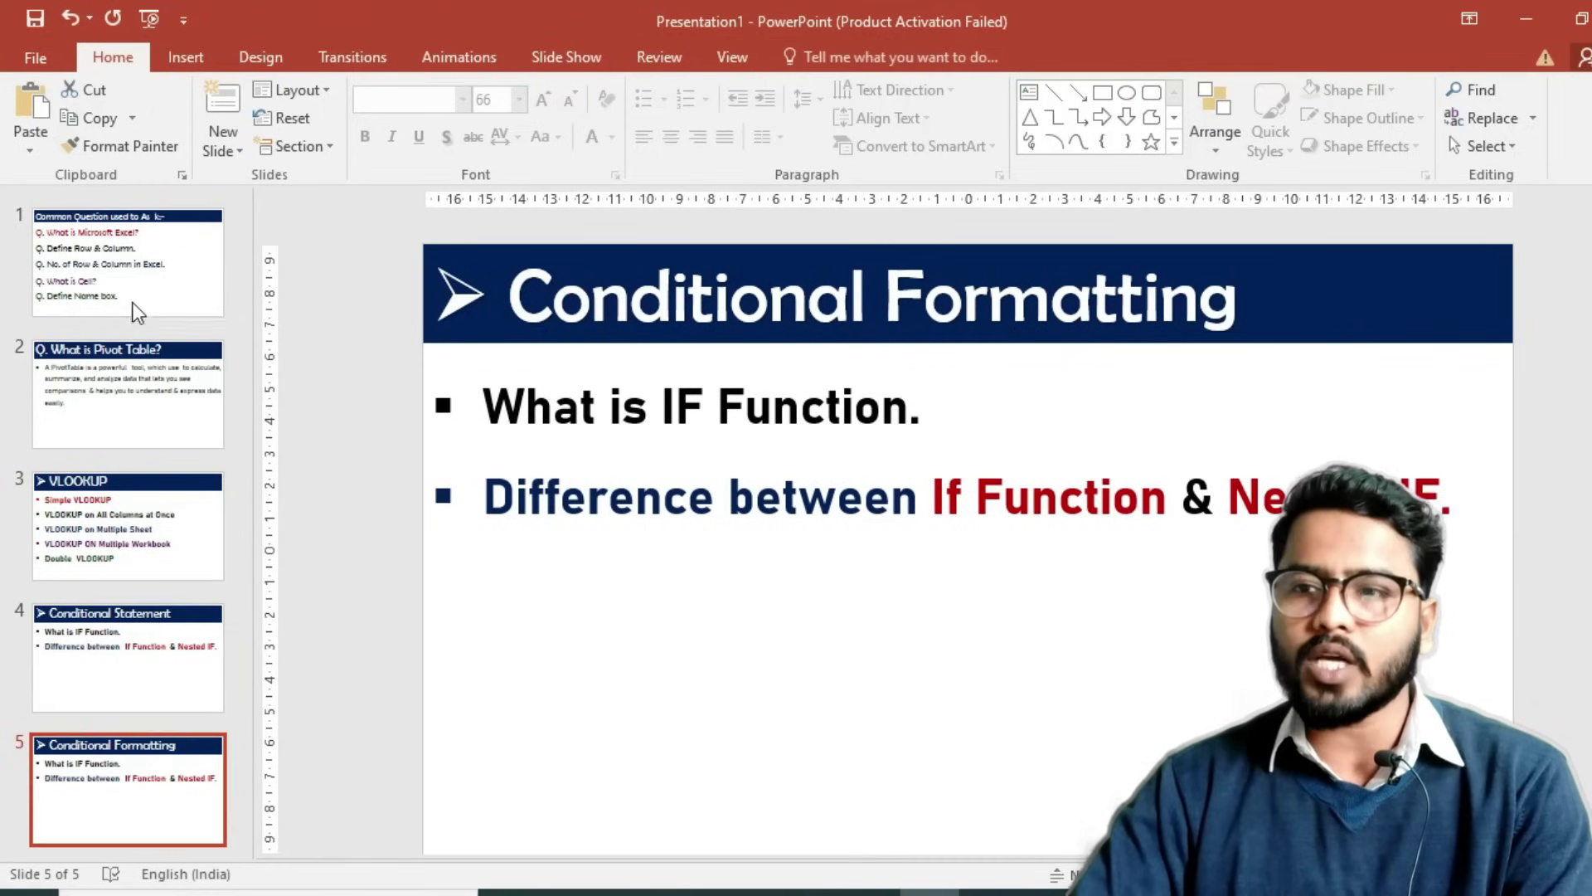
click(131, 296)
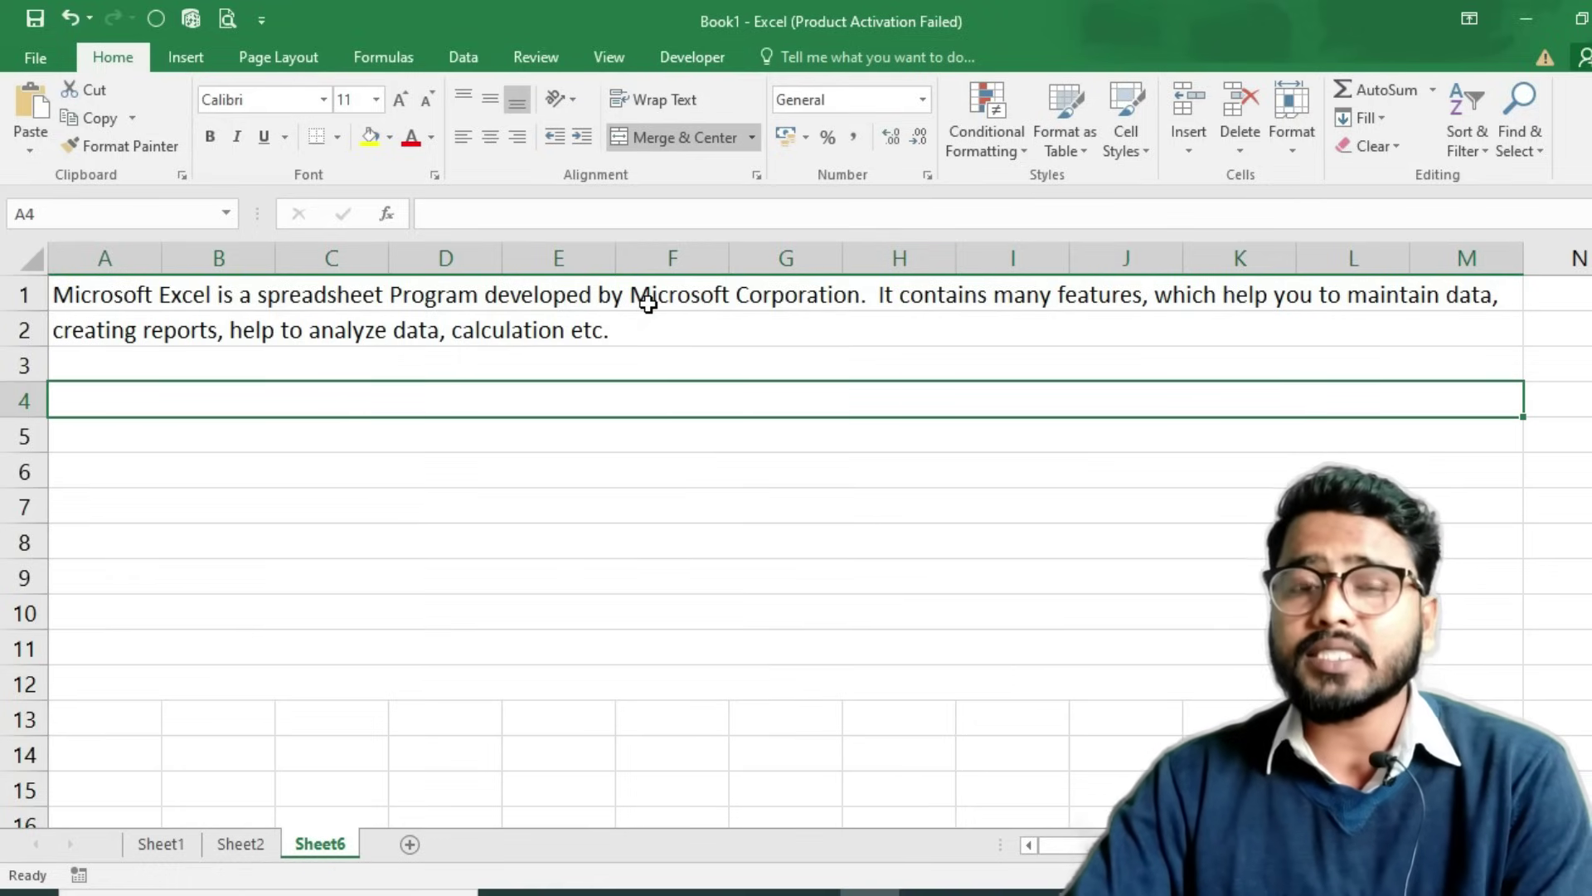
Highlight 'spreadsheet Program' in cell A1, then add blank Sheet7 and go back to Sheet6.
click(319, 291)
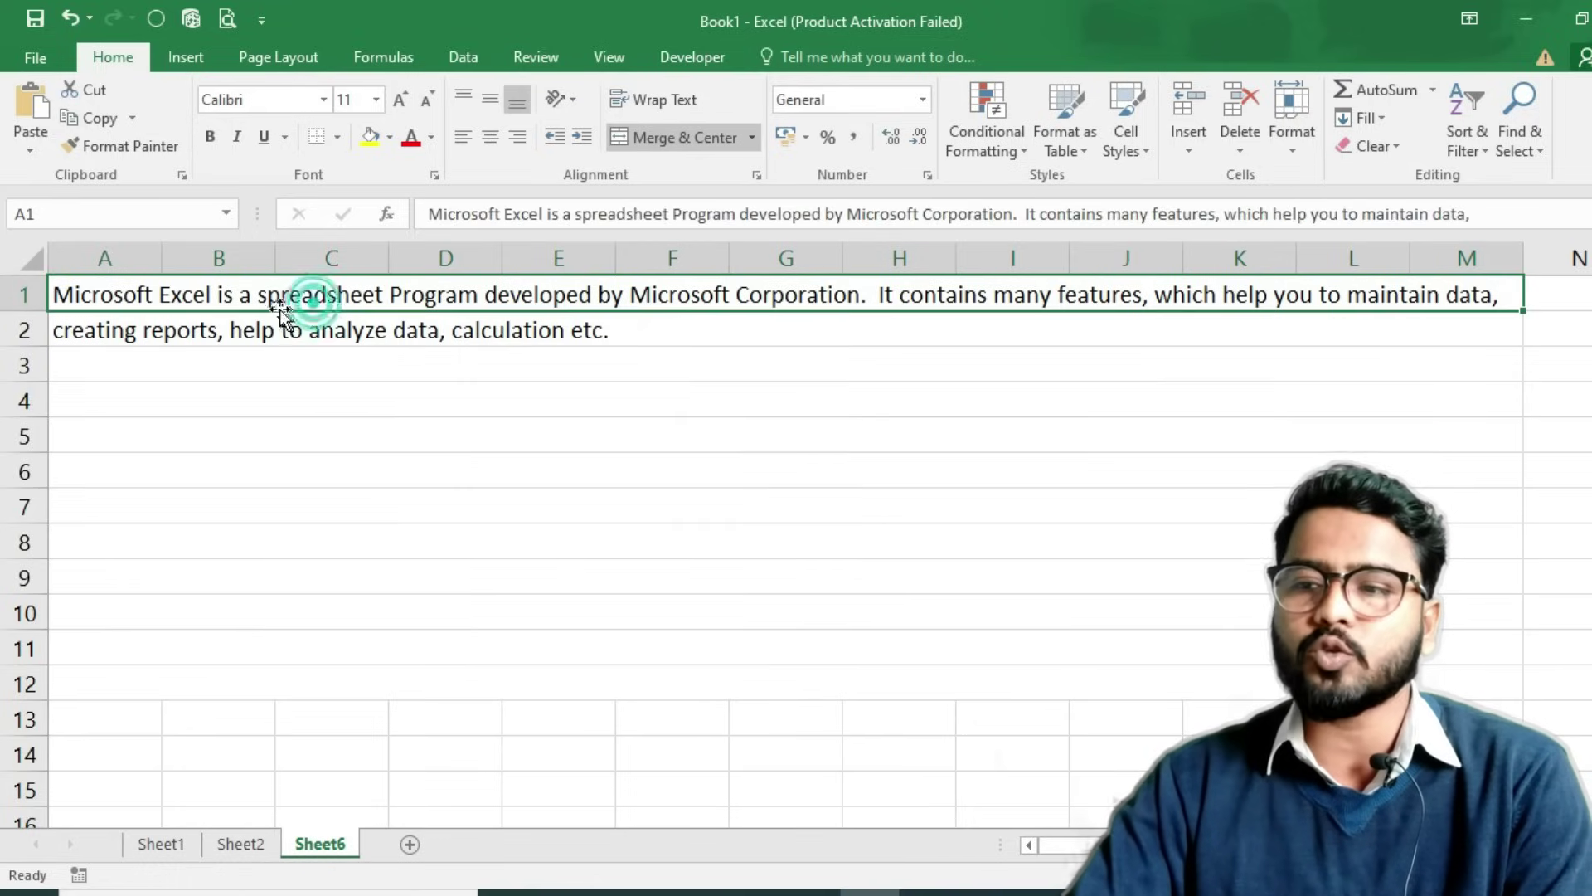
double_click(262, 293)
drag(257, 294, 477, 299)
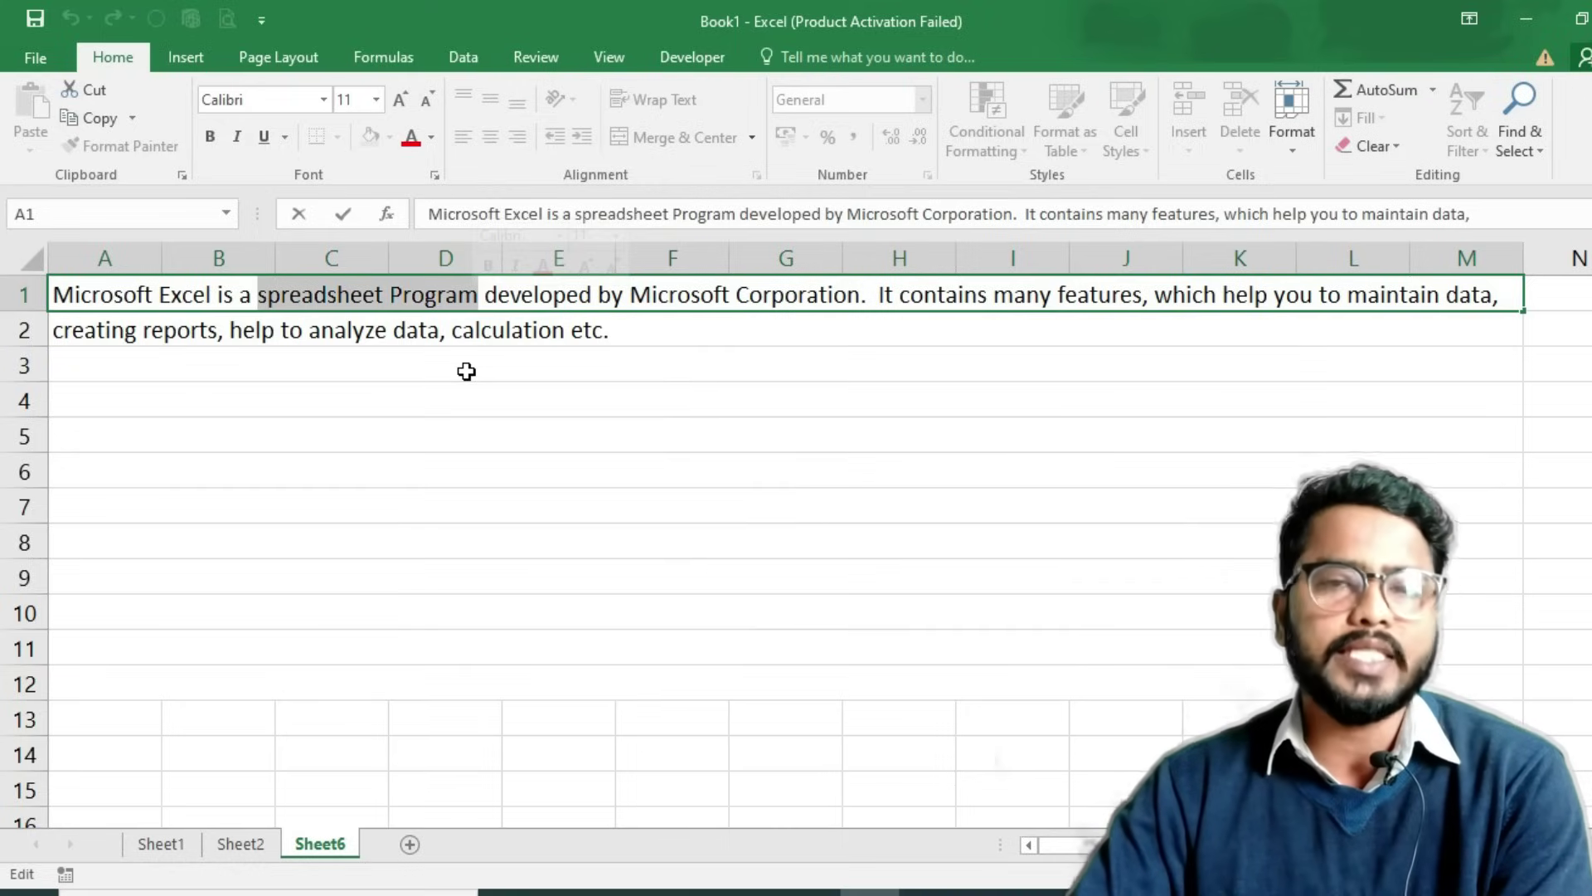
click(422, 535)
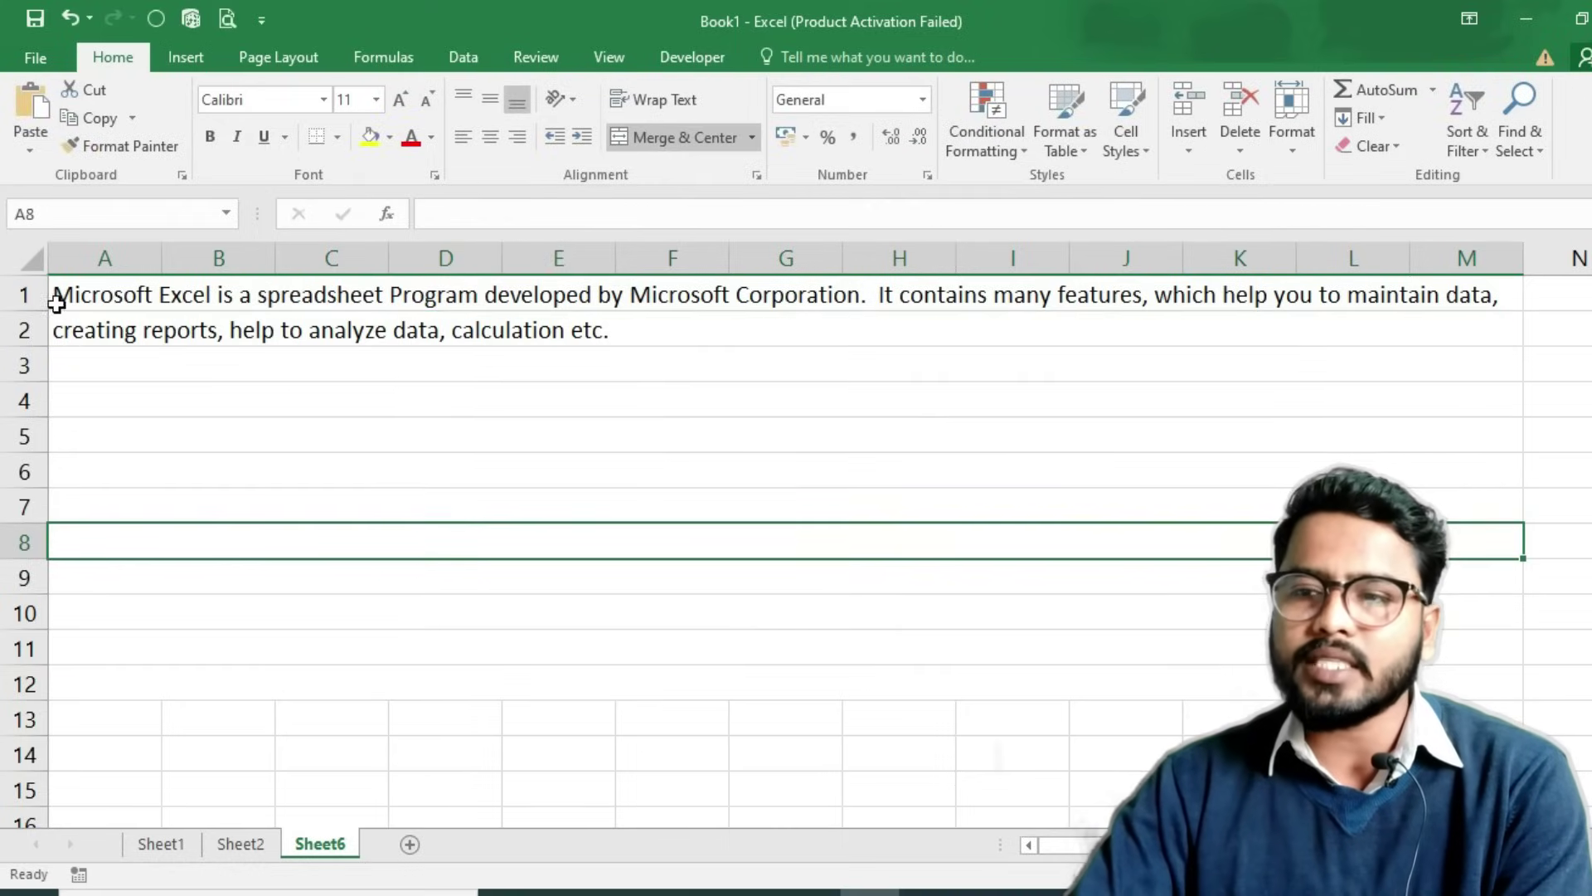
click(409, 845)
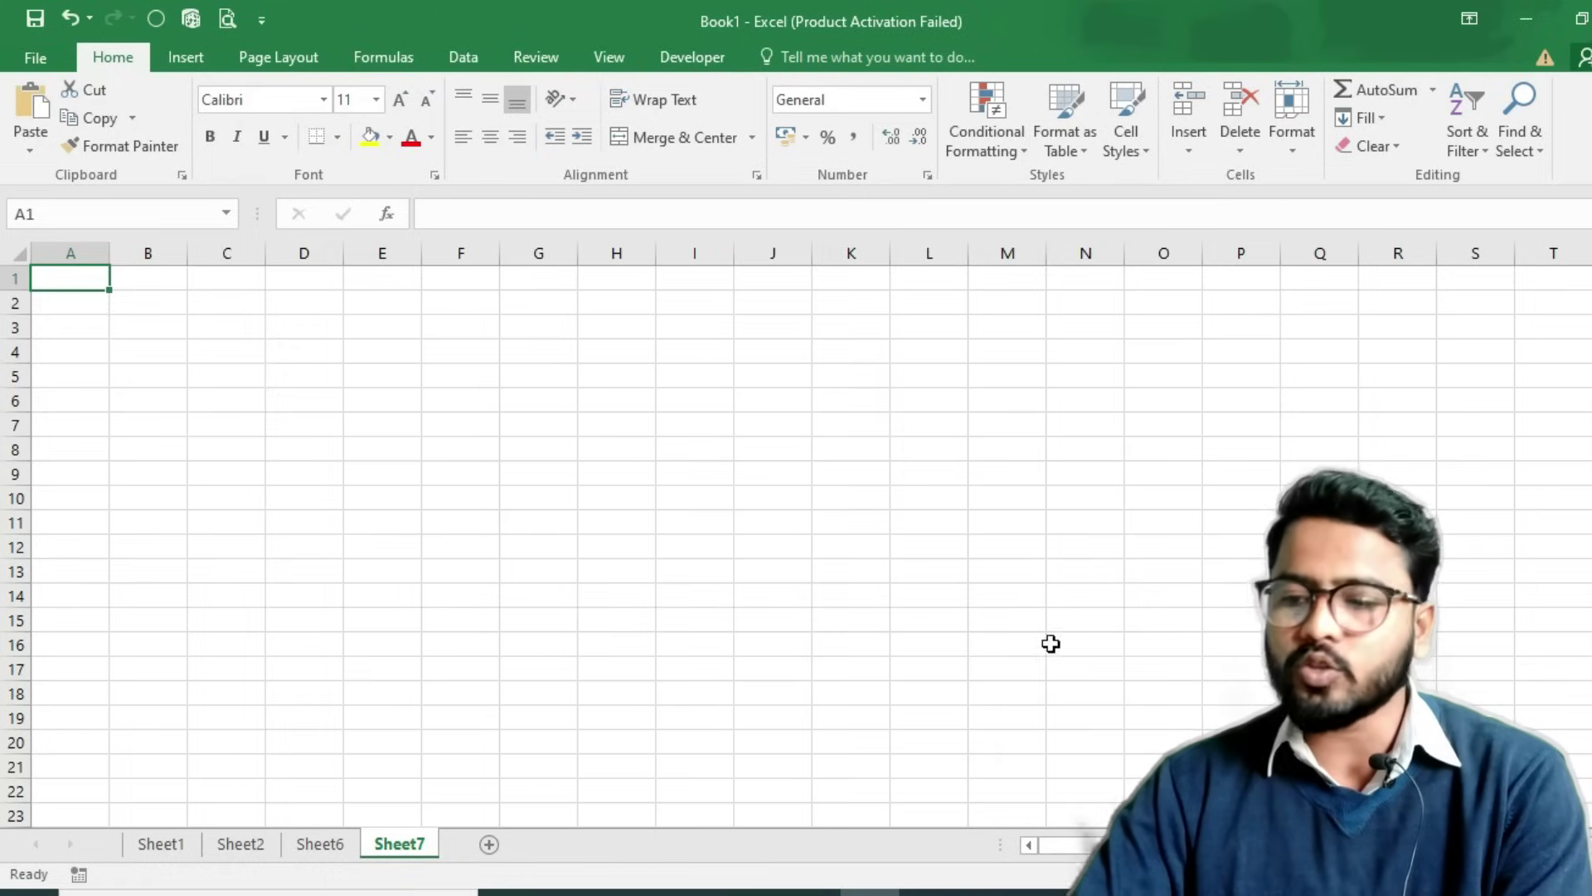
click(340, 842)
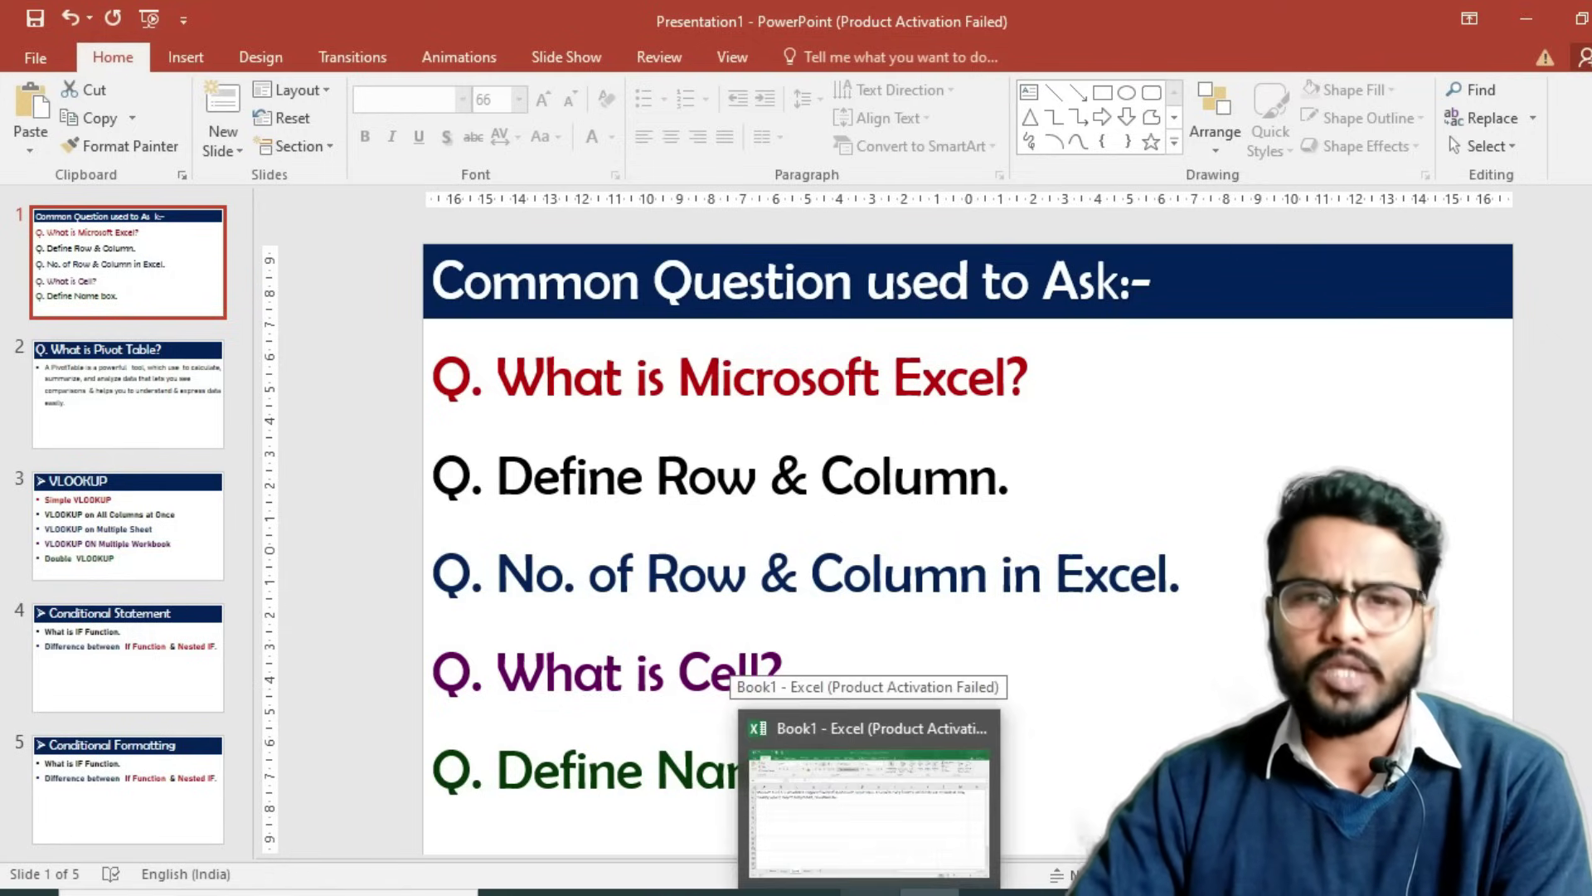
click(868, 796)
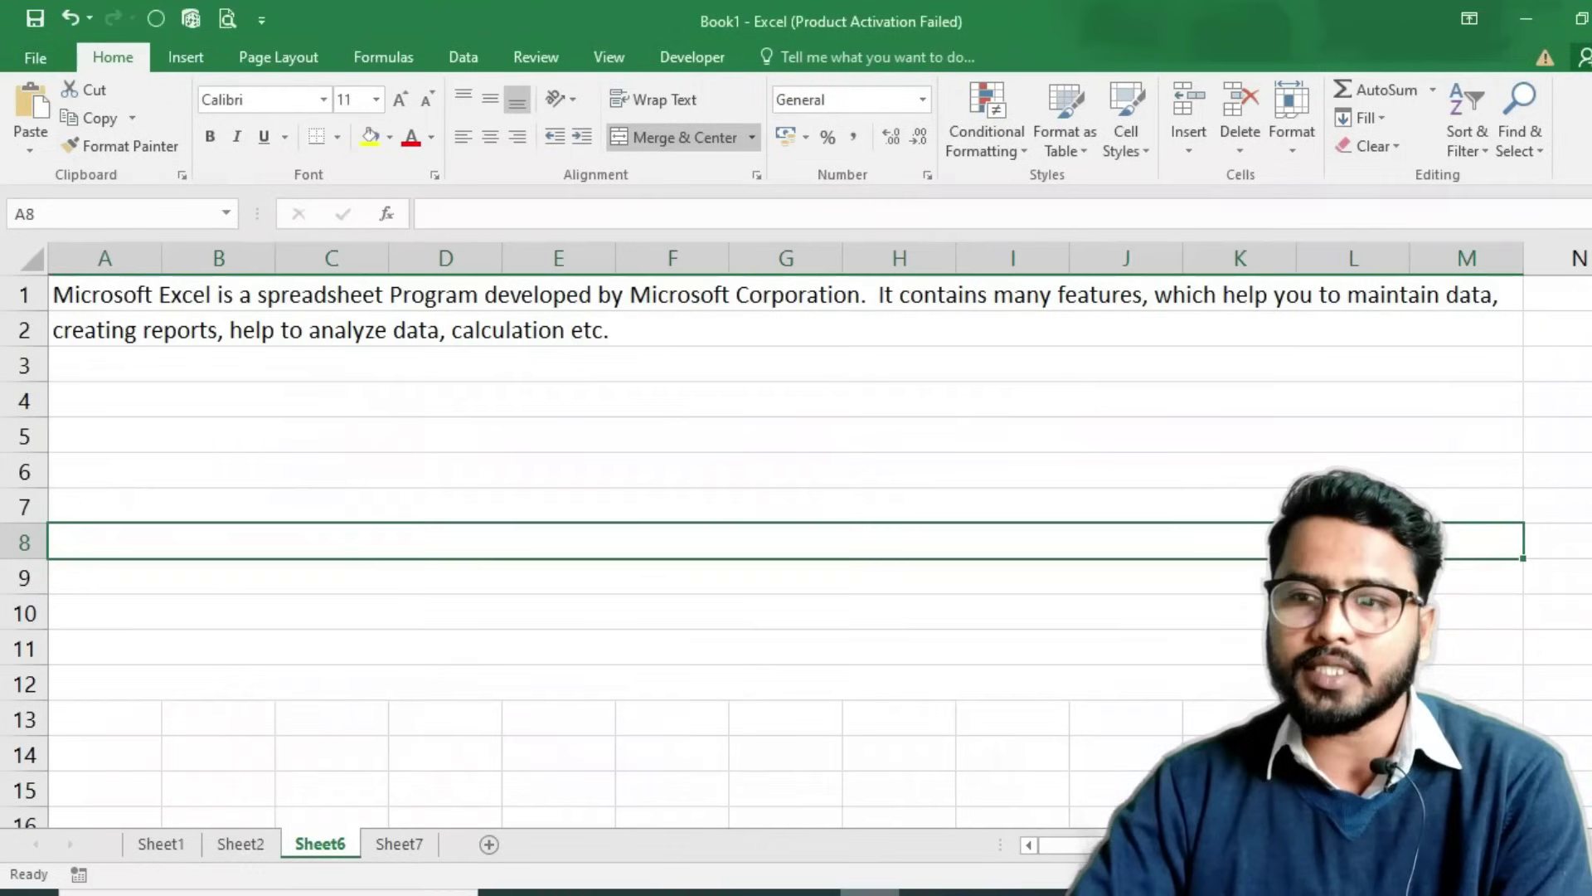
click(554, 695)
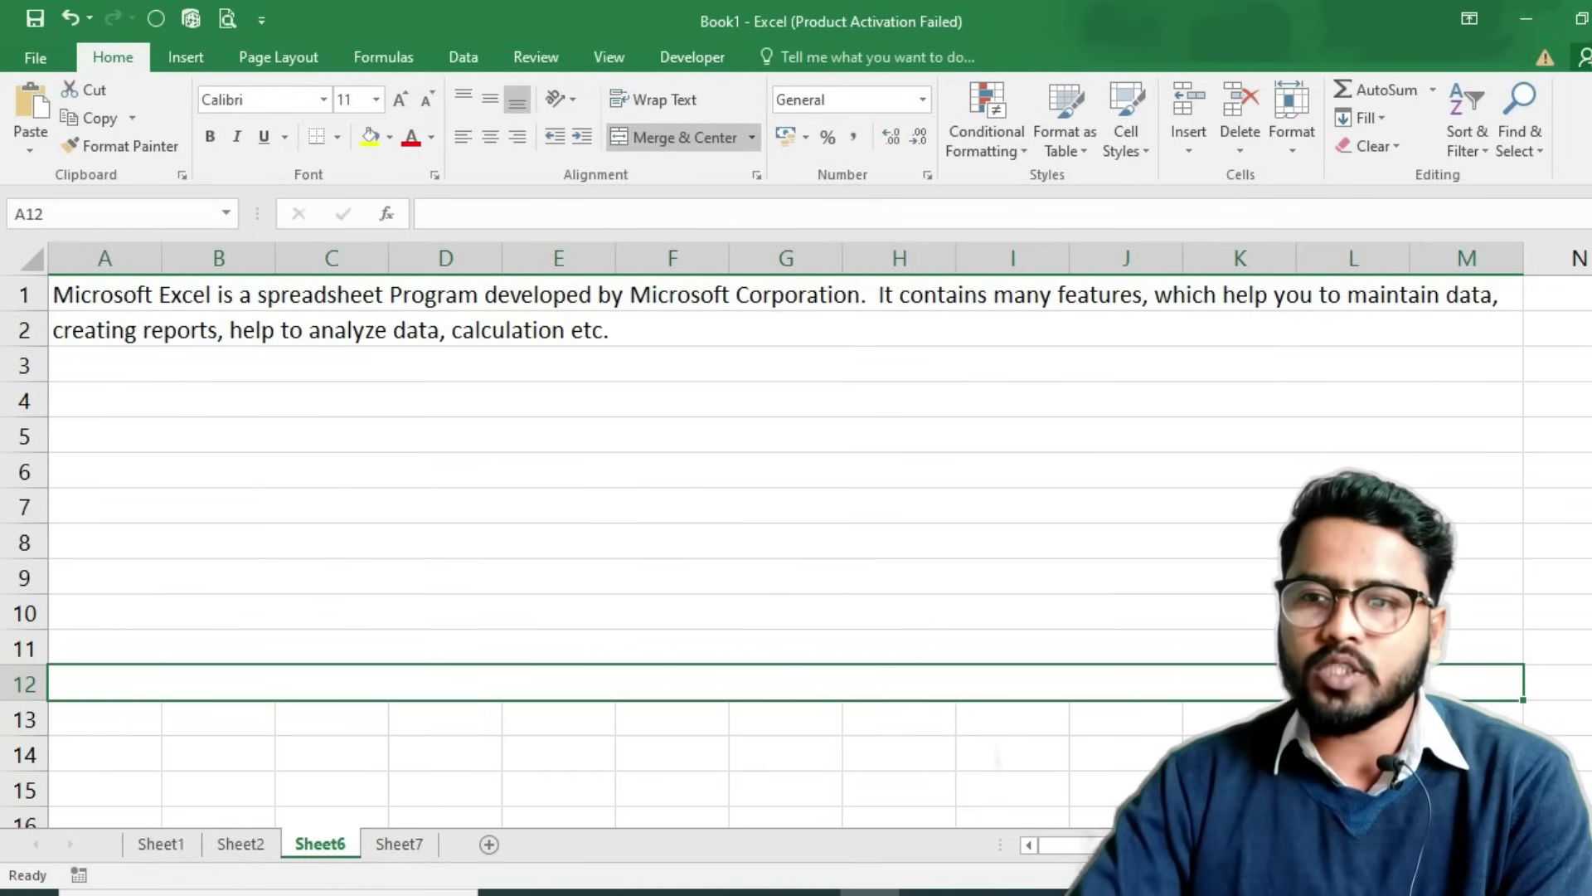
click(26, 263)
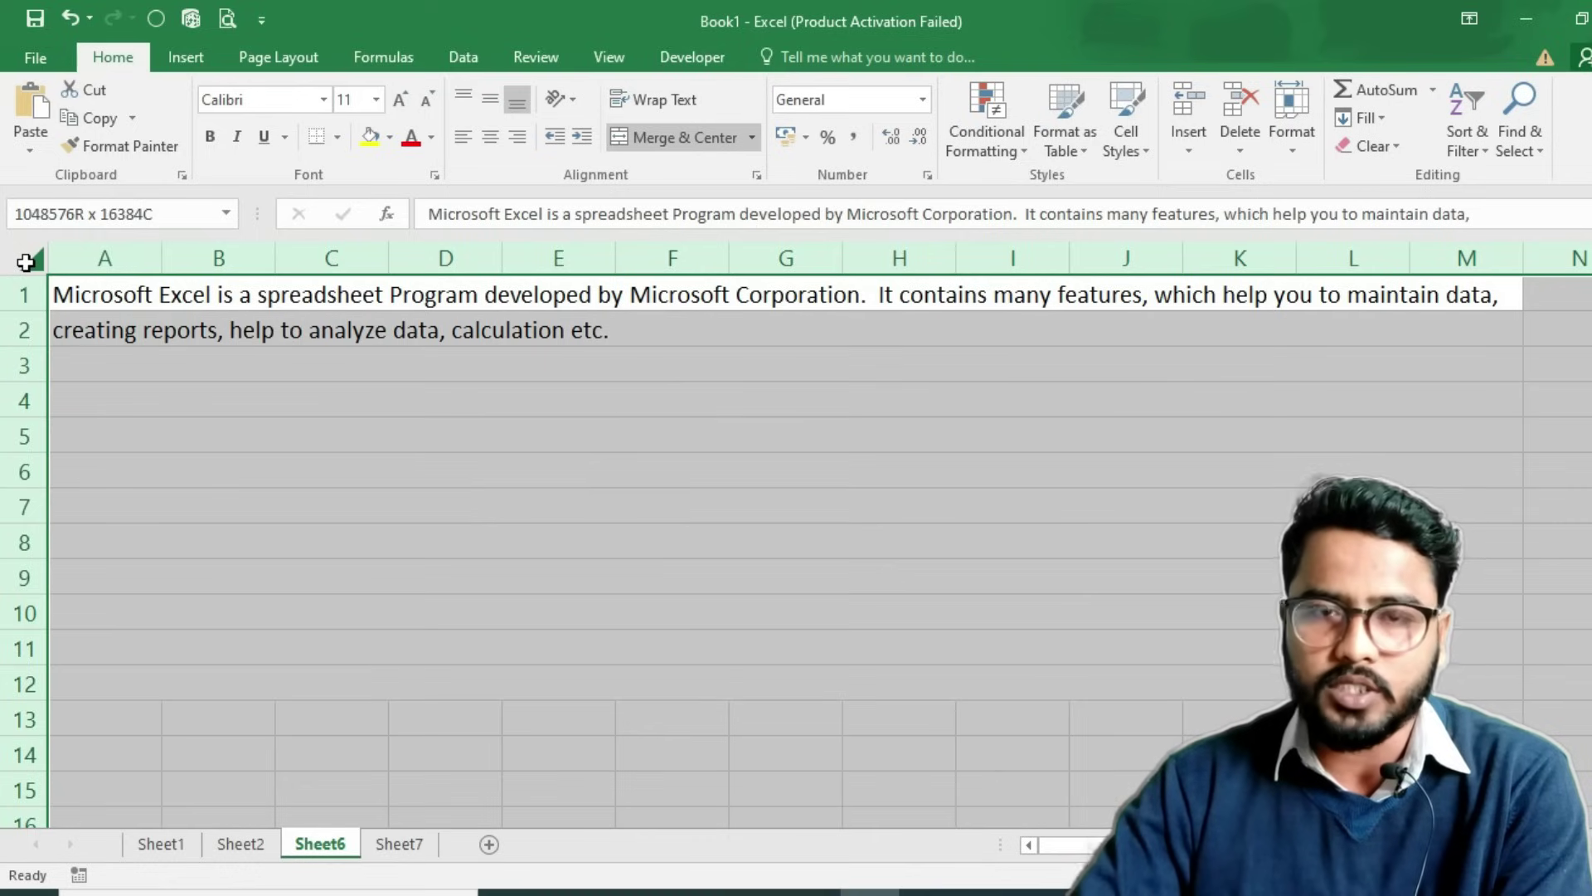
click(26, 262)
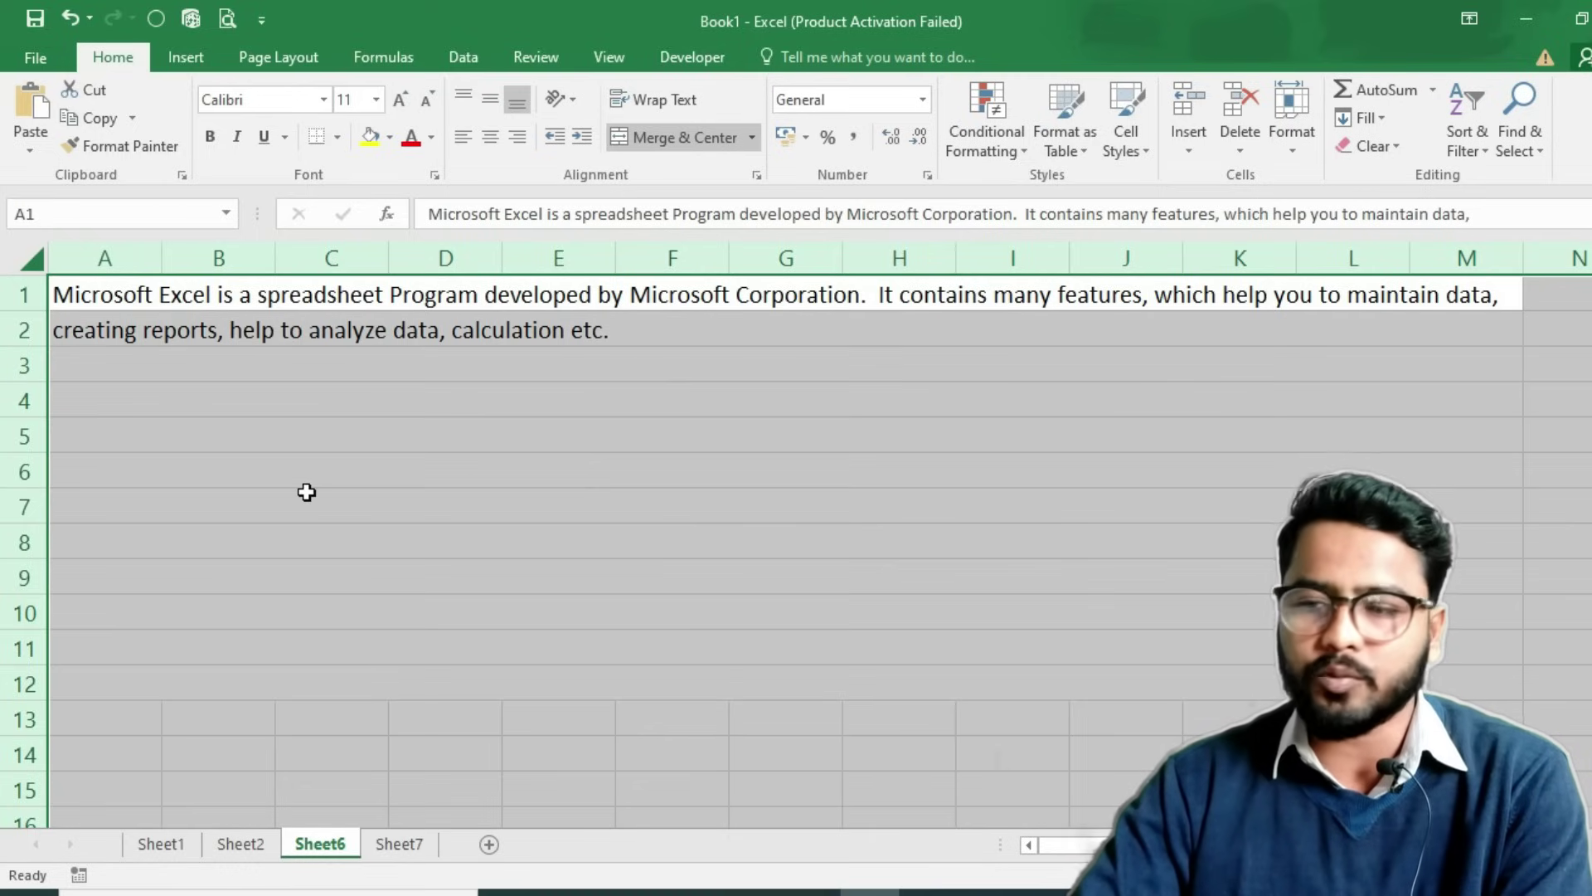
key(alt+Tab)
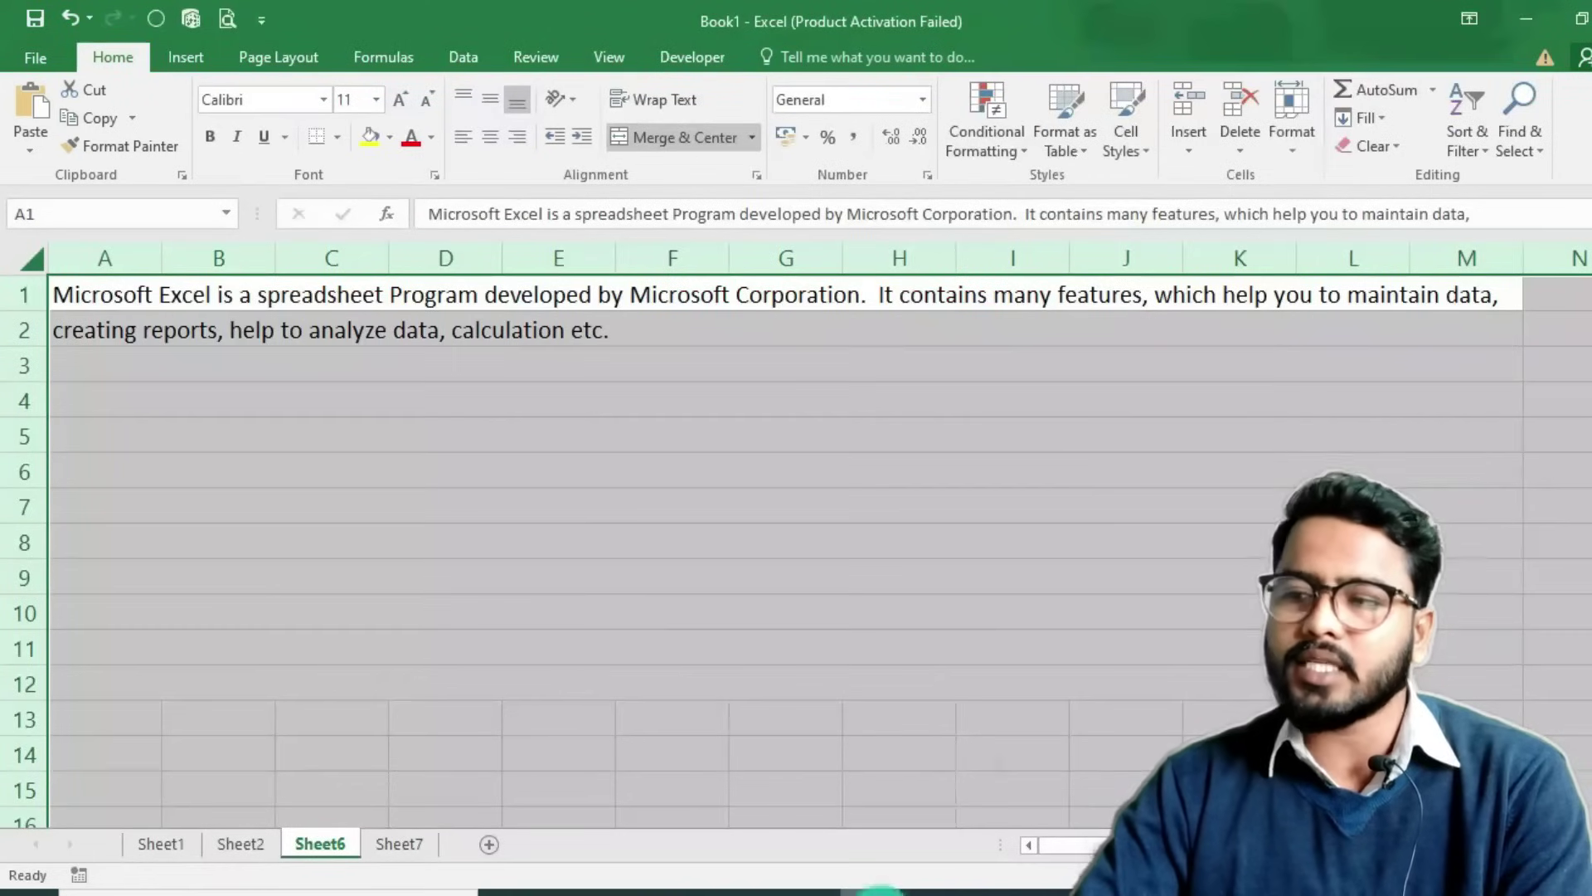
click(554, 633)
scroll(537, 640, down, 3)
scroll(541, 638, down, 3)
scroll(541, 639, down, 1)
click(338, 476)
click(426, 525)
click(655, 529)
click(701, 439)
click(869, 423)
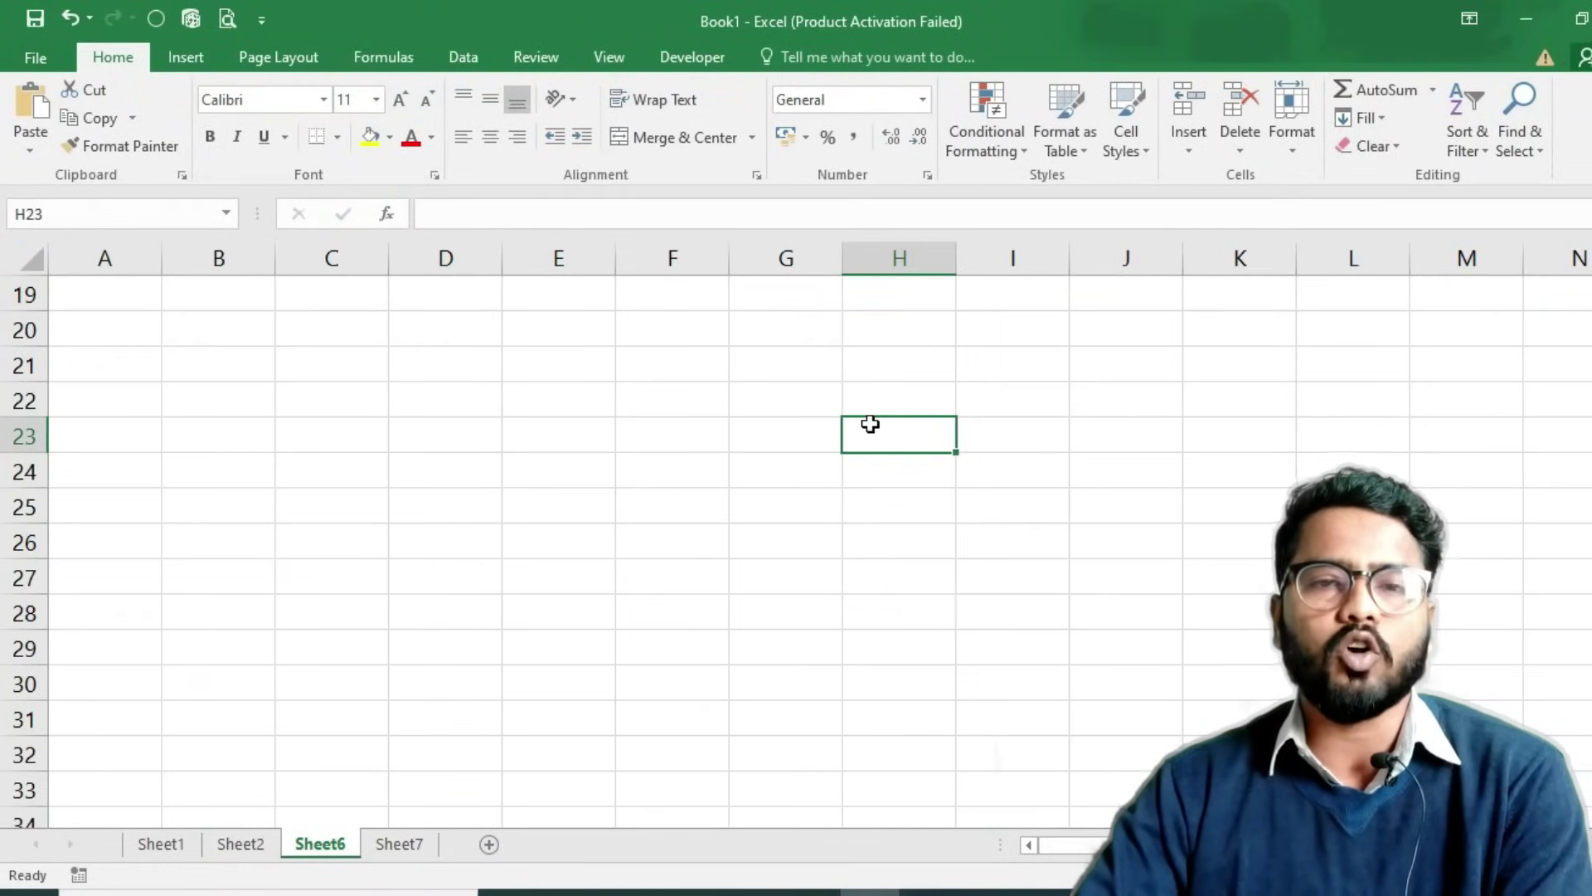
click(506, 445)
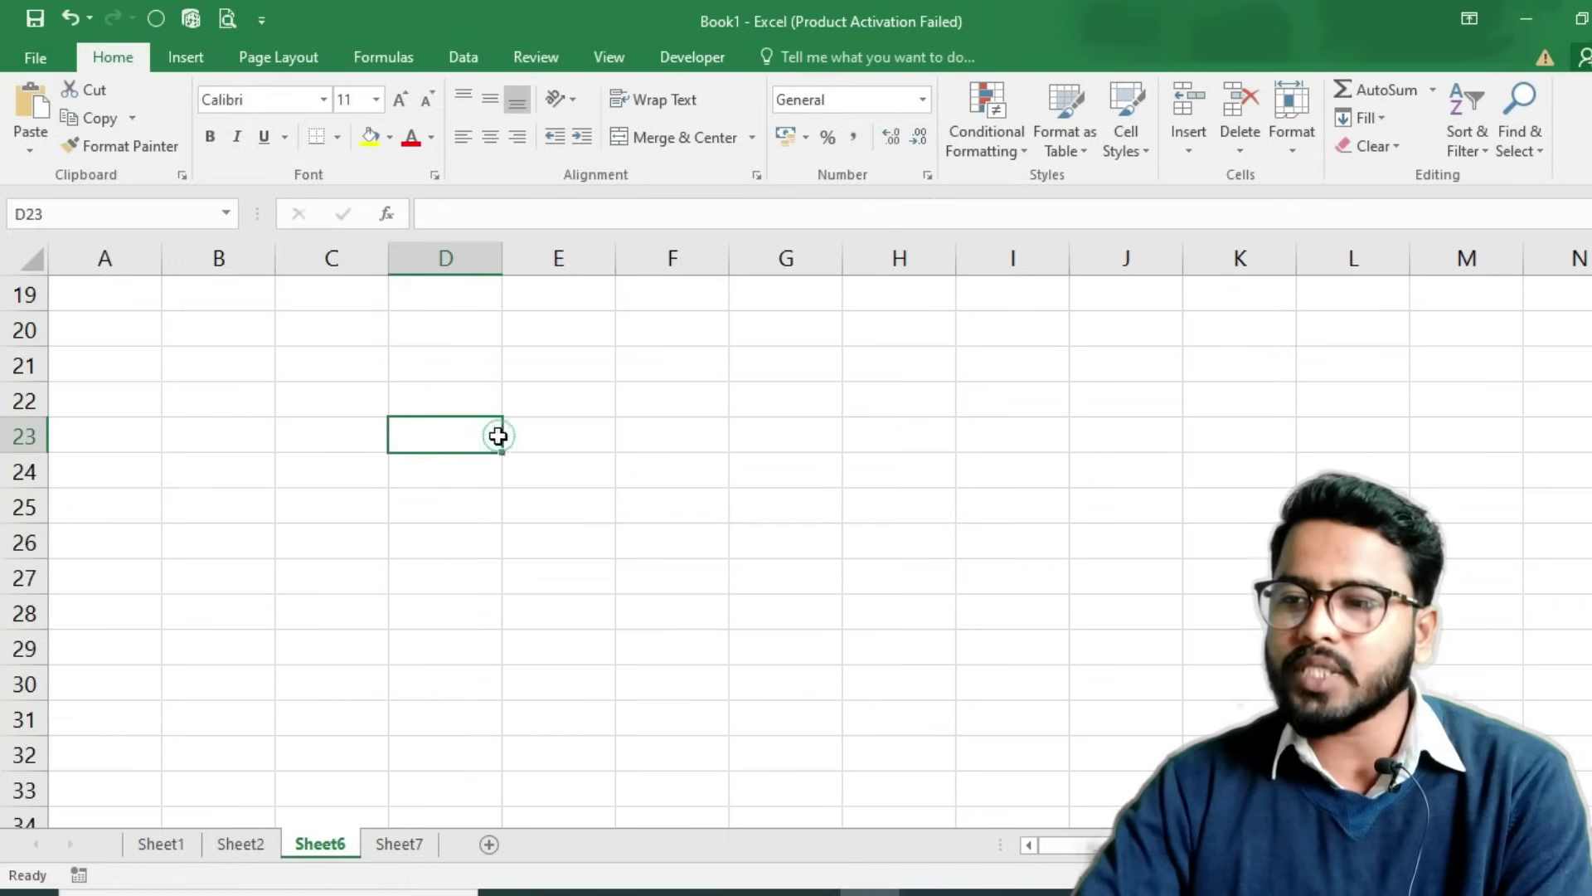
click(357, 516)
click(444, 564)
click(659, 565)
click(826, 388)
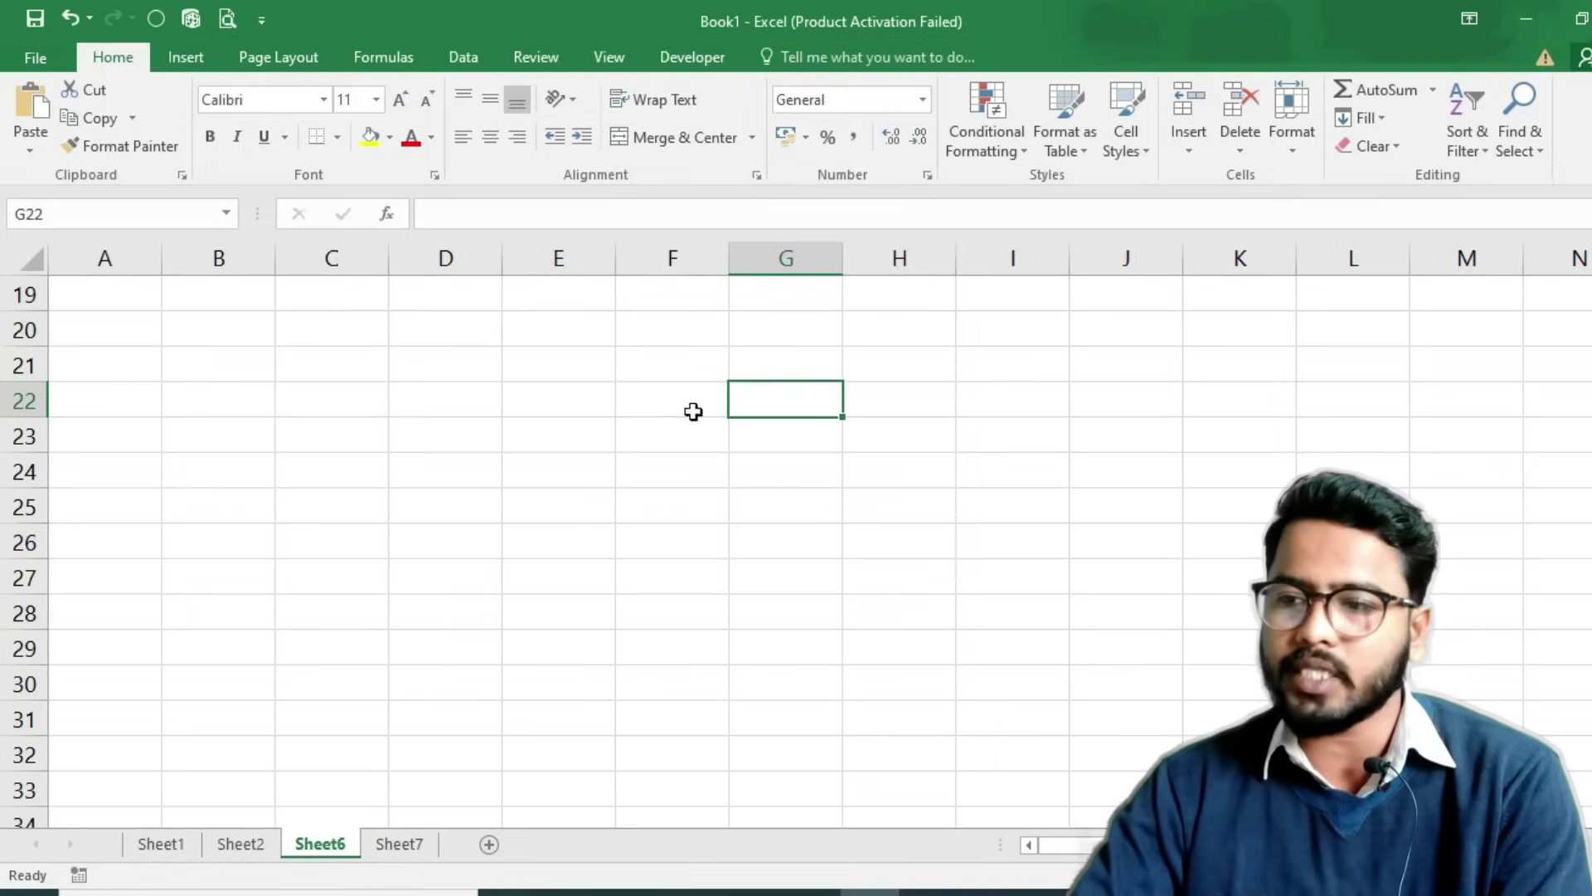
click(591, 419)
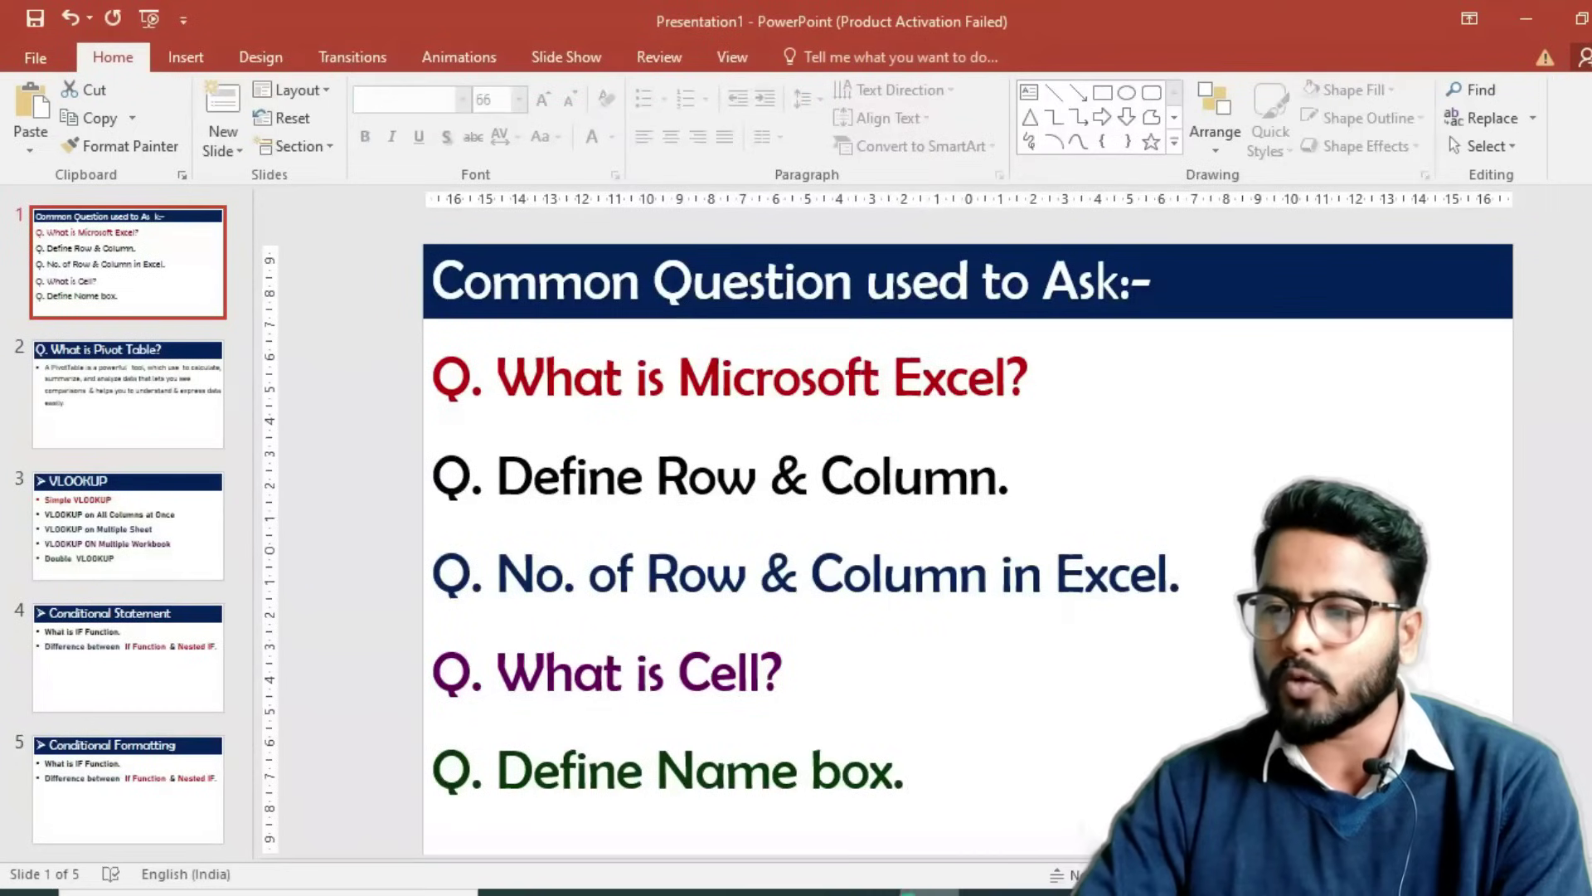
Highlight the 'Define Name box' question on slide 1, then return to Excel's Sheet6.
drag(500, 770, 873, 766)
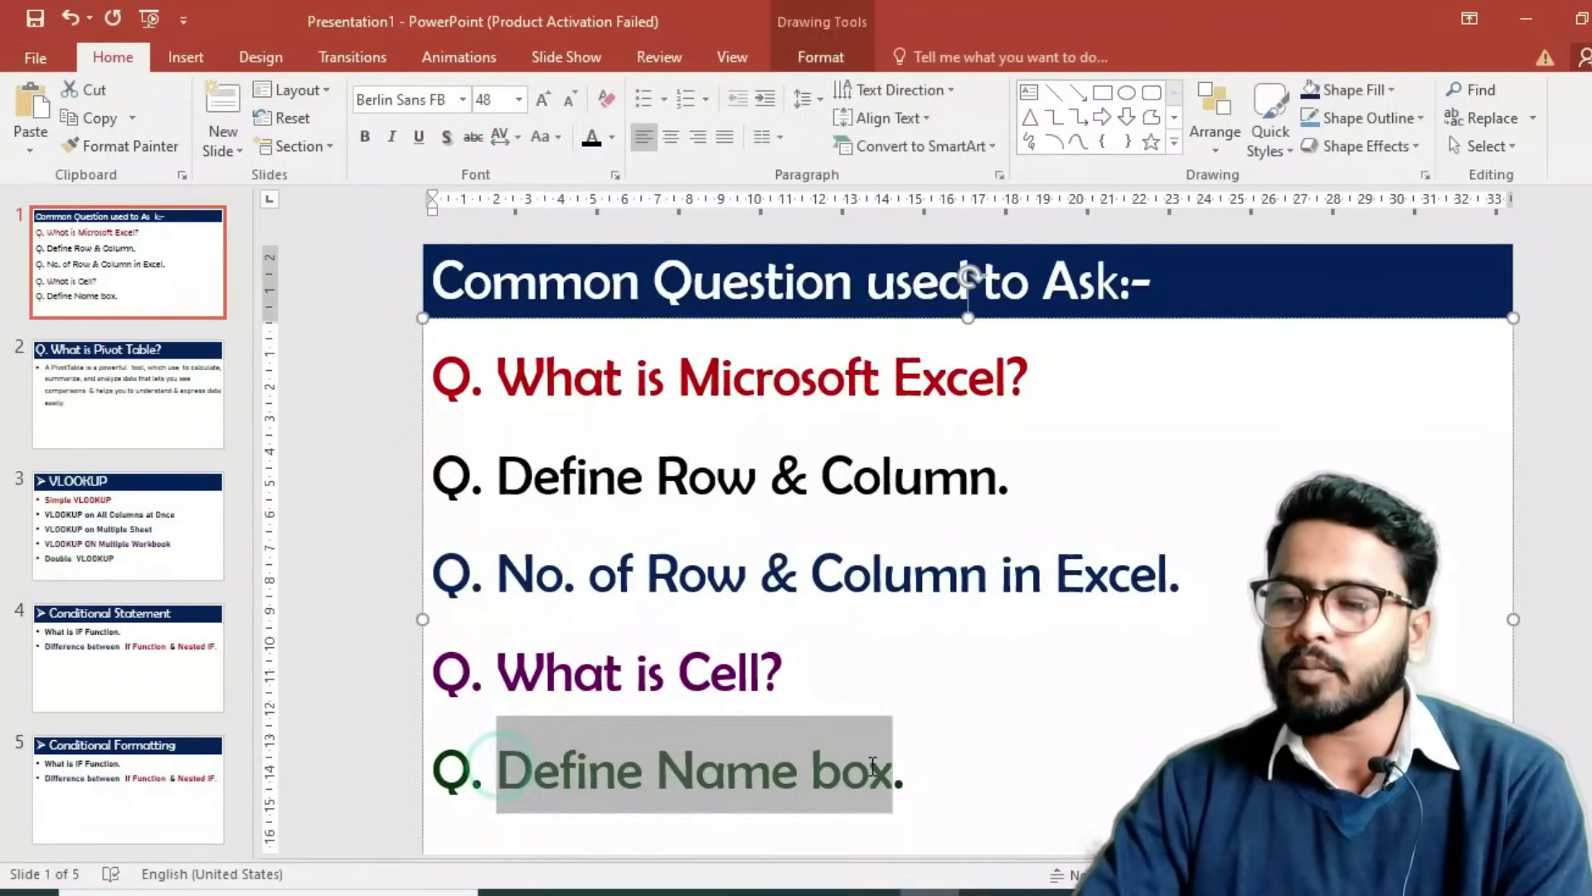
click(919, 887)
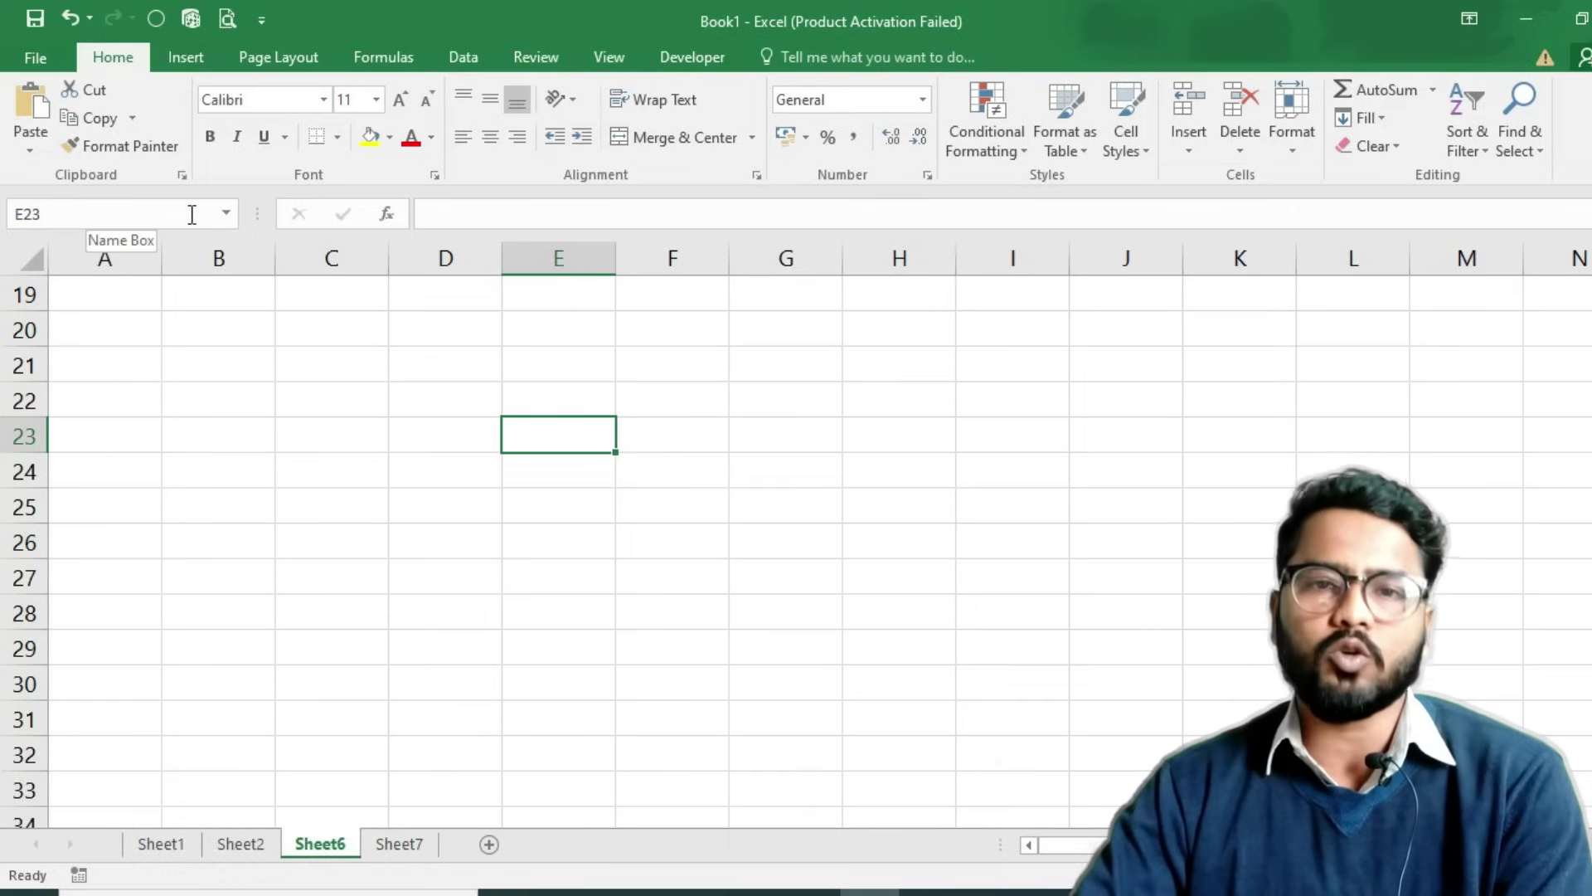
Select cells G22 and D23, then switch to PowerPoint and clear the Name box highlight.
click(790, 400)
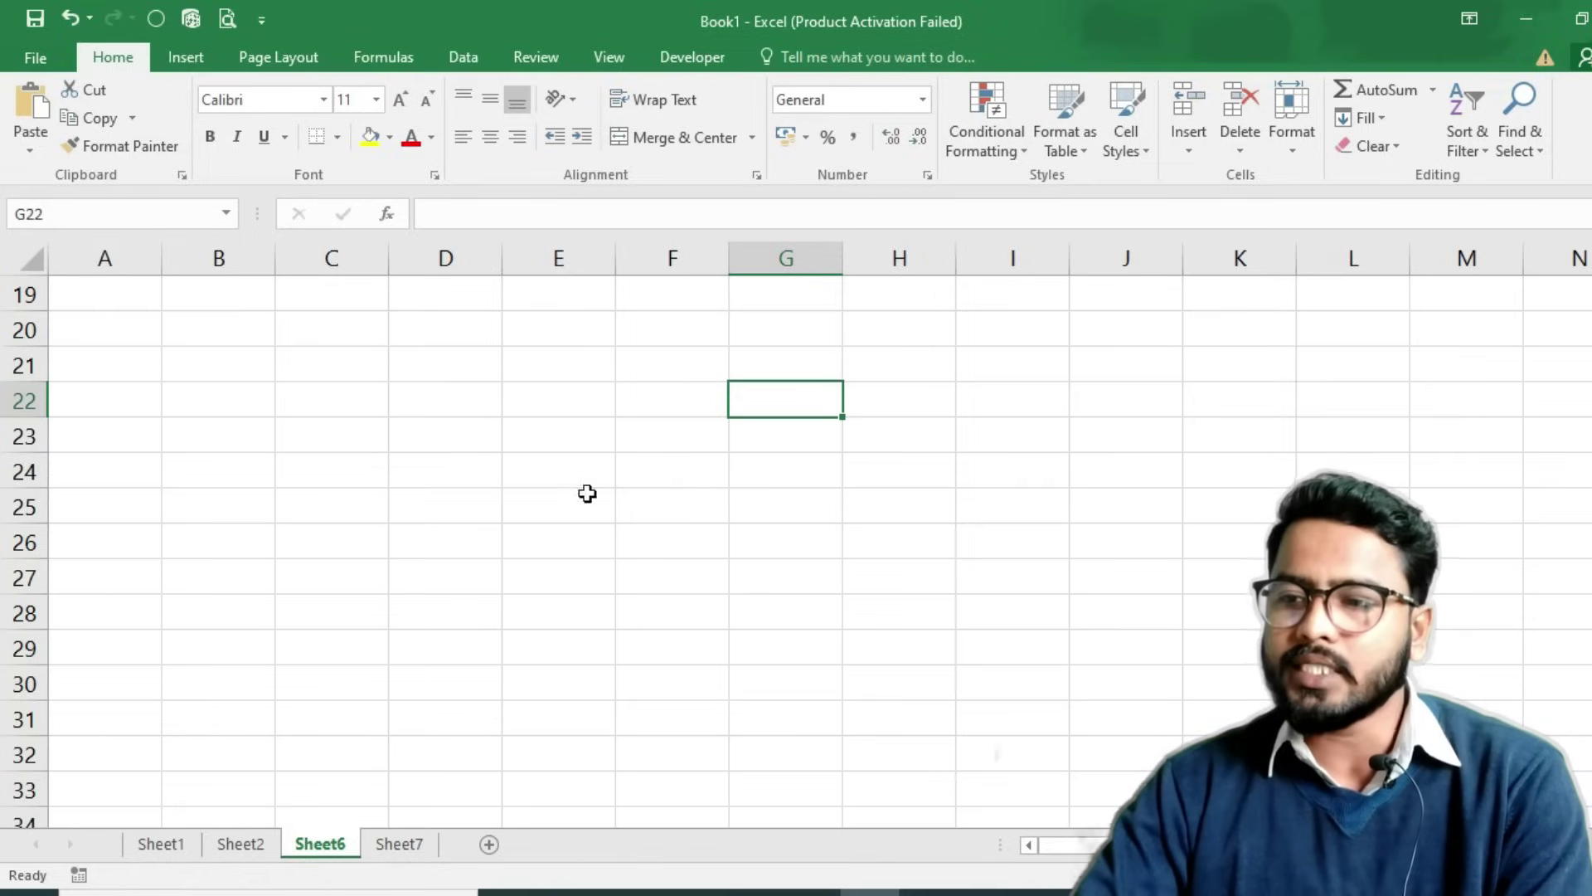
click(461, 420)
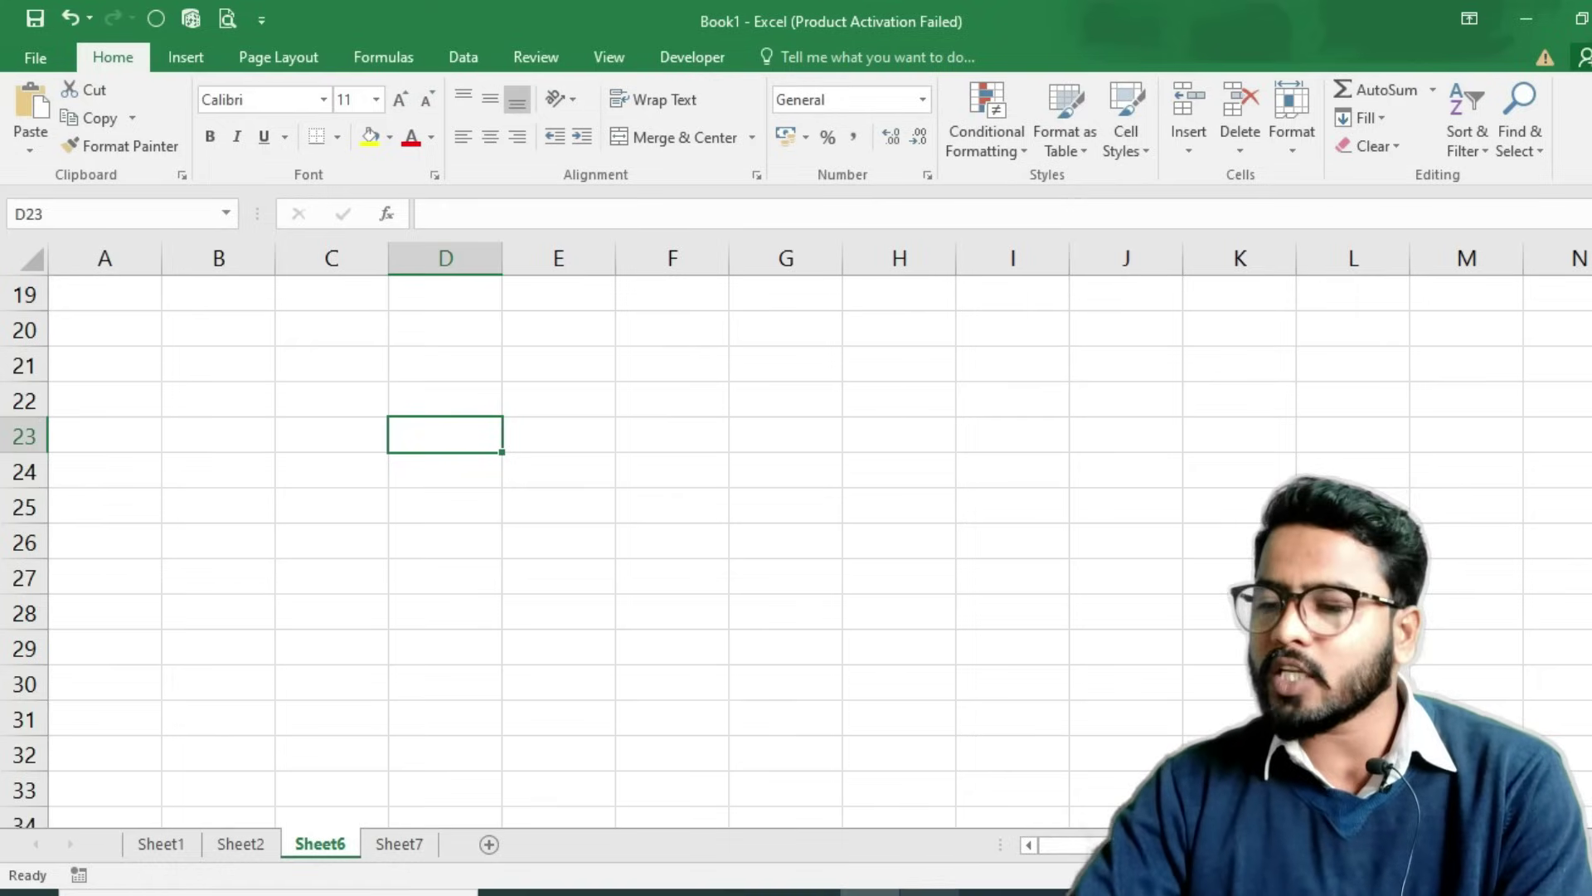
key(alt+Tab)
click(1056, 755)
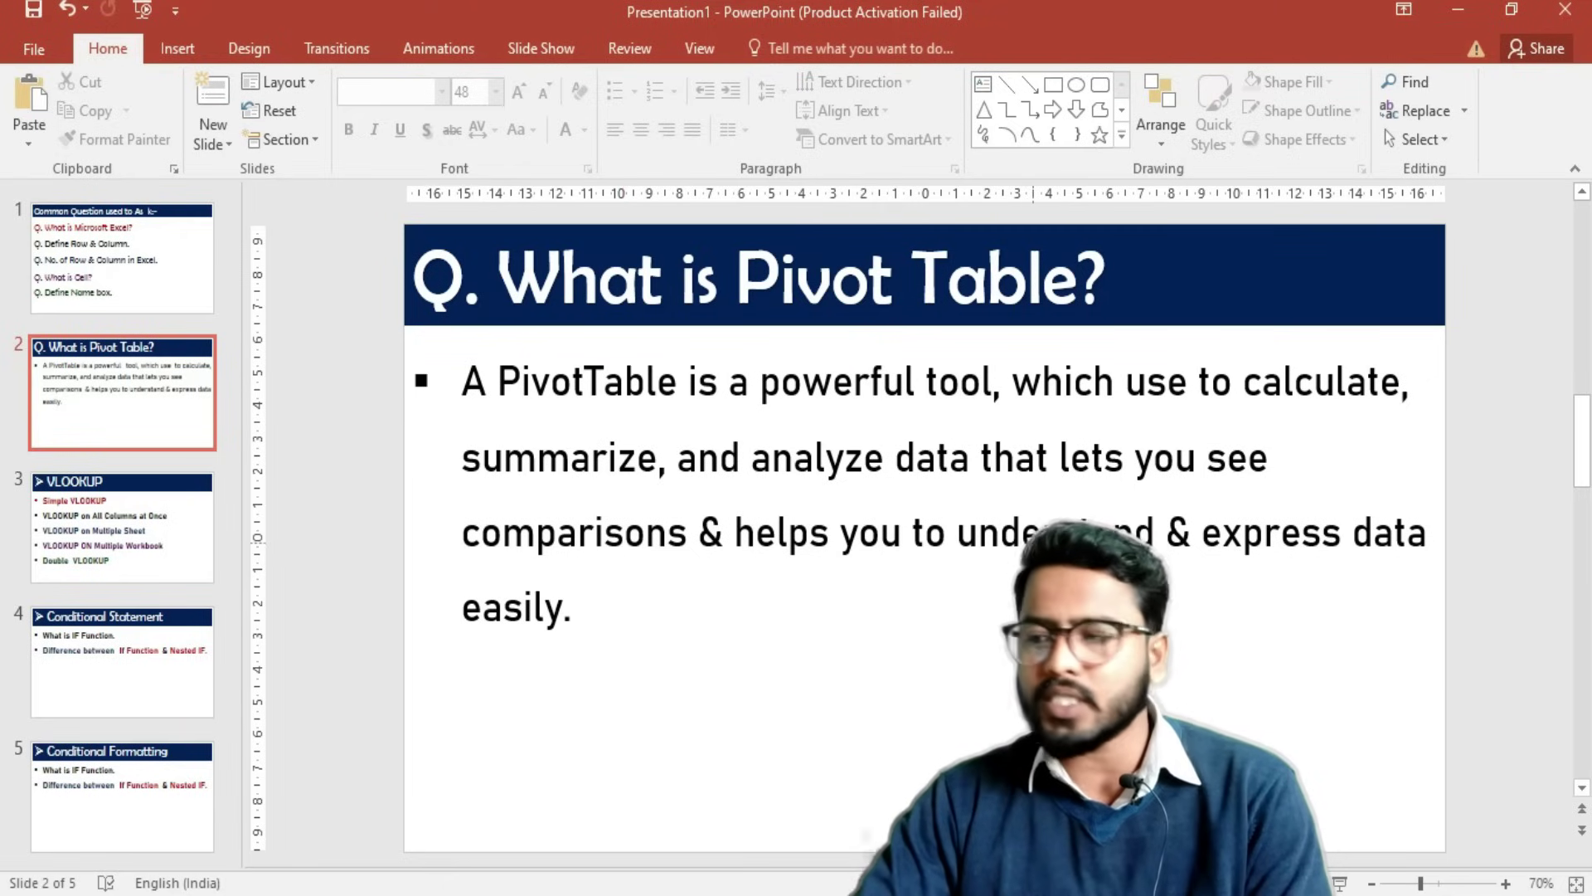
Highlight words in the PivotTable definition on the 'What is Pivot Table?' slide.
drag(1204, 528, 1321, 531)
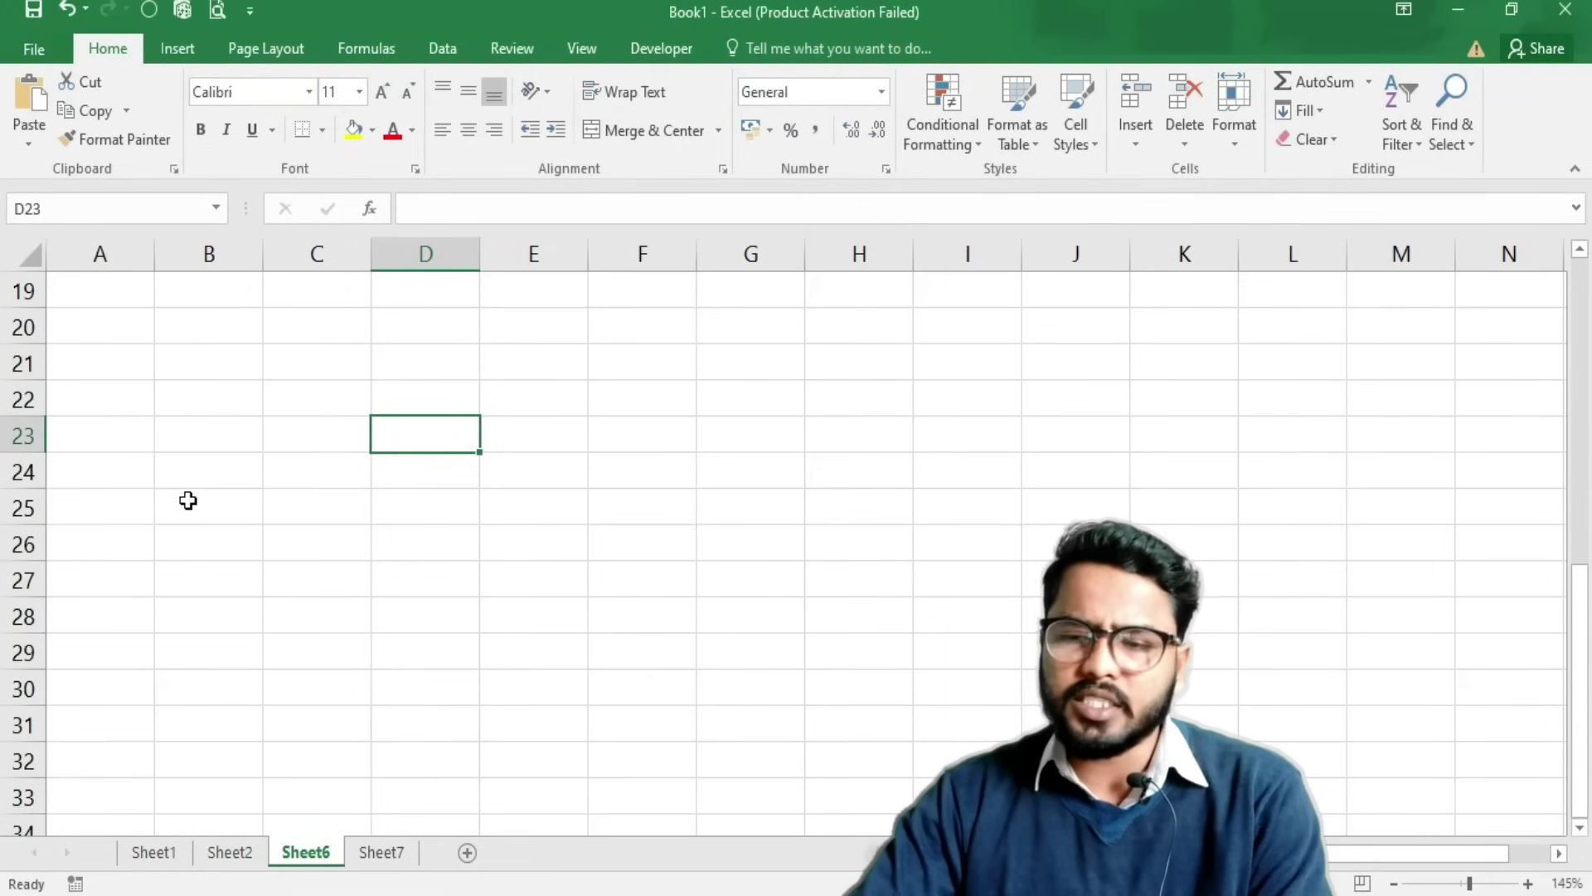
On Sheet2's Salary Sheet, zoom out, widen column E to fit Attendance, and select Id No. in A4.
click(226, 853)
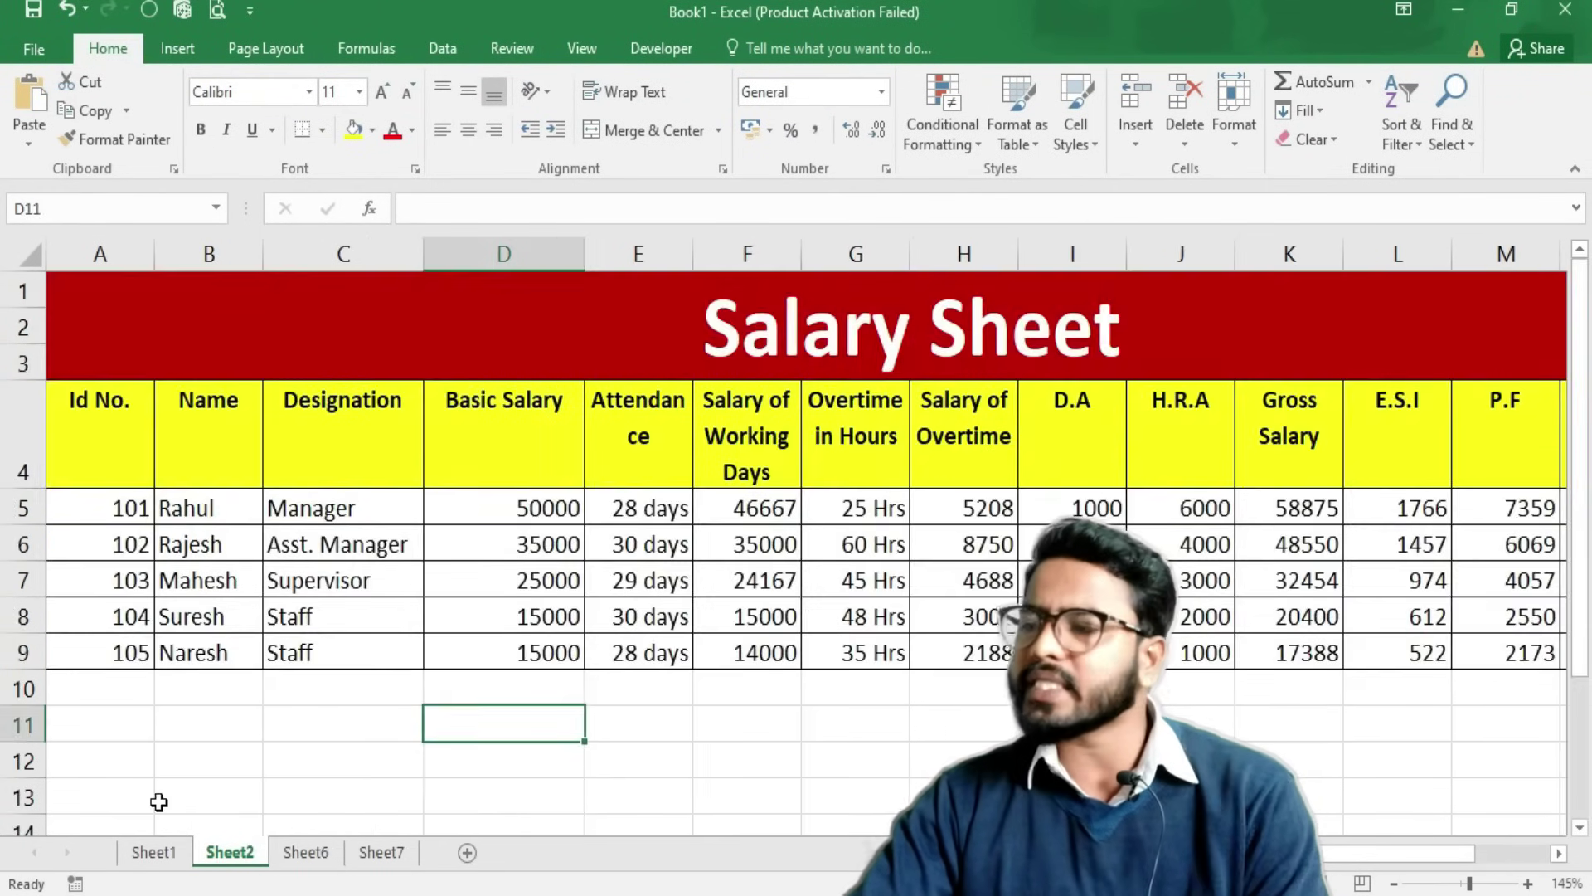
click(1393, 884)
click(1393, 884)
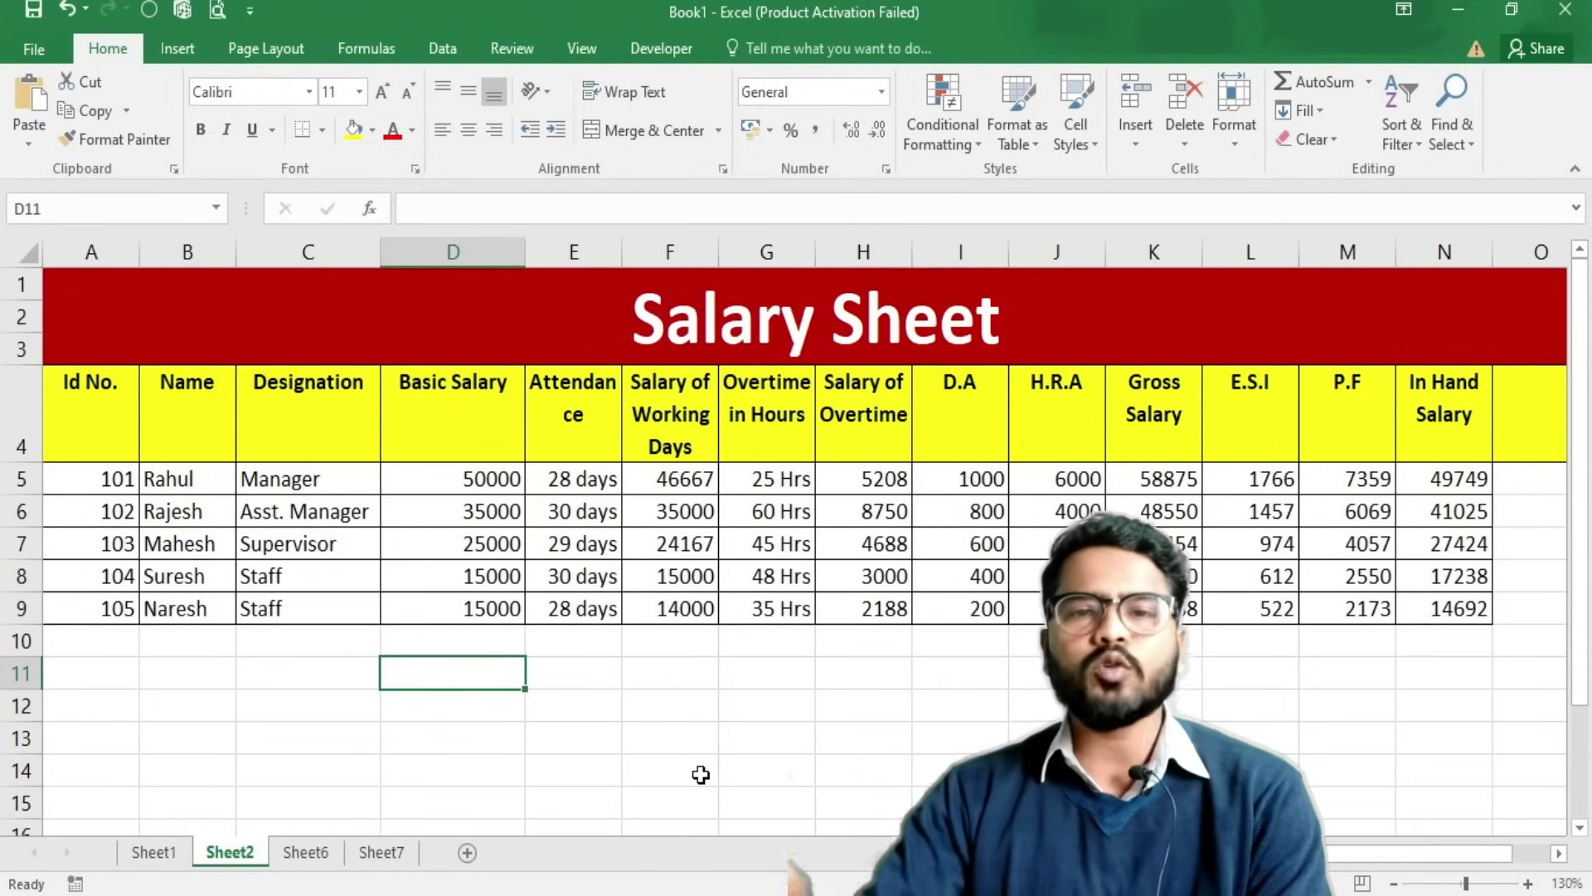
double_click(621, 250)
drag(614, 252, 655, 265)
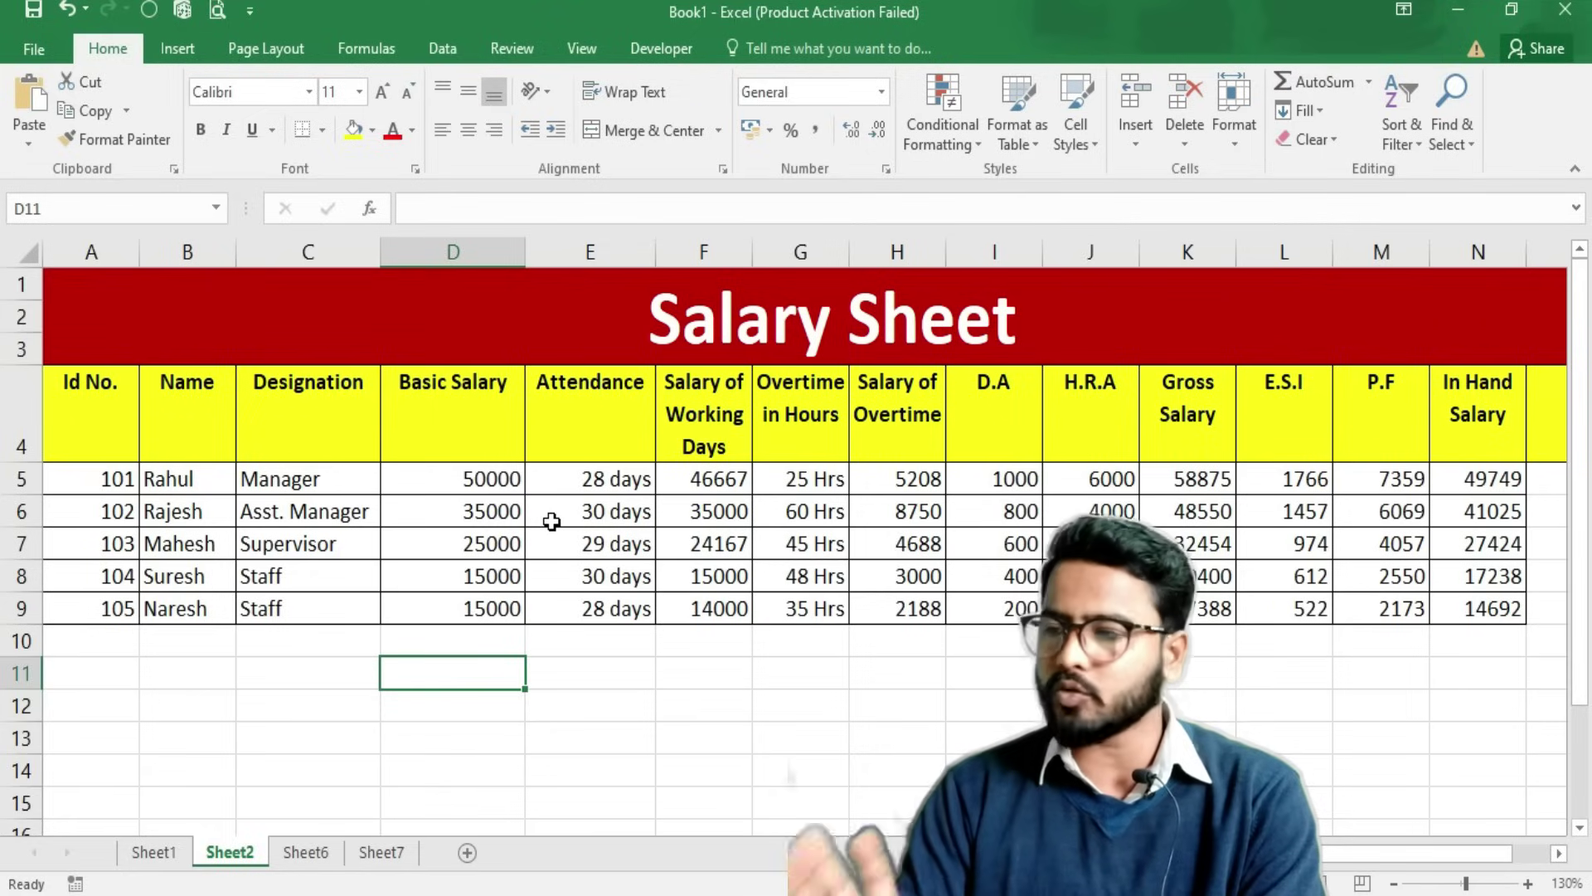
click(88, 414)
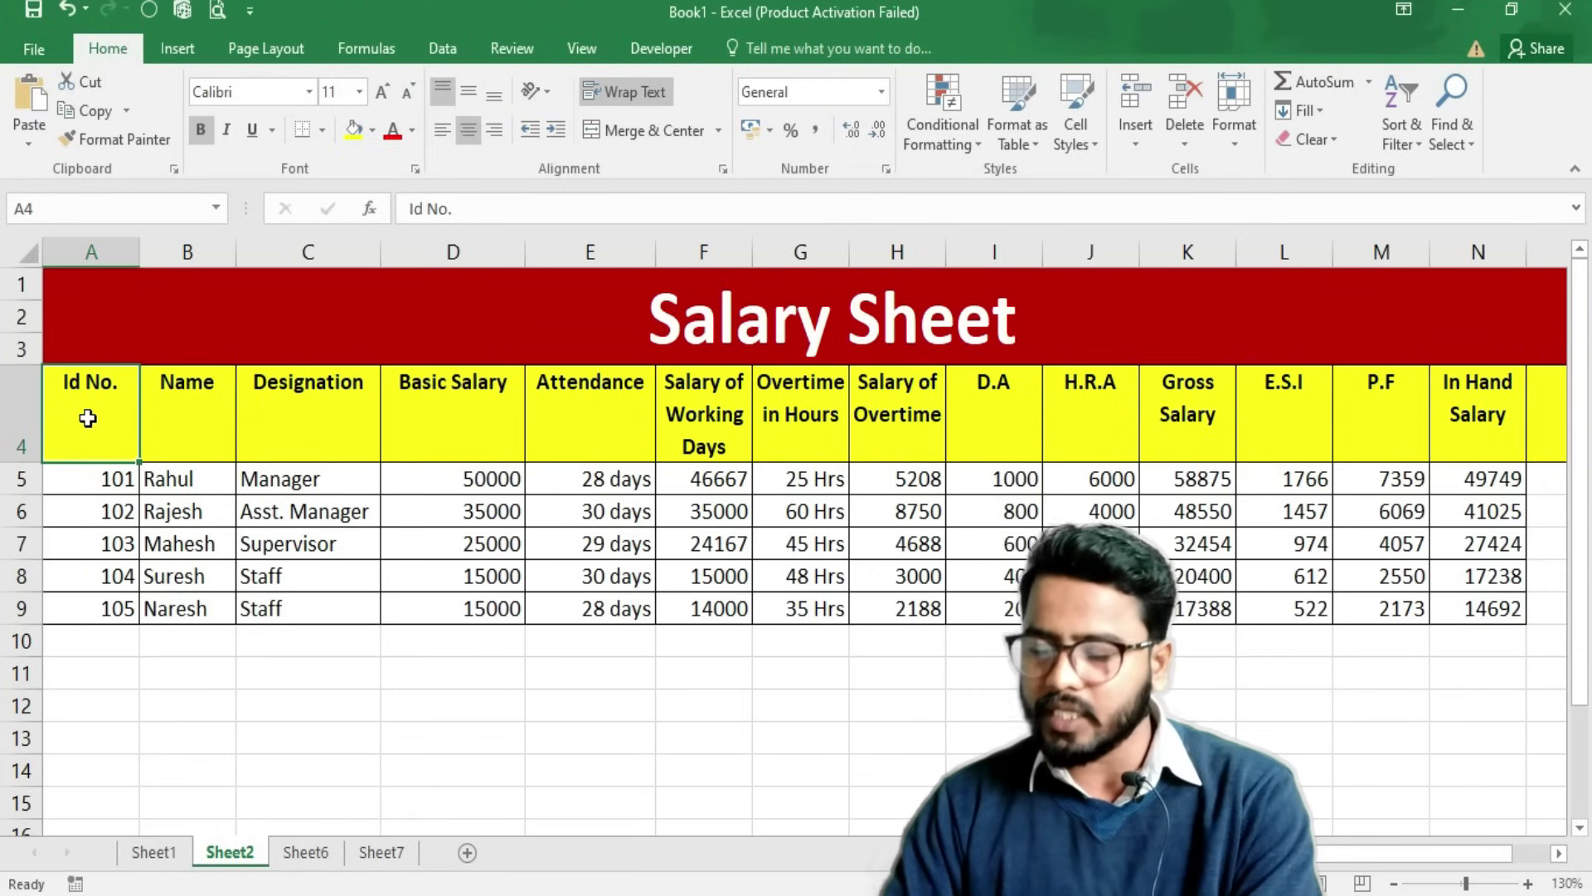
Select the salary table A4:N9 and insert a PivotTable from it on a new worksheet.
key(ctrl+shift+Down)
key(ctrl+shift+Right)
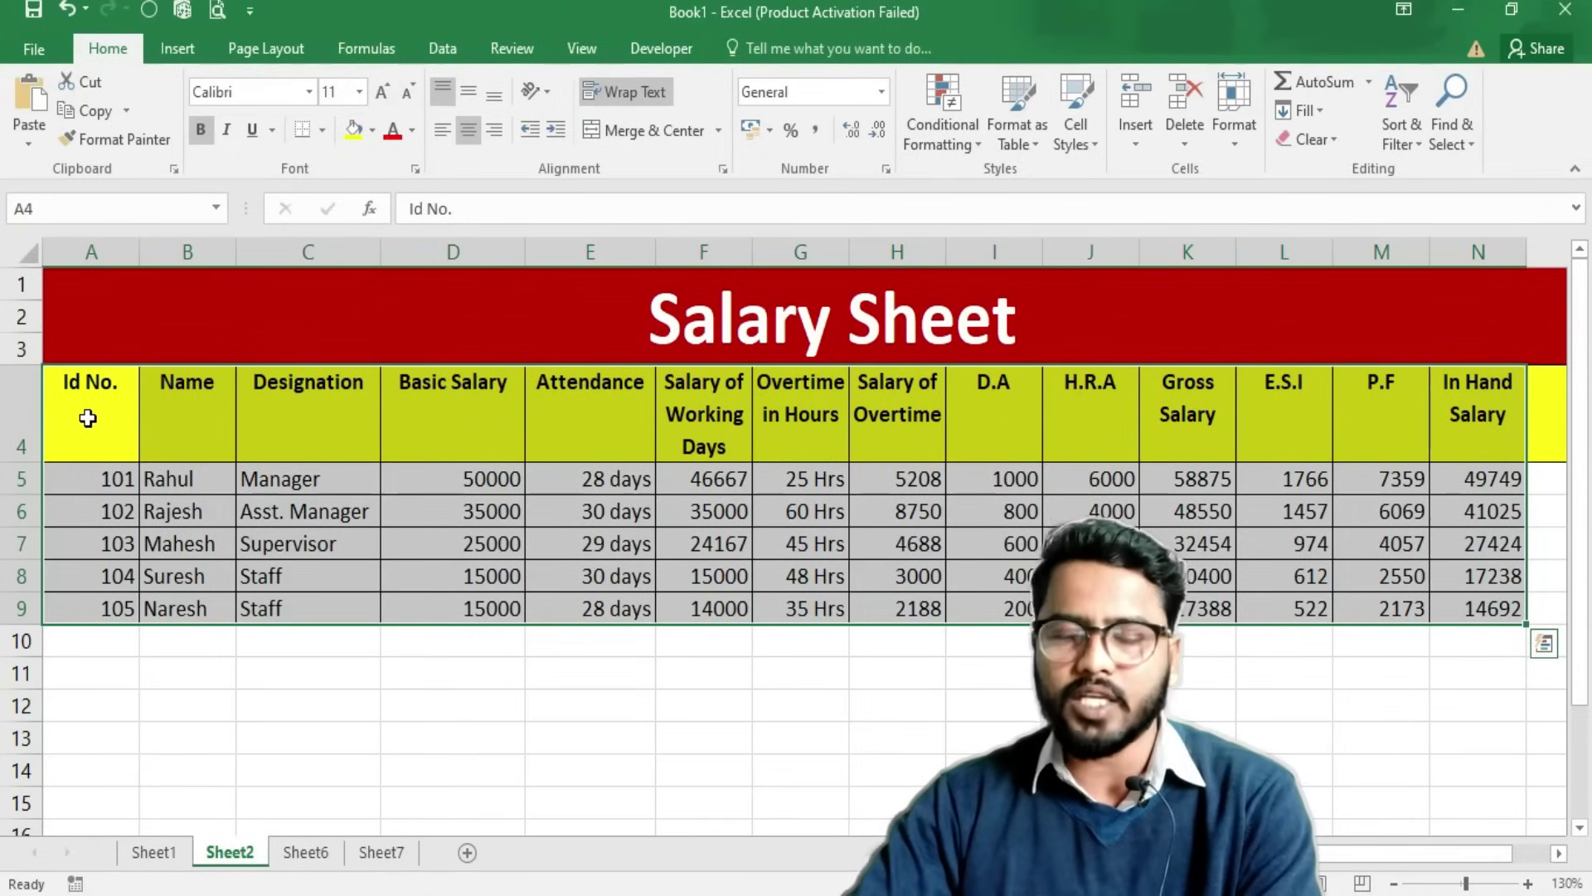
click(196, 51)
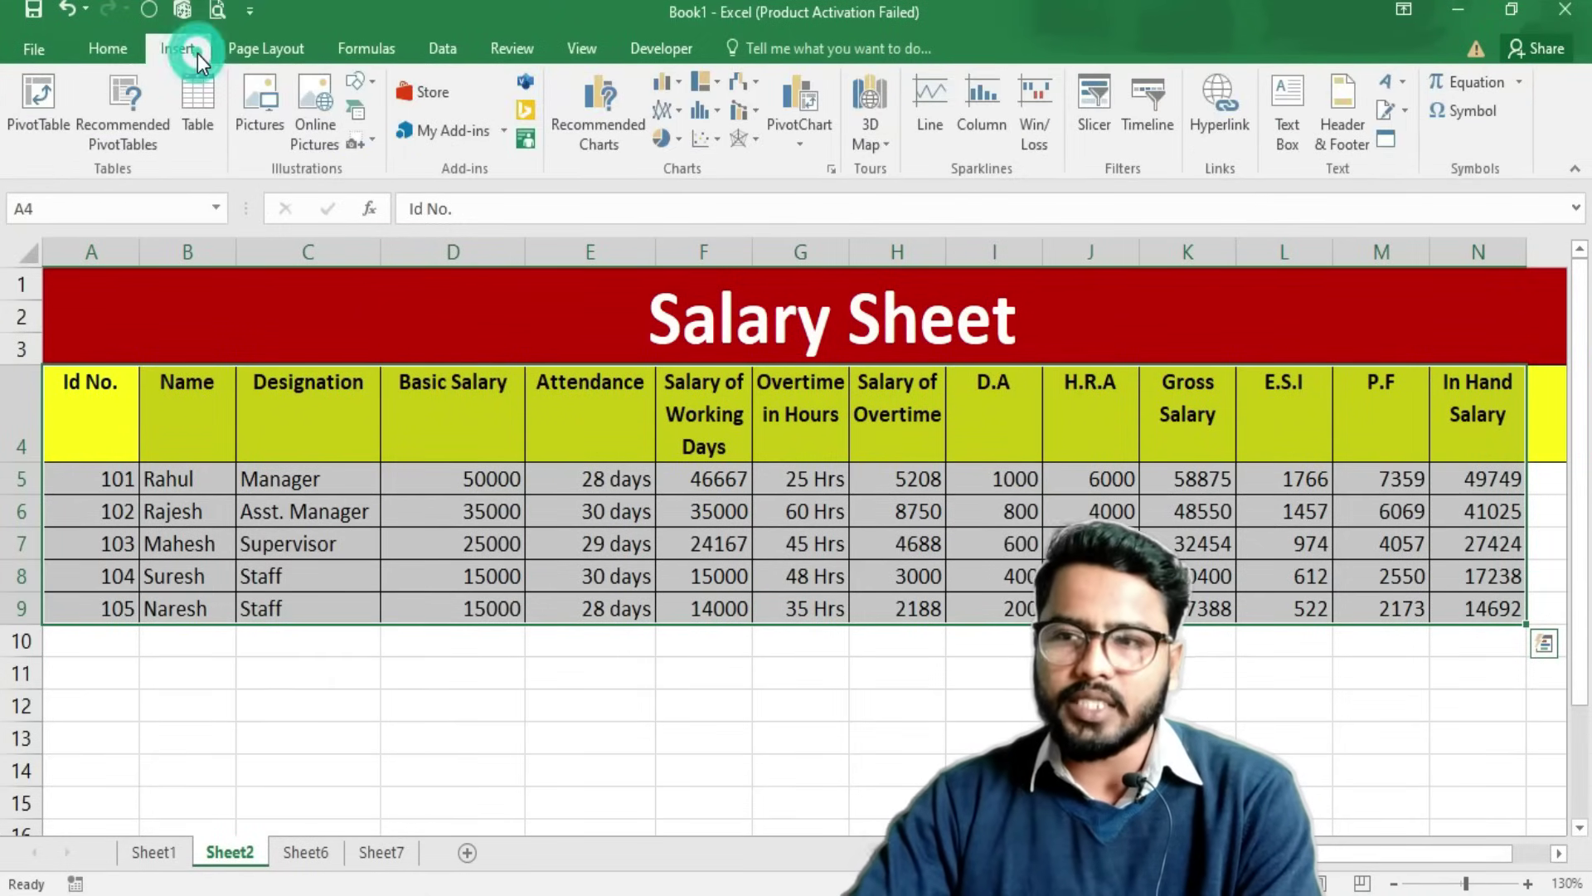
click(46, 108)
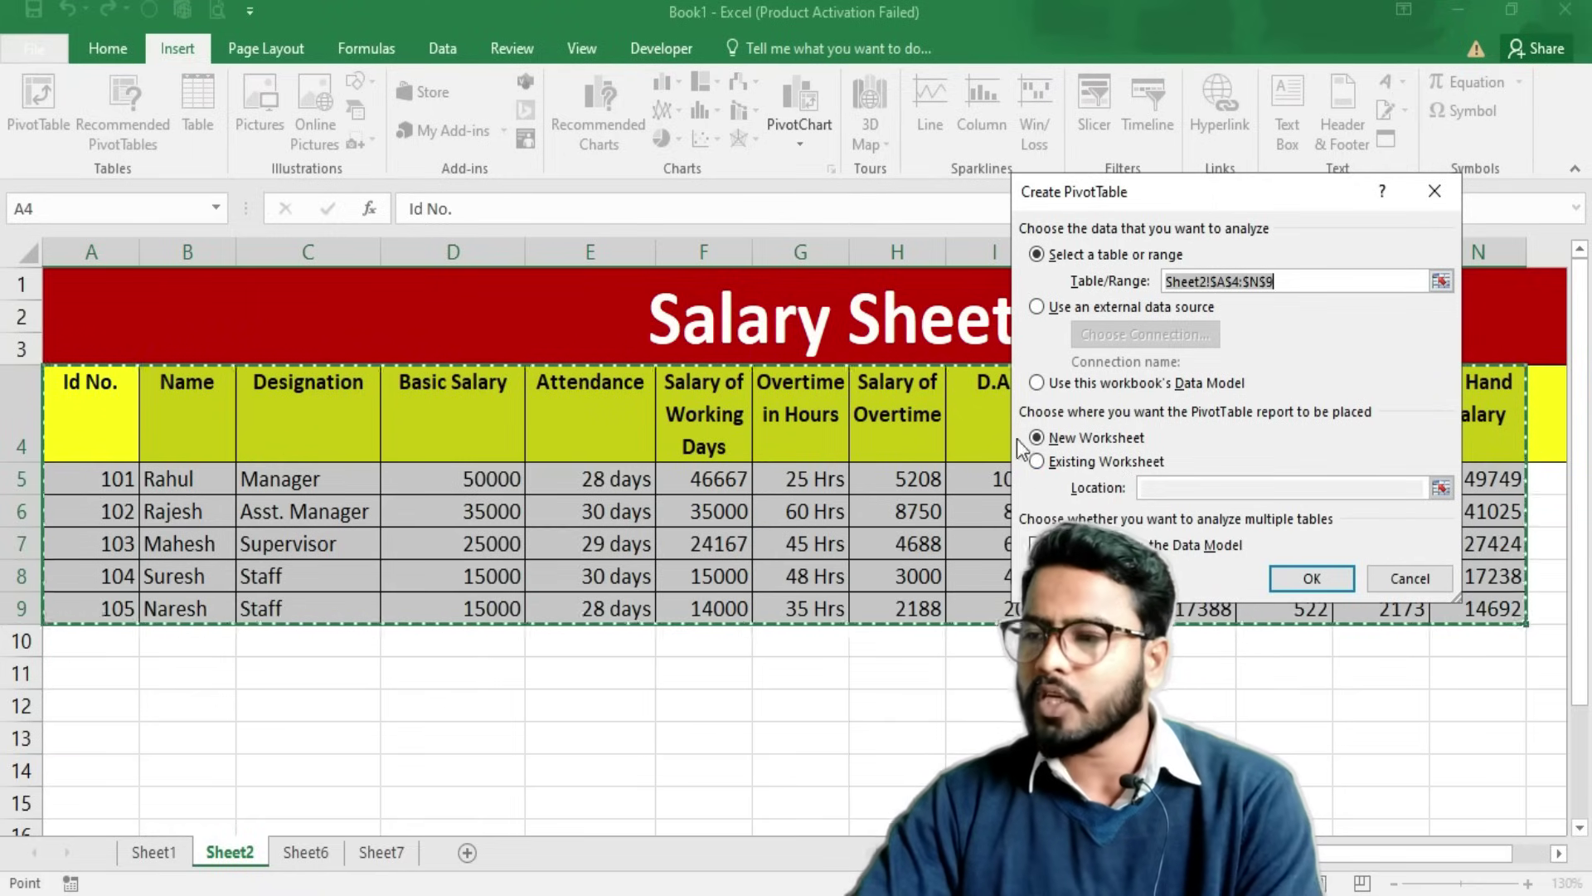
Confirm the Create PivotTable dialog to build PivotTable4 on new Sheet8.
click(1285, 578)
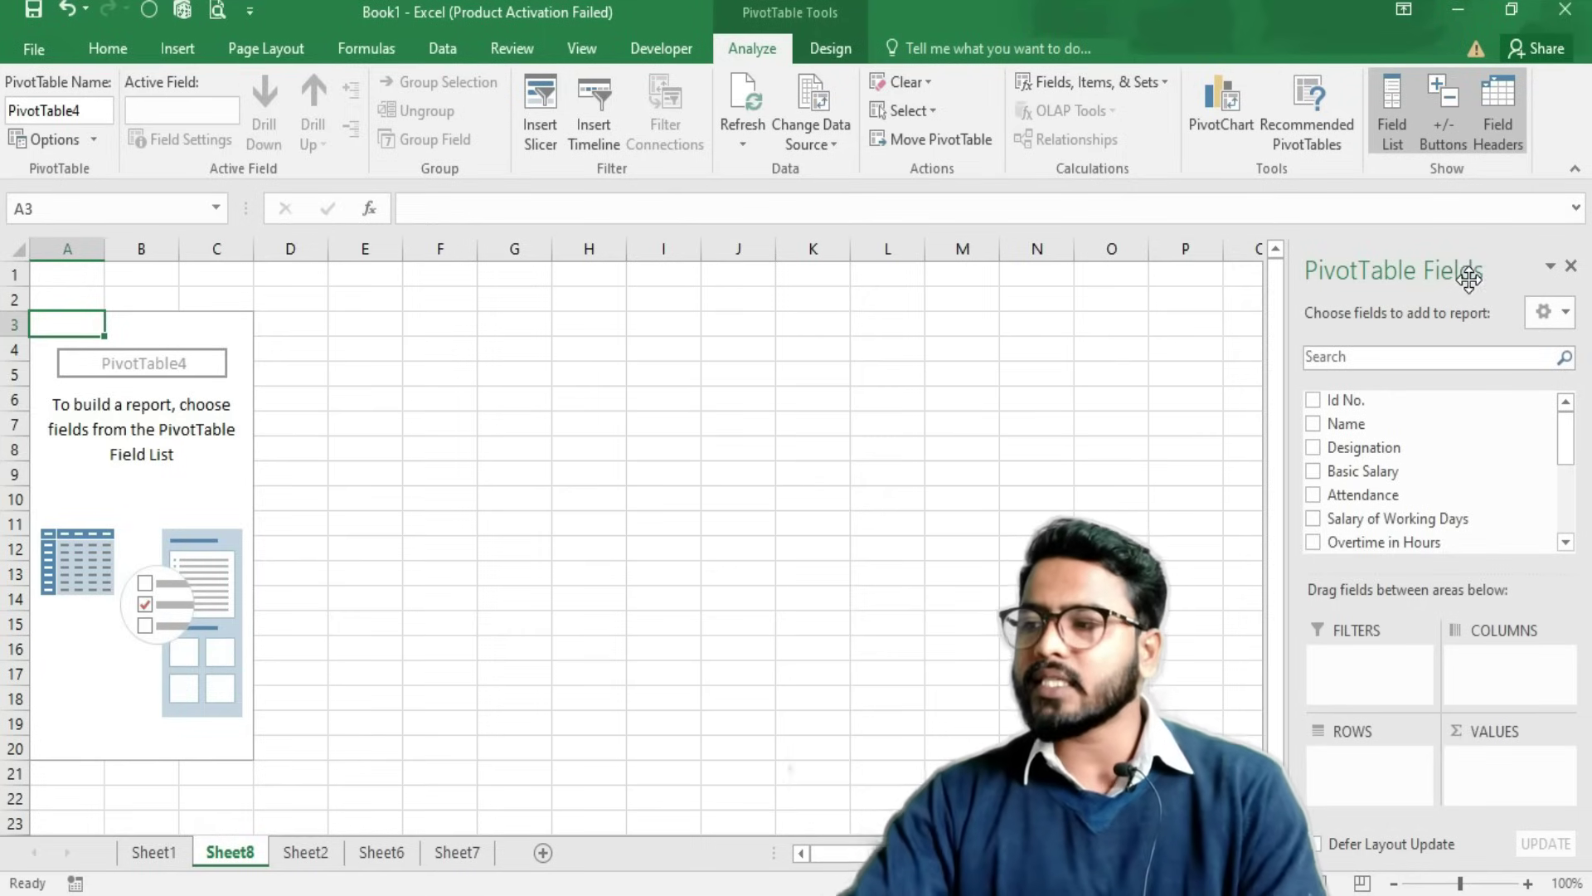
Put Id No. and Name in the pivot rows and add Sum of Attendance.
click(1318, 404)
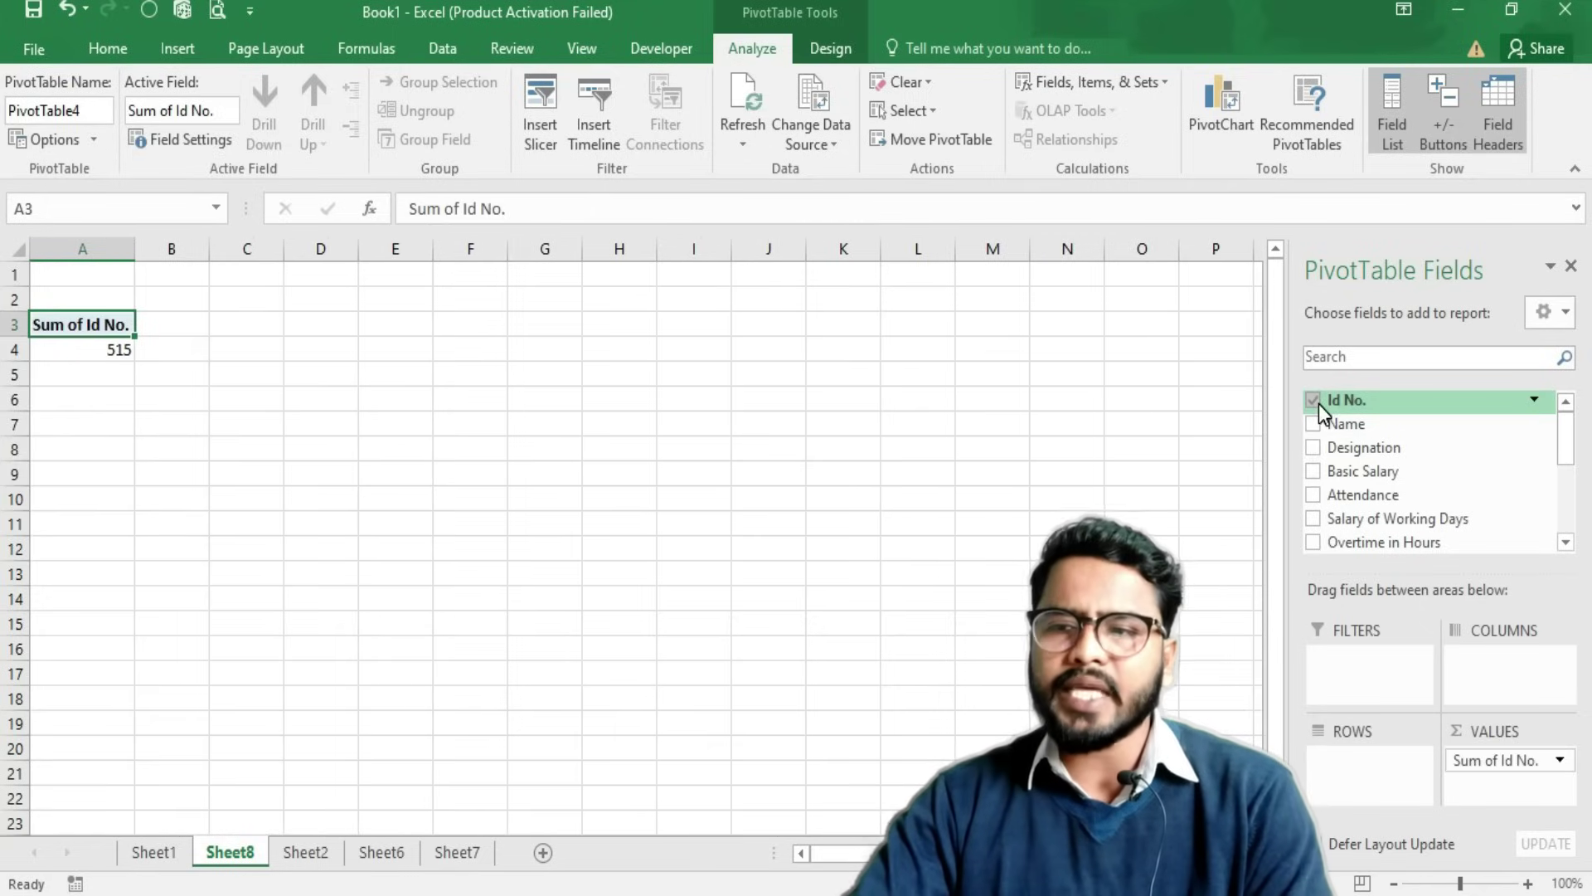
drag(1484, 759, 1382, 777)
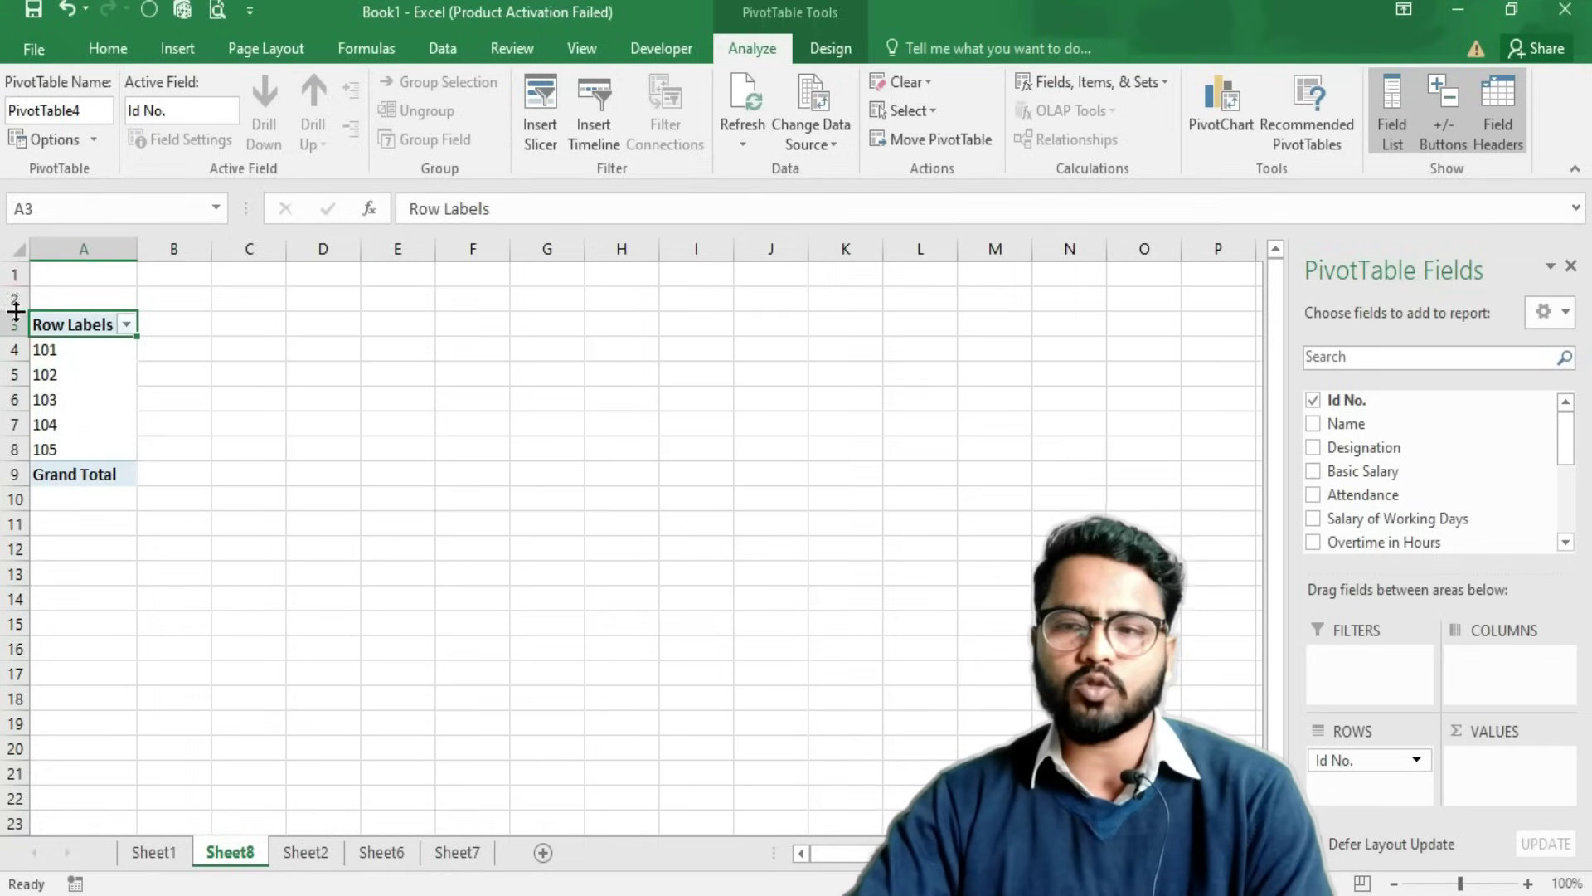
click(1313, 426)
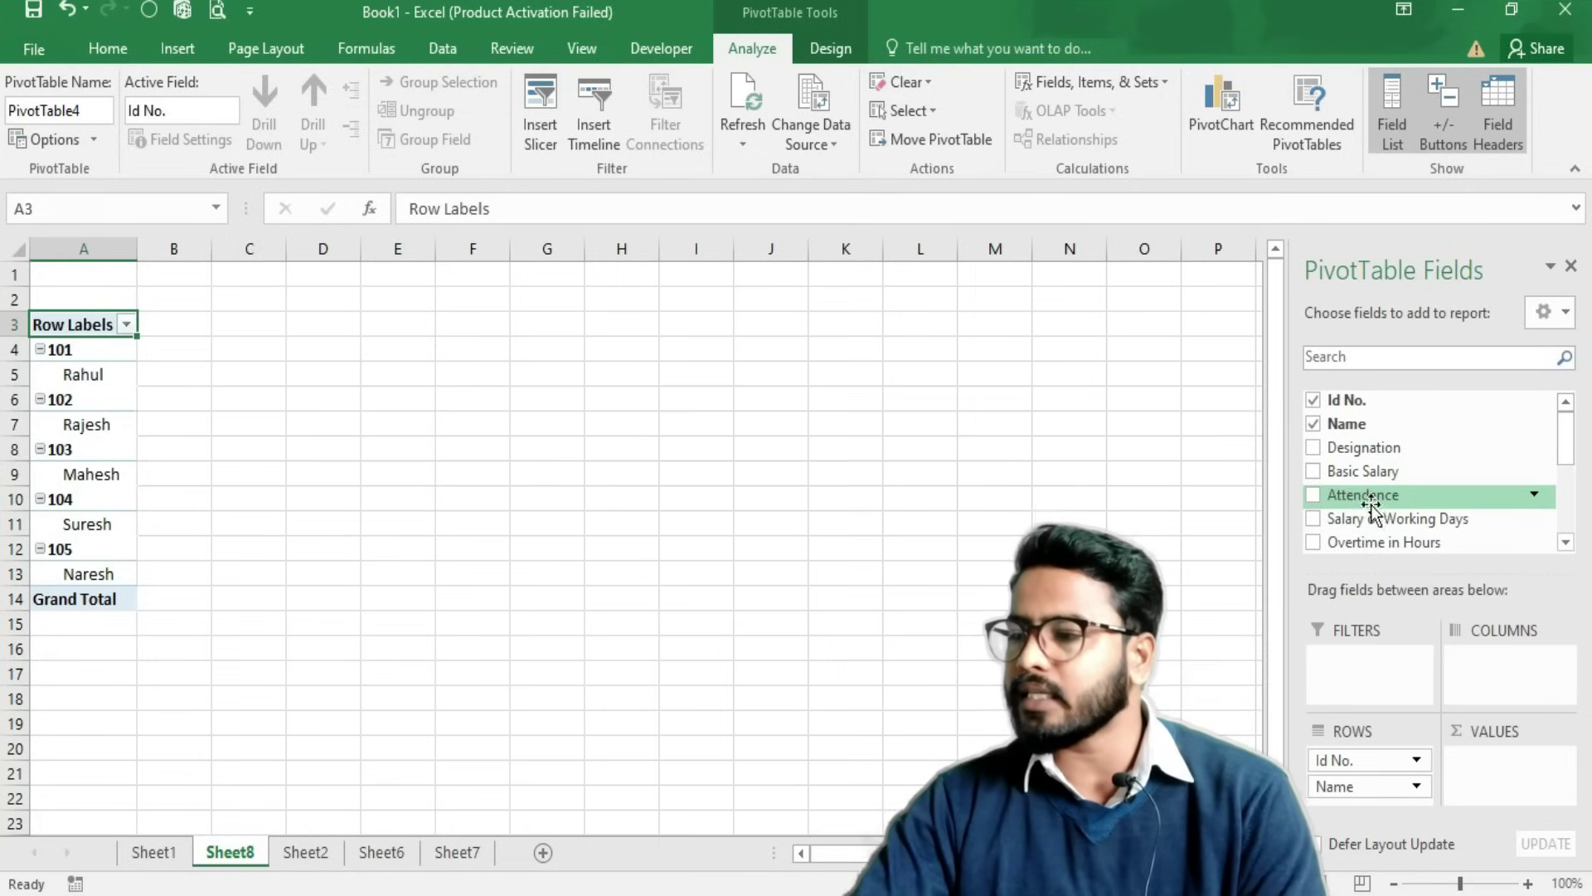
click(1314, 495)
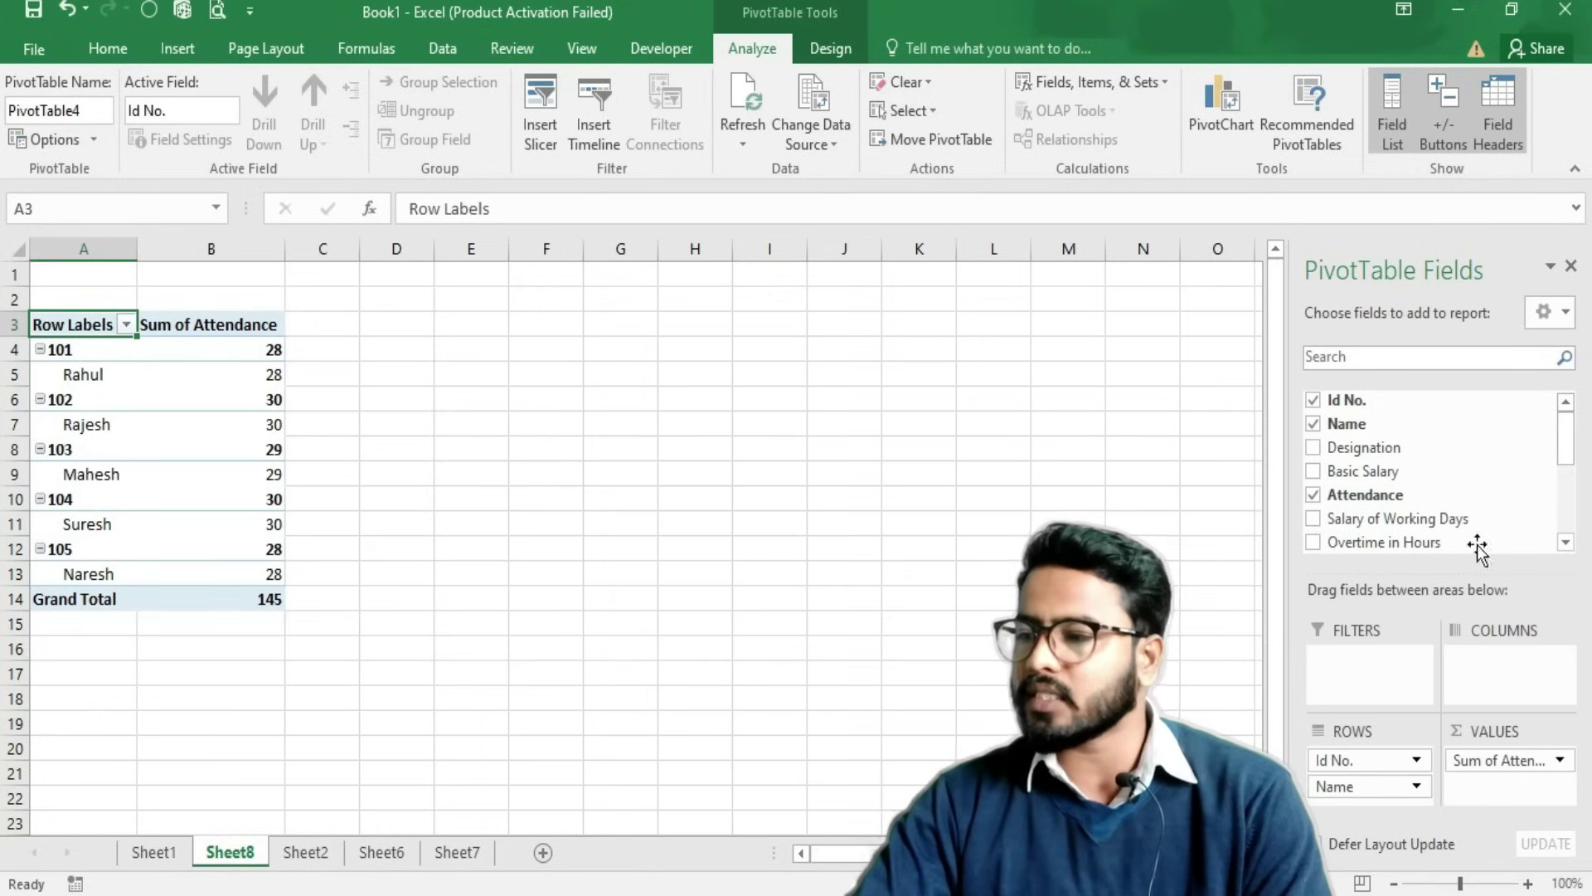
Add Sum of D.A, Sum of Gross Salary and Sum of In Hand Salary to PivotTable4.
drag(1563, 448, 1564, 469)
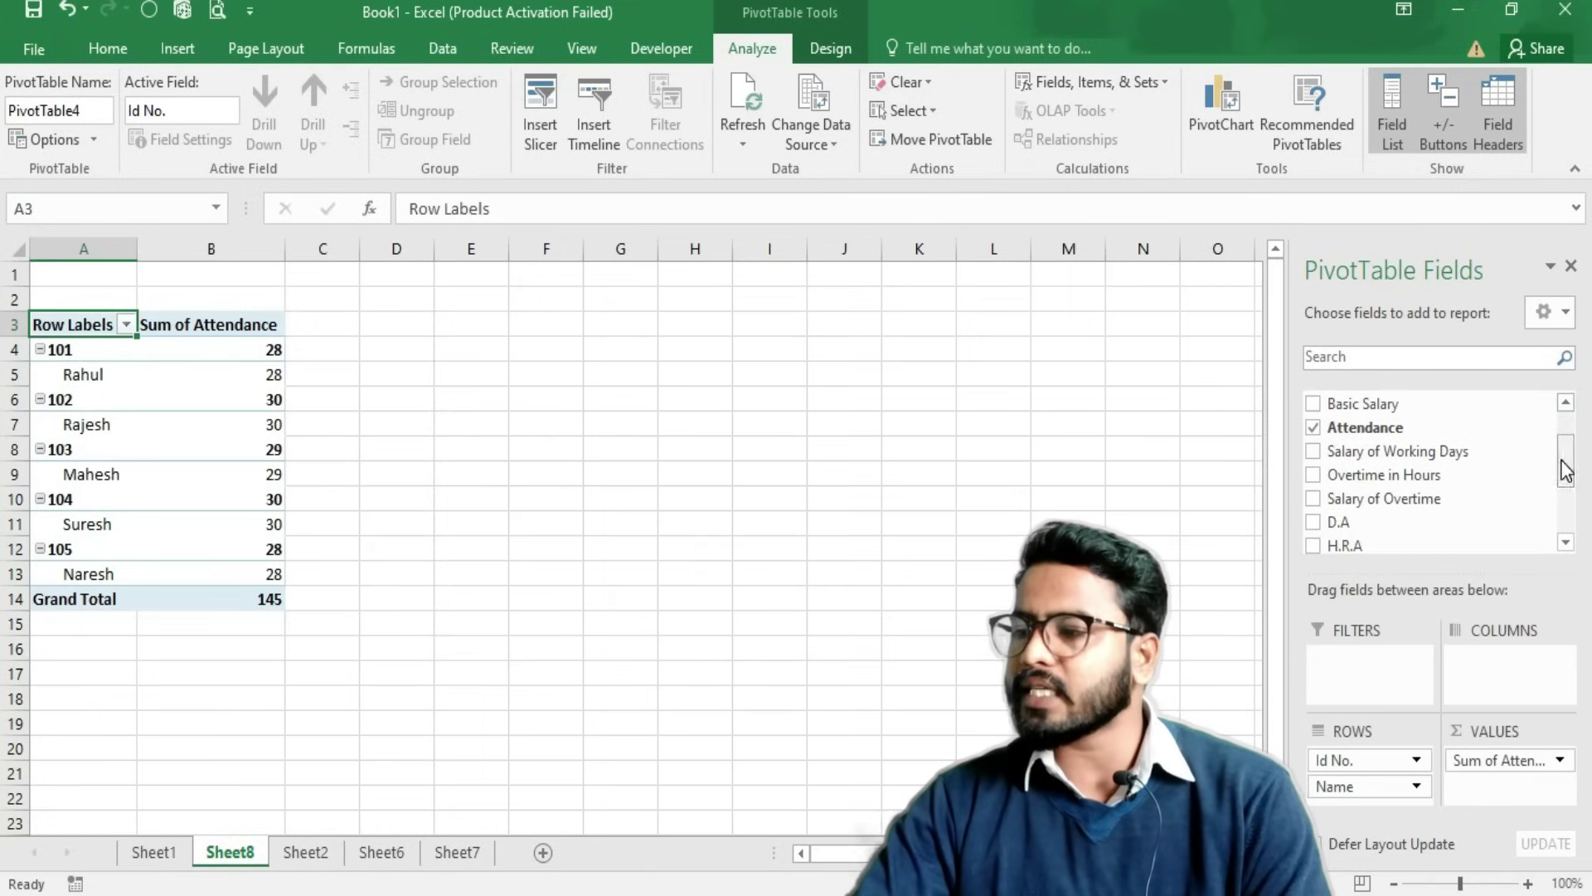
click(1314, 521)
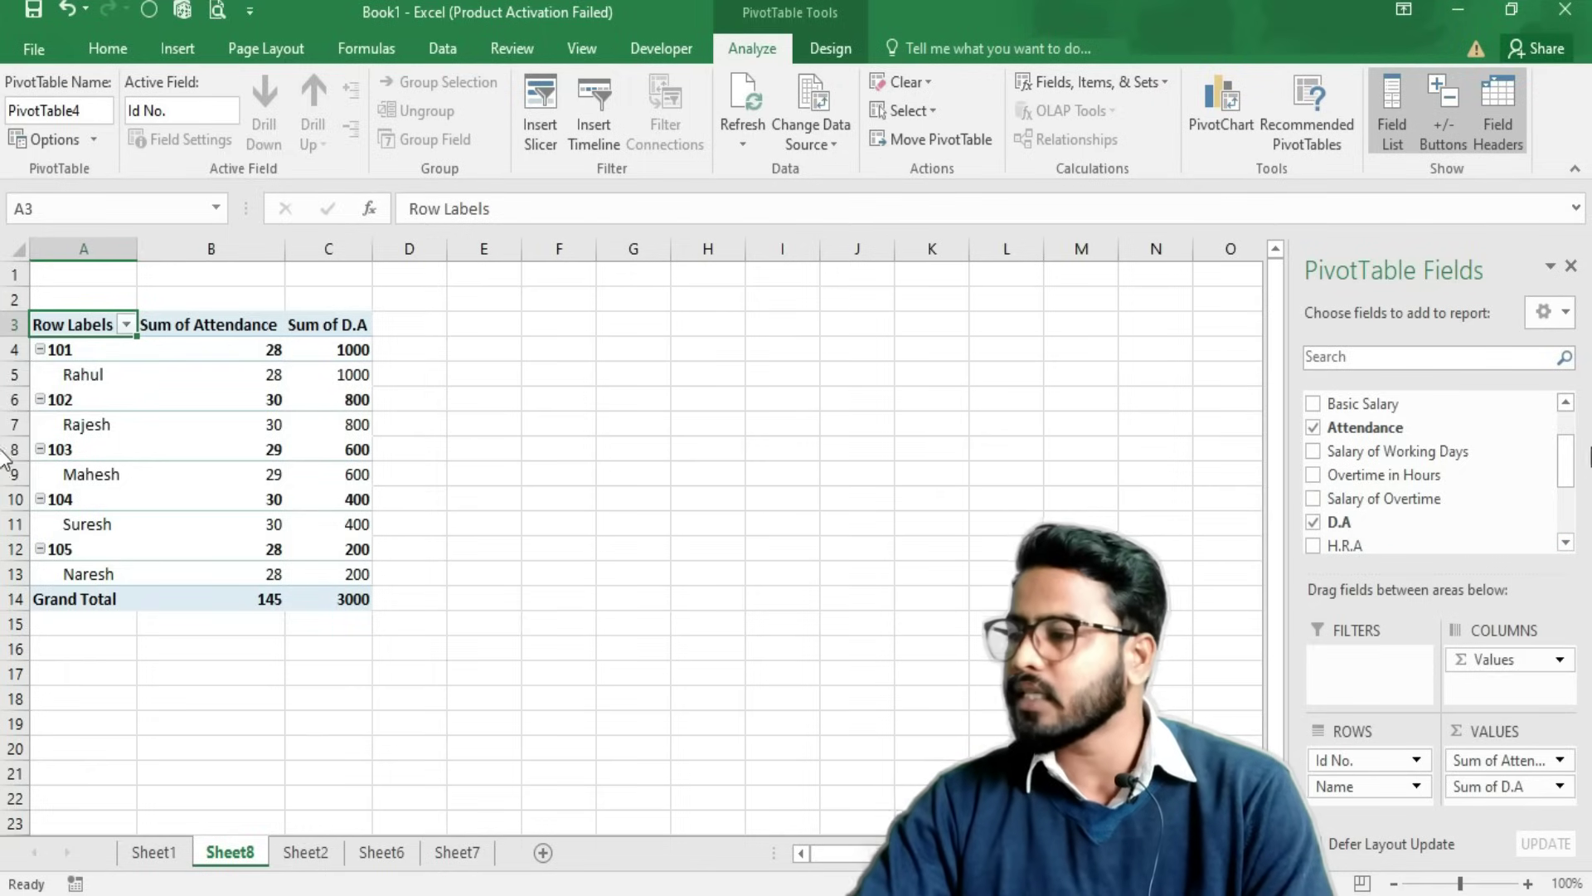
drag(1562, 456, 1564, 491)
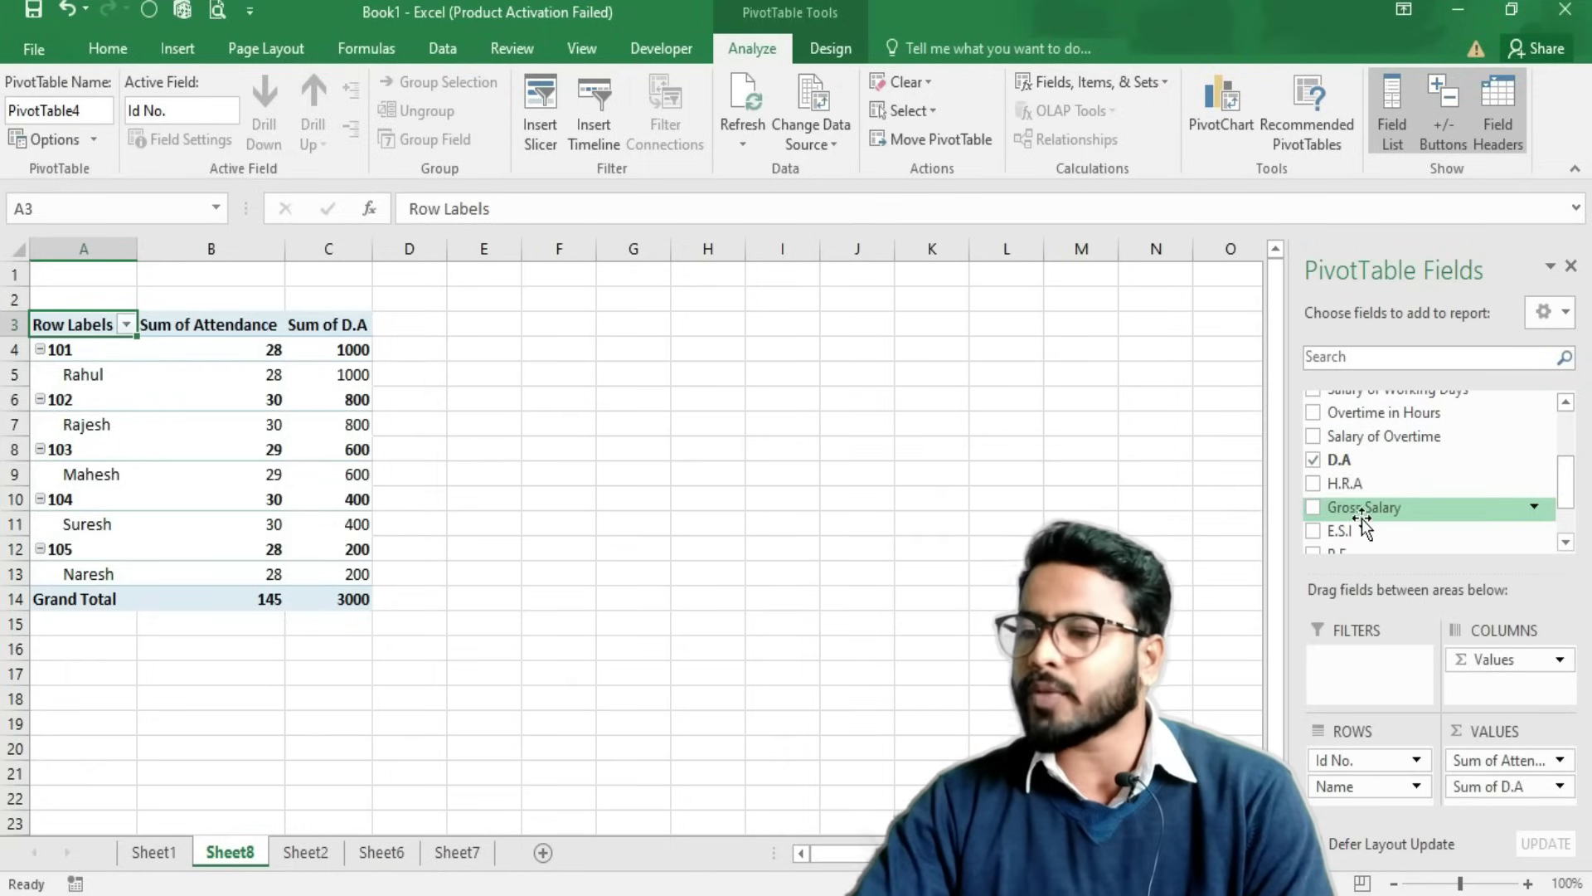
click(1316, 509)
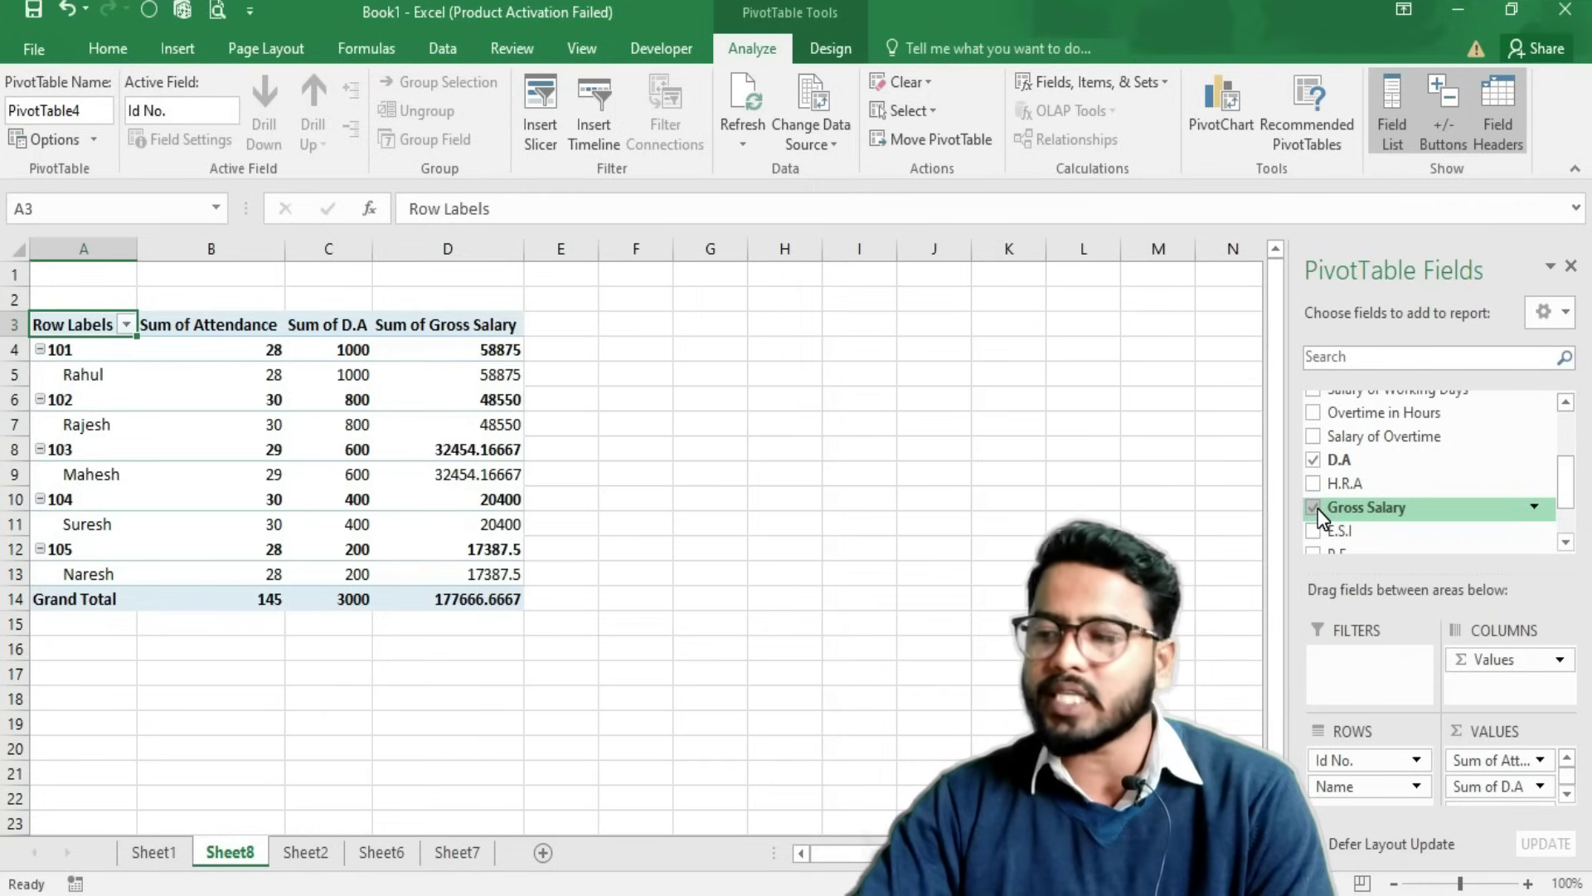
click(446, 601)
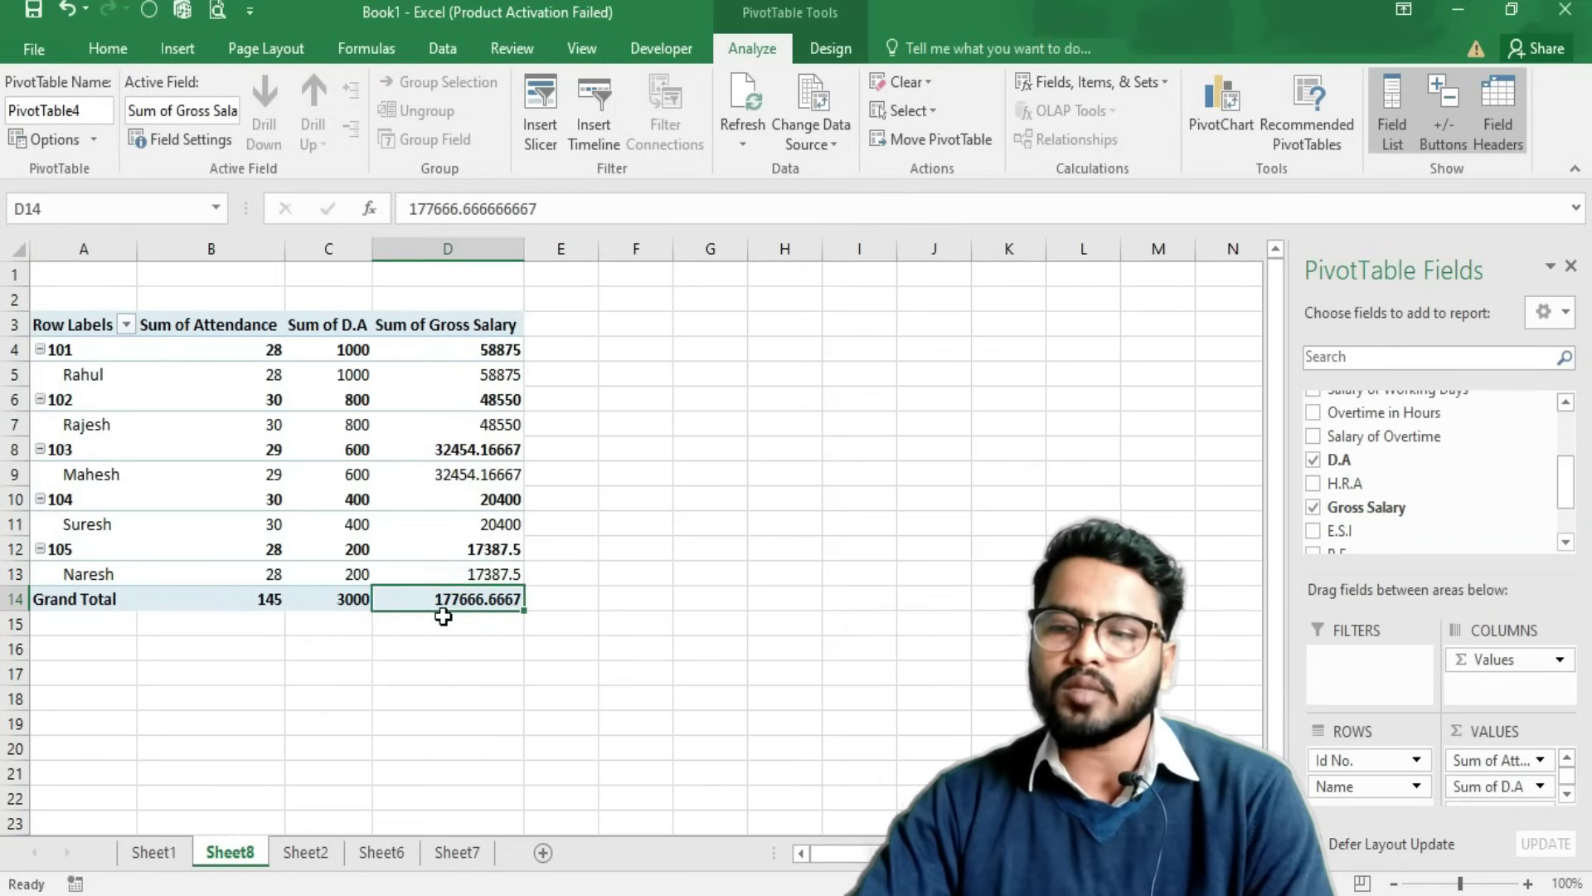
drag(1565, 491, 1570, 514)
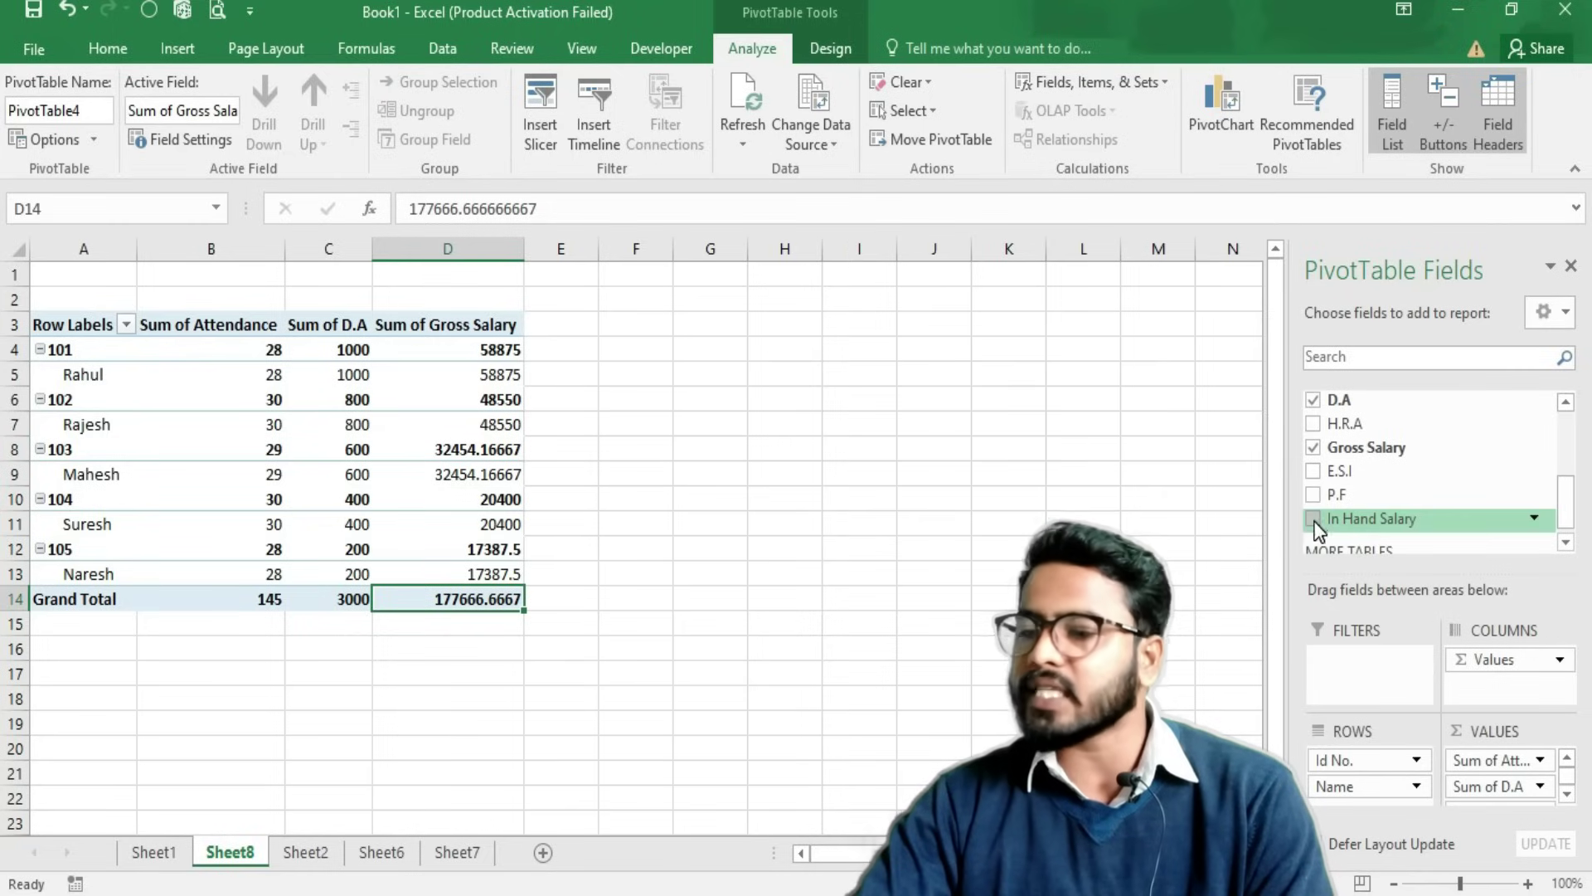
click(1314, 520)
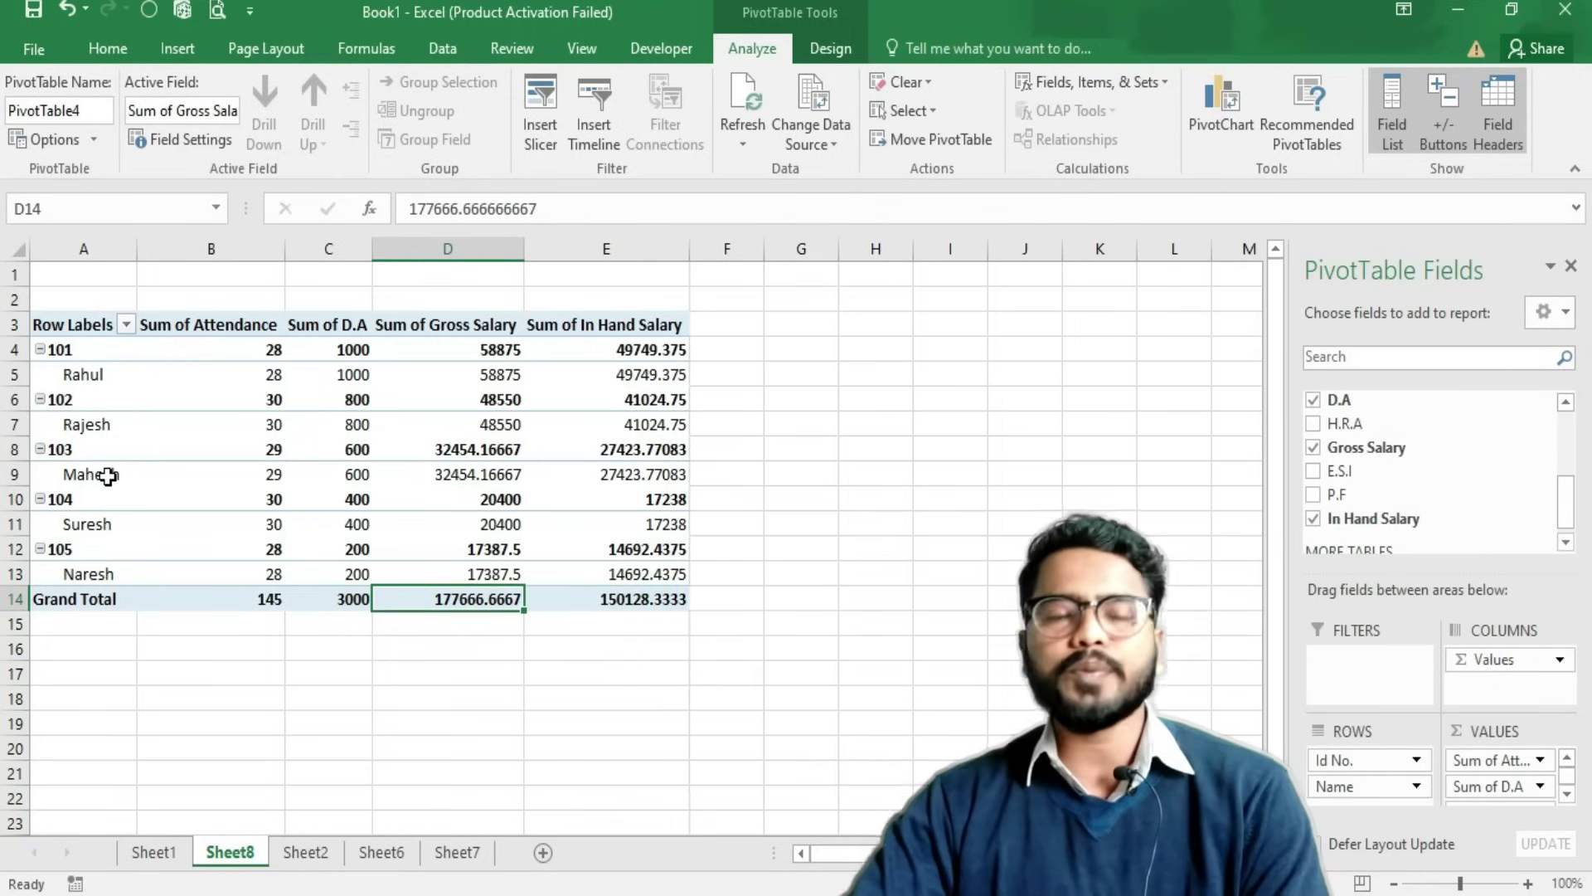
mouse_move(92, 474)
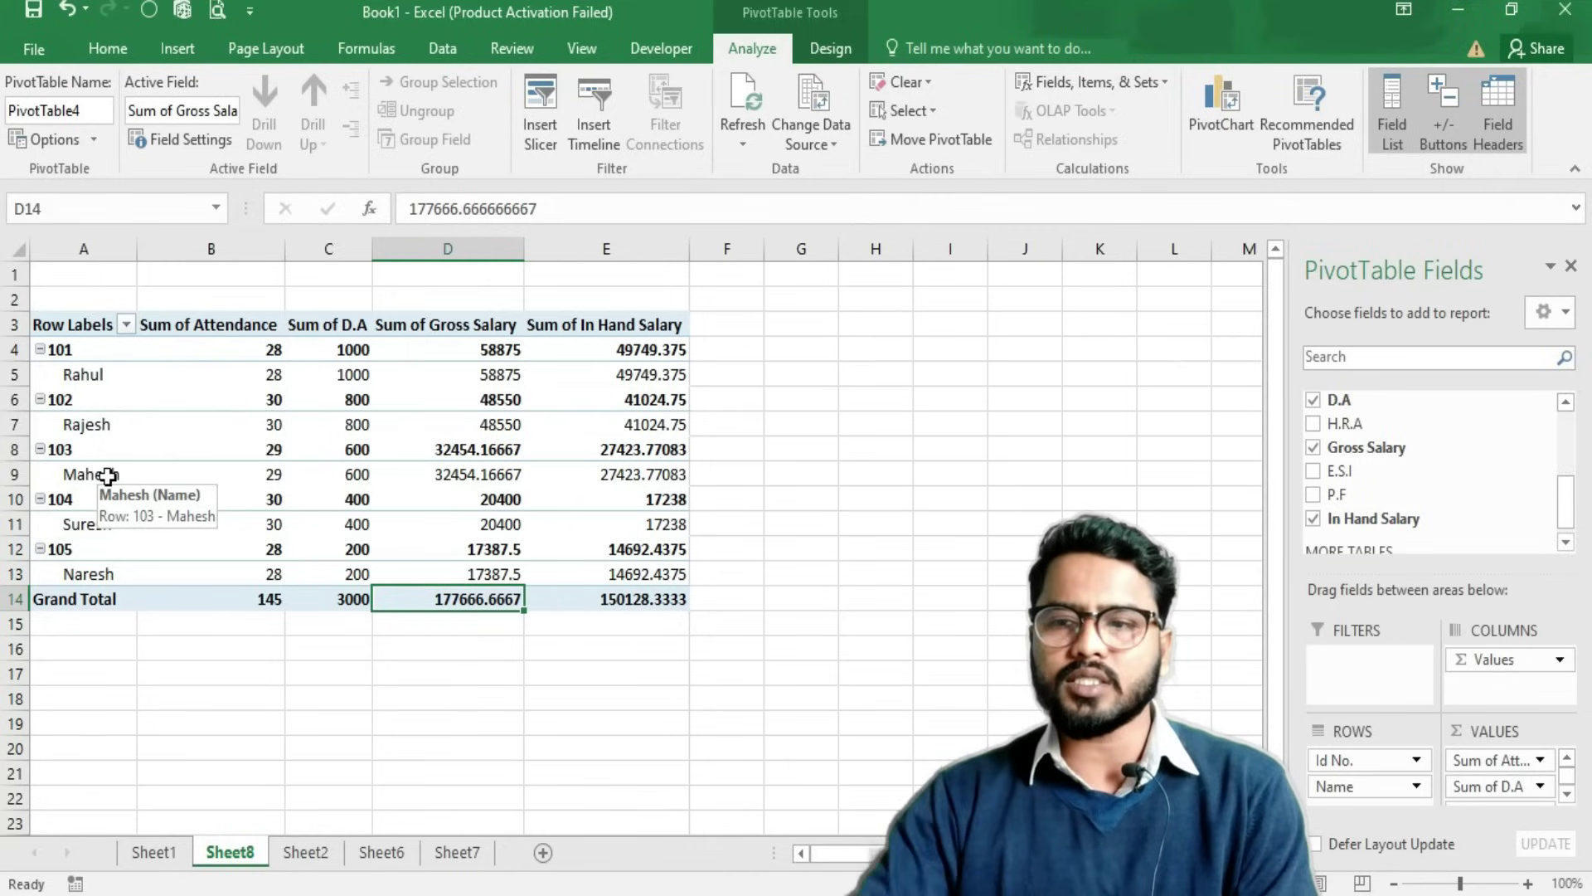
Turn off the pivot table's Grand Totals for both rows and columns.
mouse_move(79, 323)
mouse_down()
mouse_move(292, 334)
mouse_move(586, 595)
mouse_up()
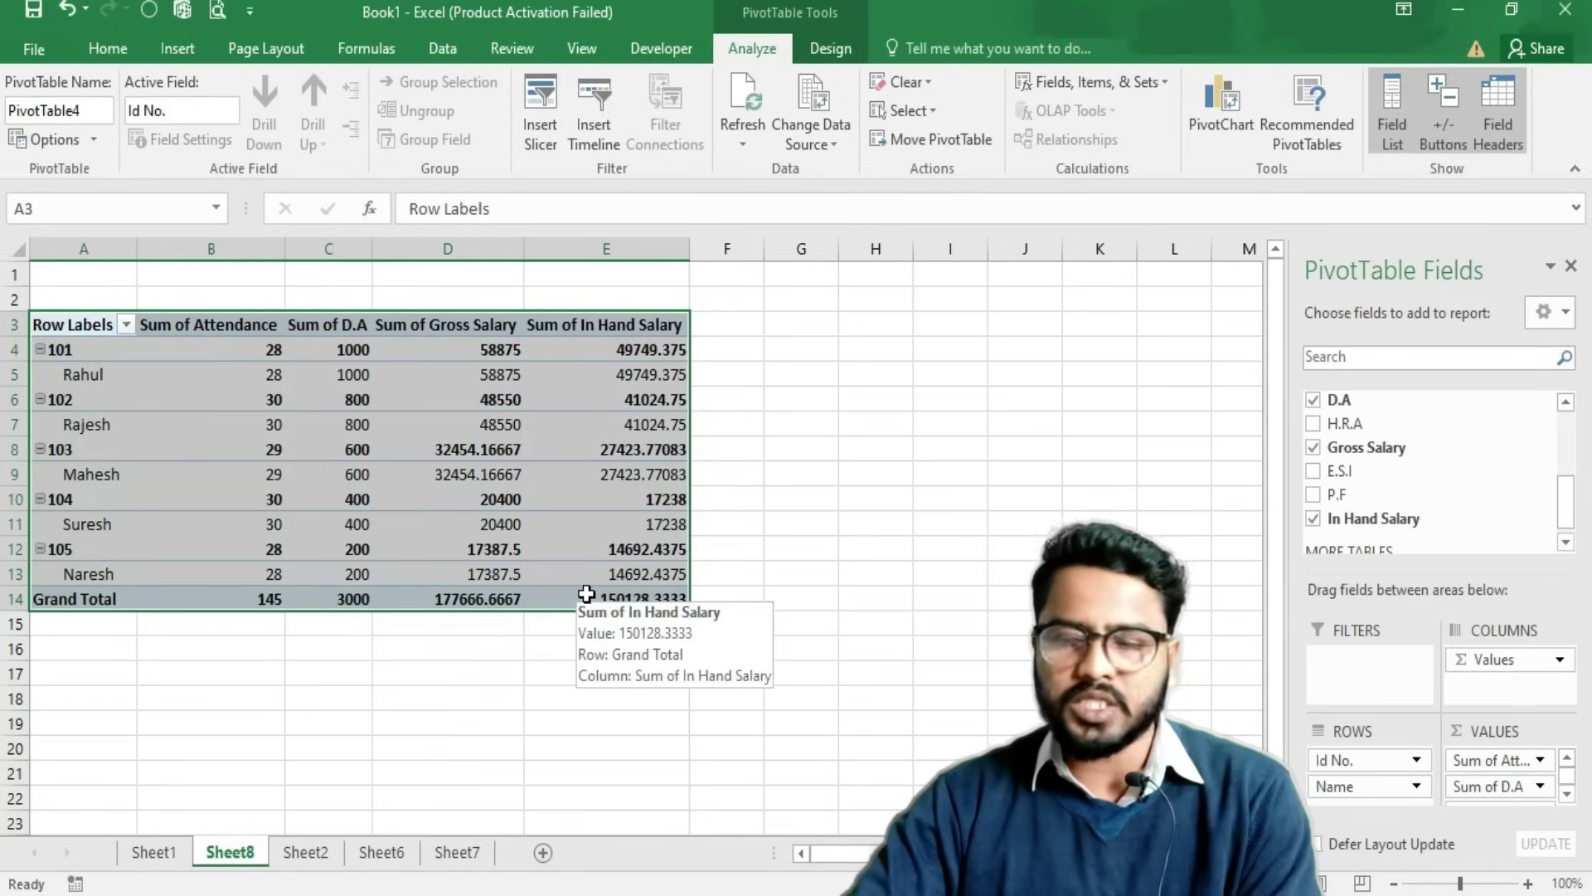
click(817, 49)
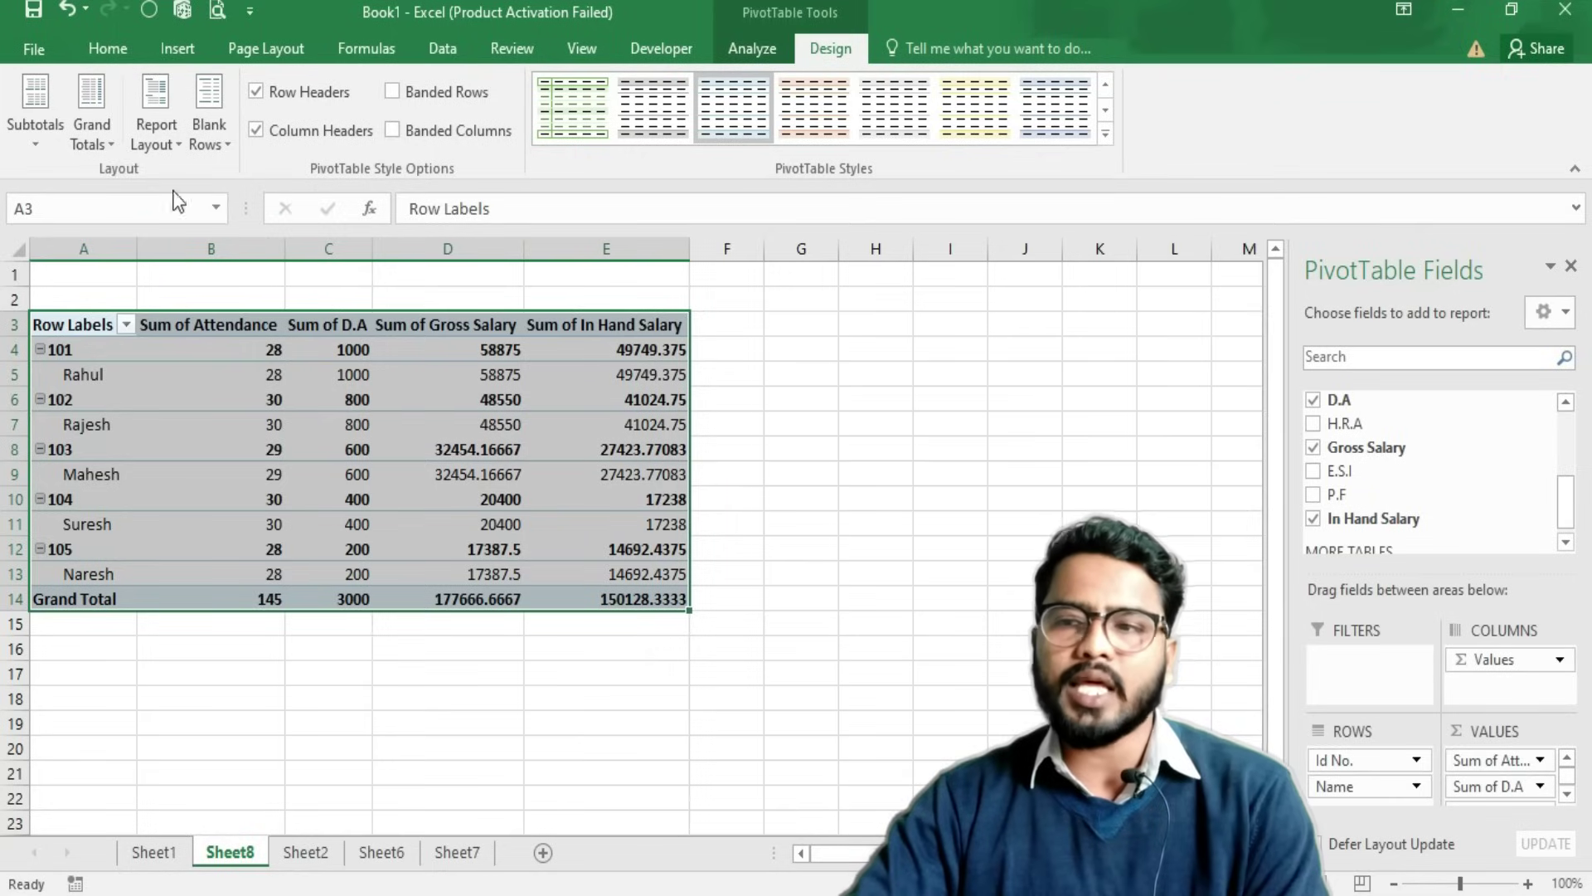
click(108, 147)
click(139, 176)
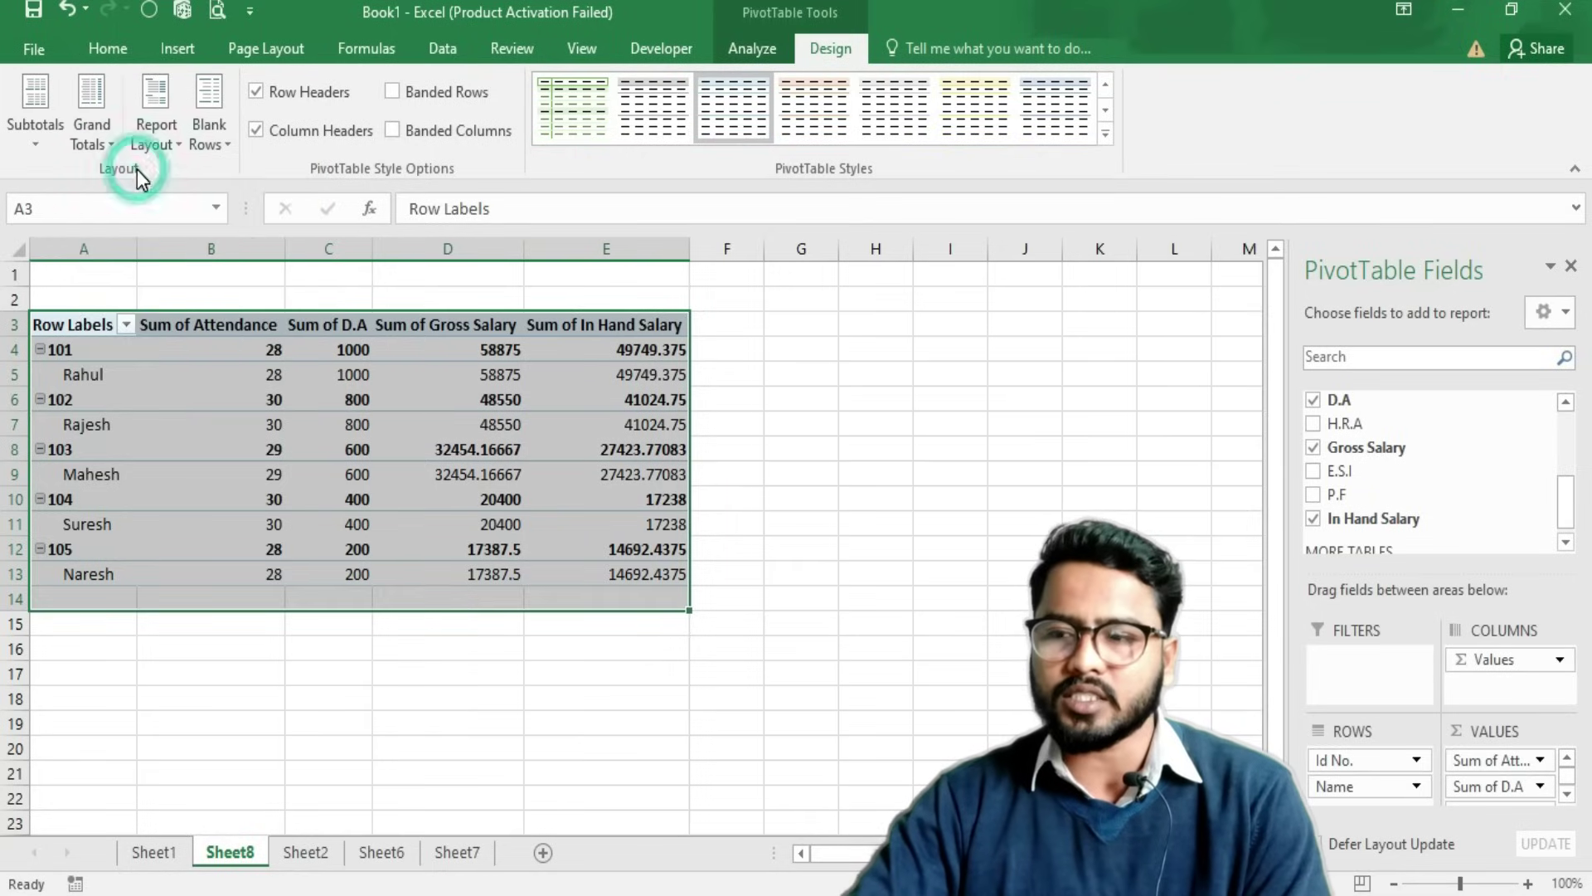
Try the Compact and Outline report layouts, leaving the table's layout unchanged.
click(167, 146)
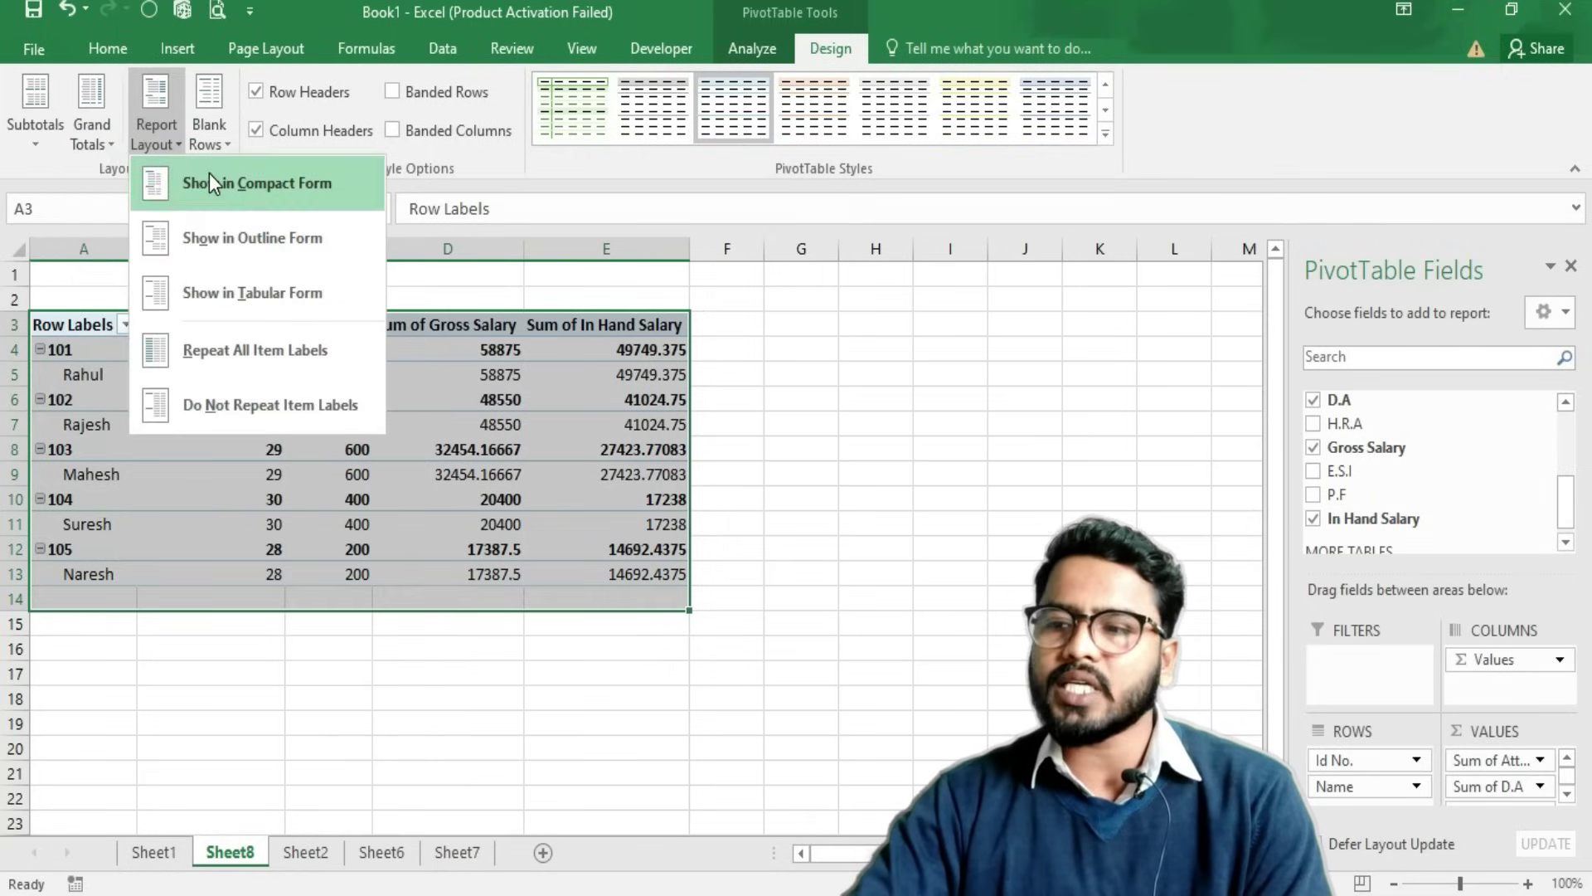
click(209, 173)
click(157, 131)
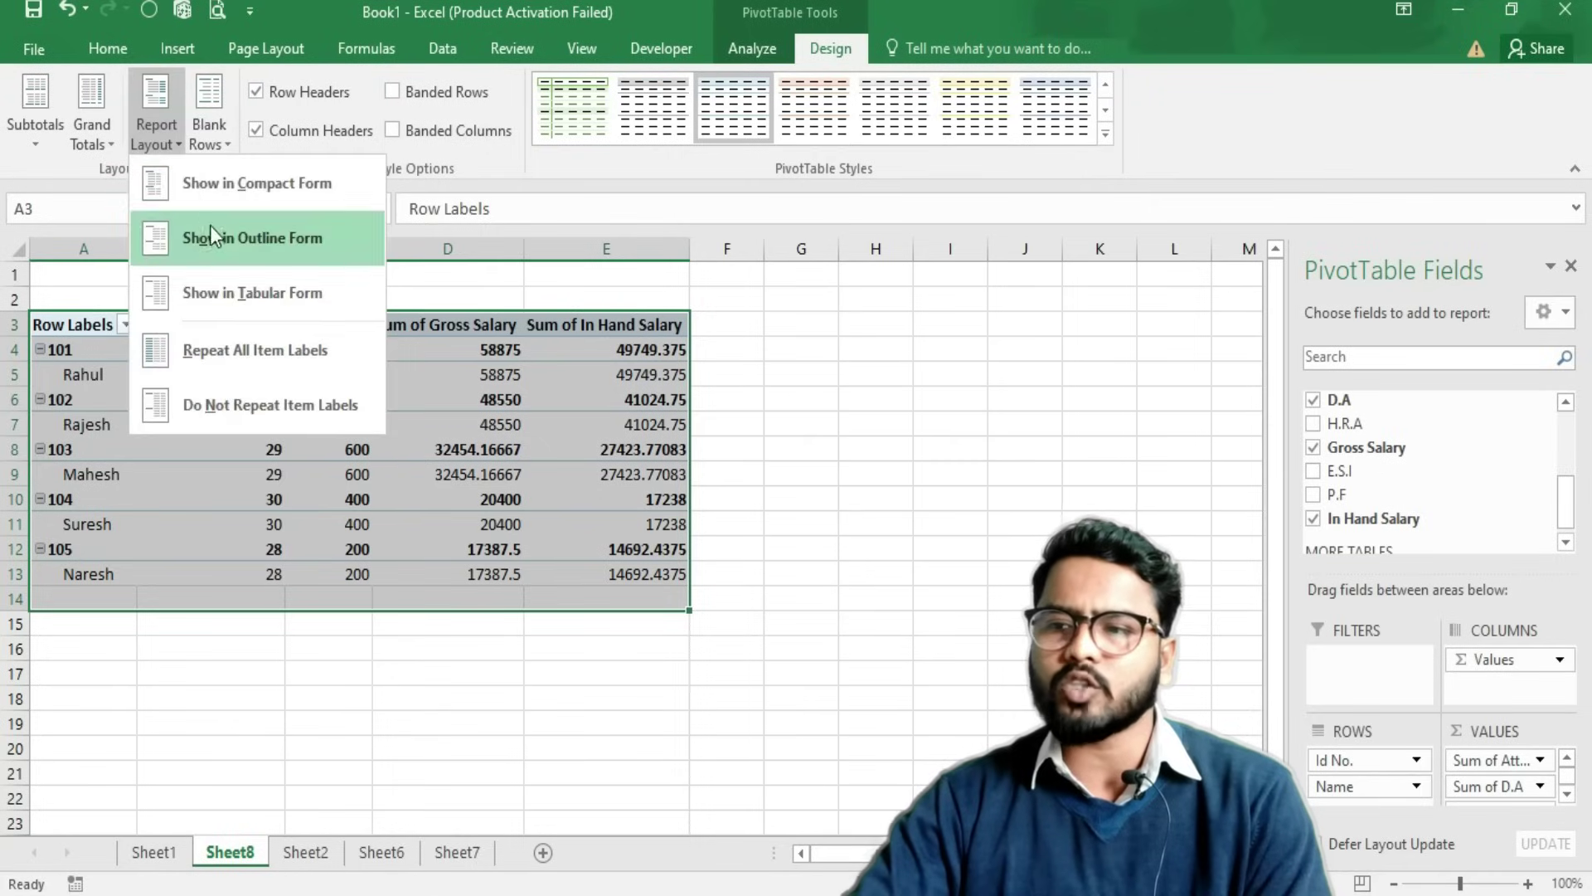
click(212, 228)
click(168, 131)
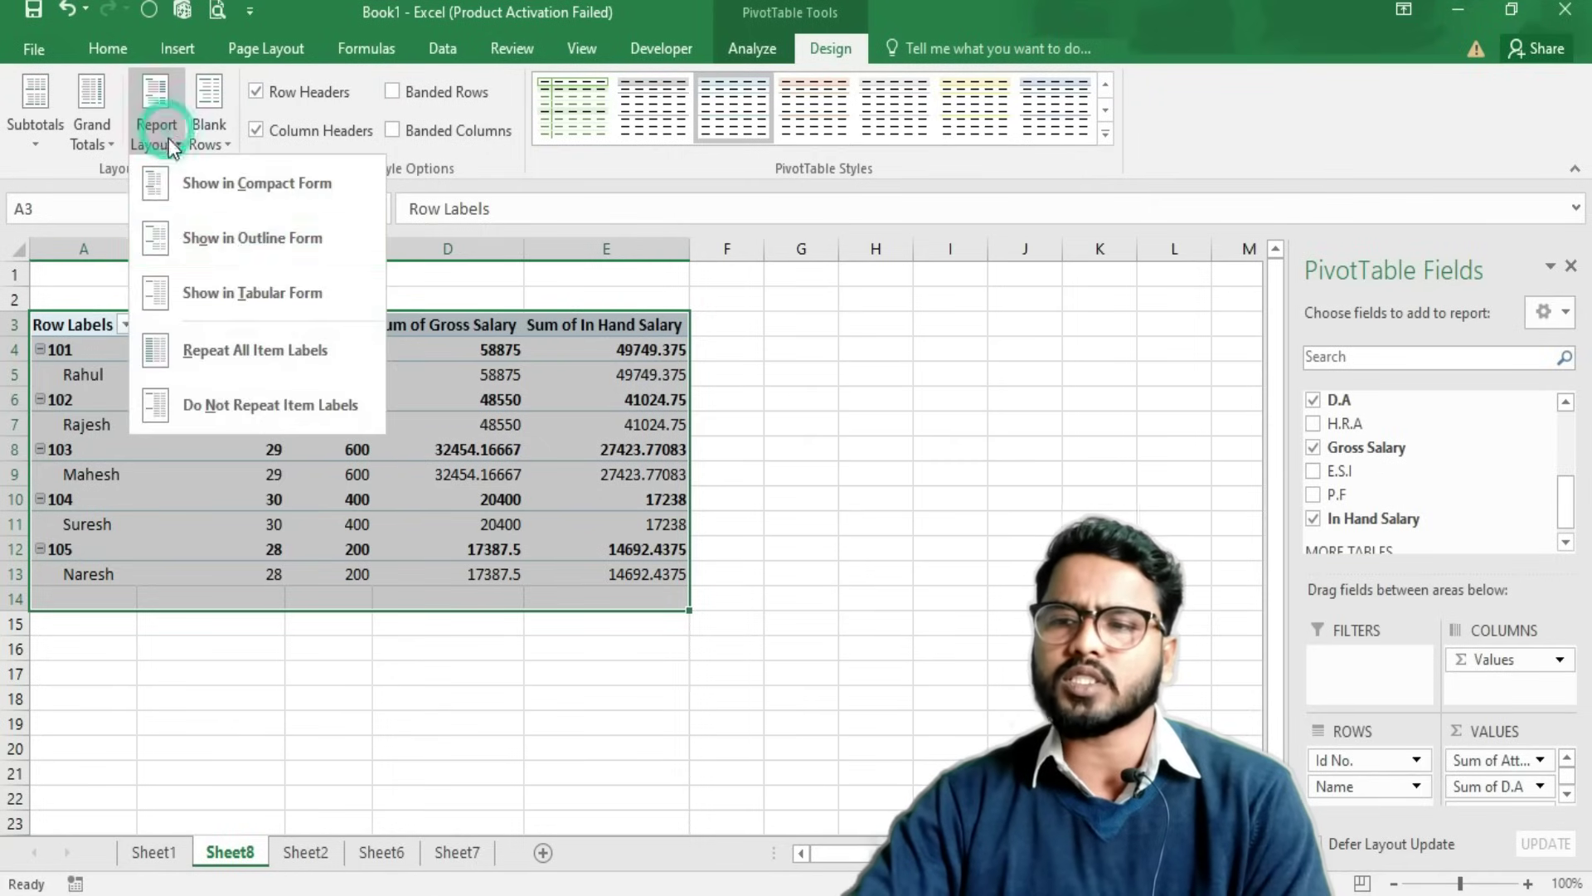
click(237, 290)
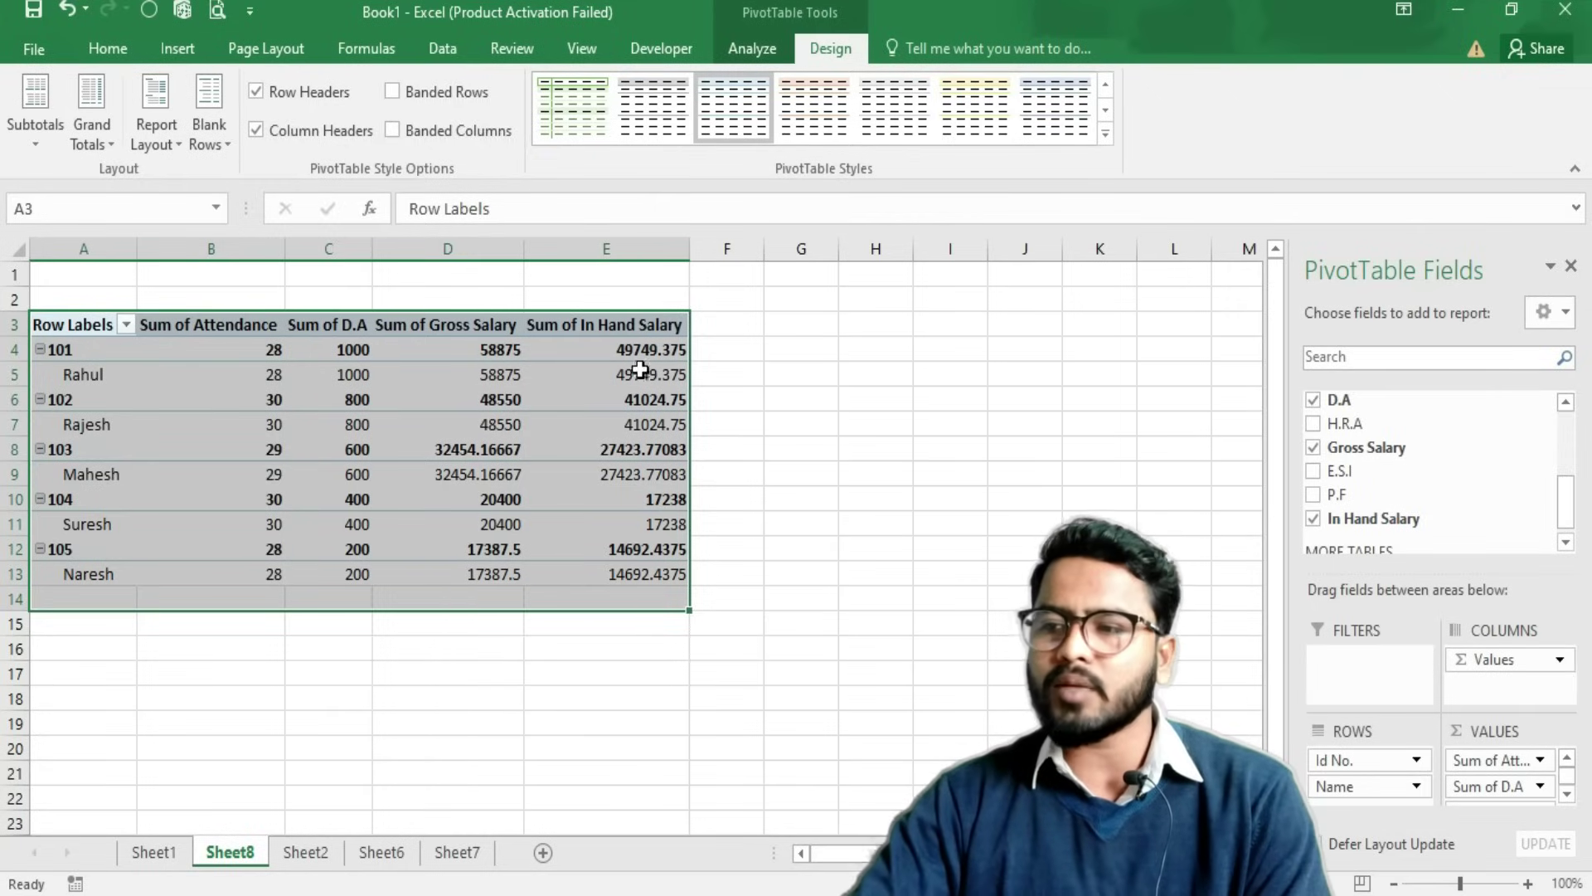
Set the pivot table's Subtotals to Do Not Show Subtotals.
click(33, 136)
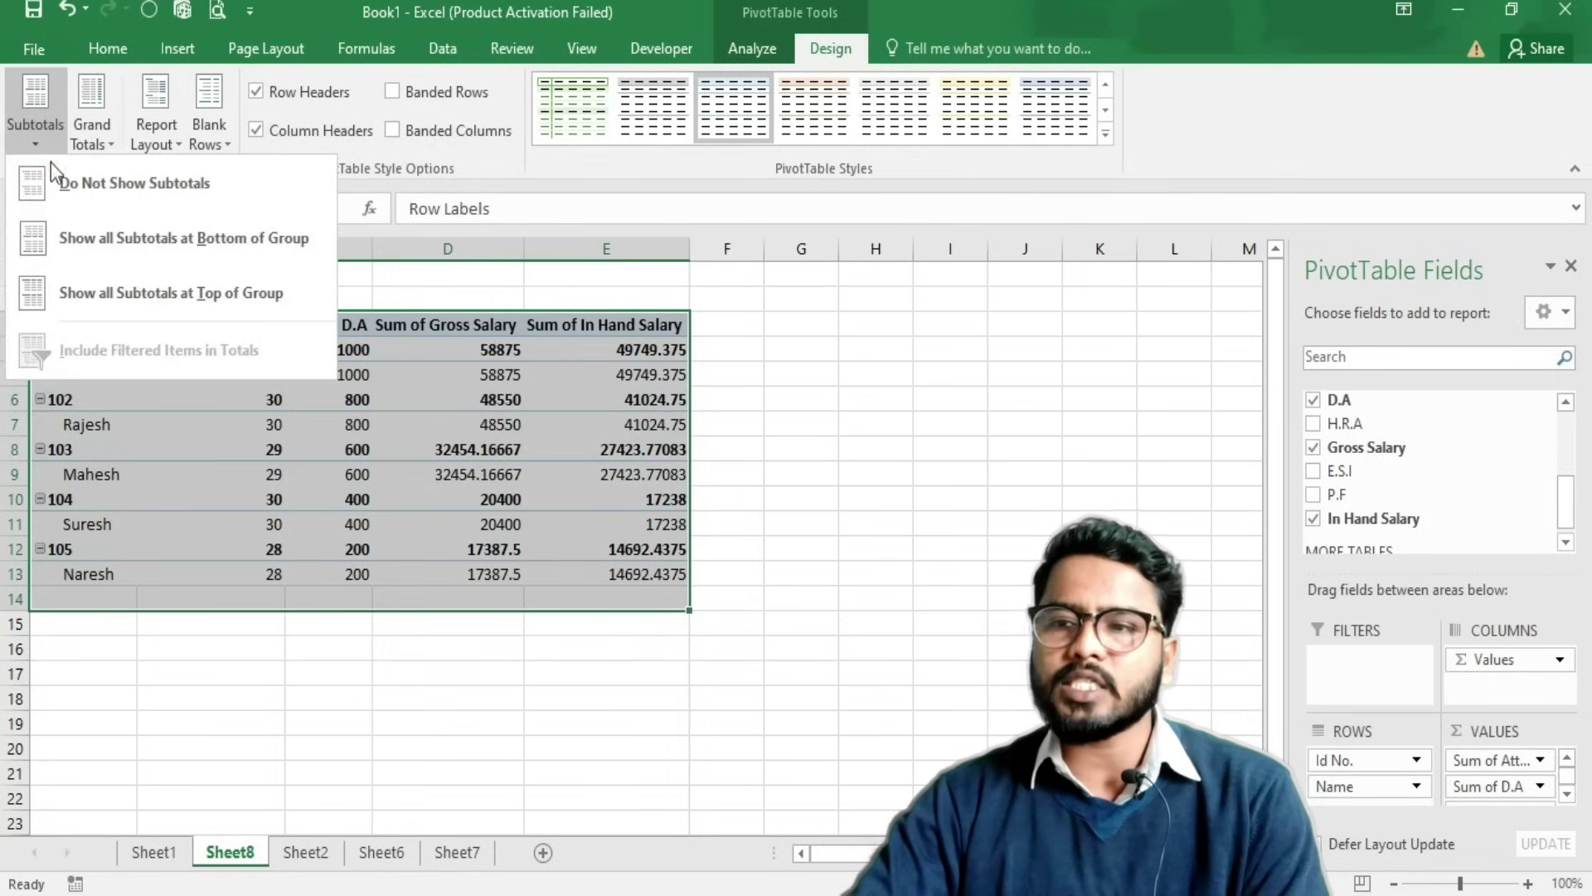
click(53, 174)
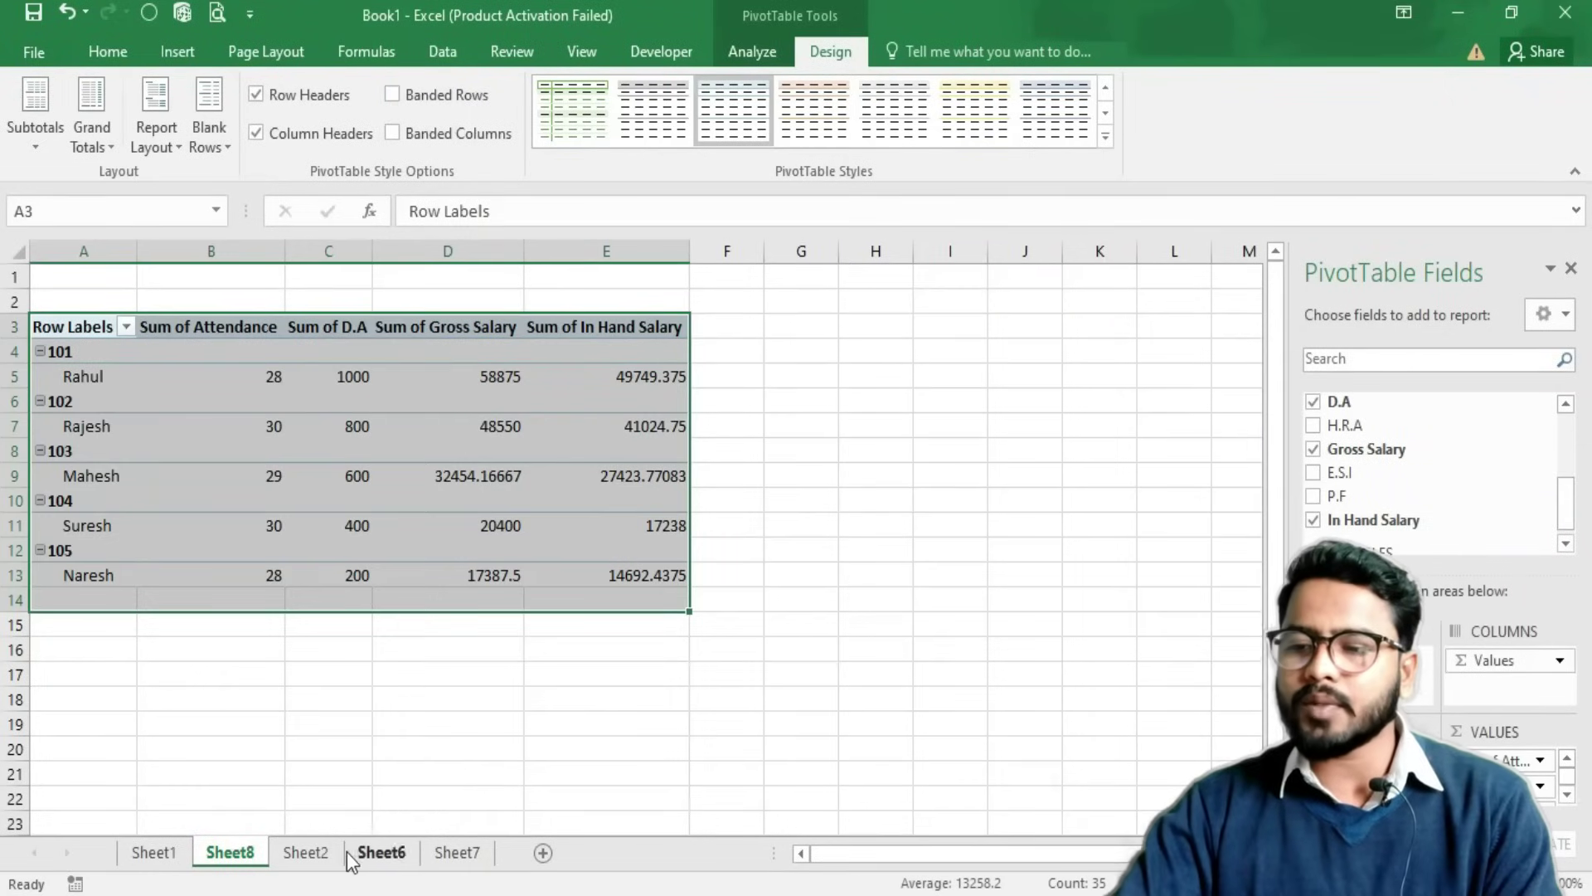
click(153, 852)
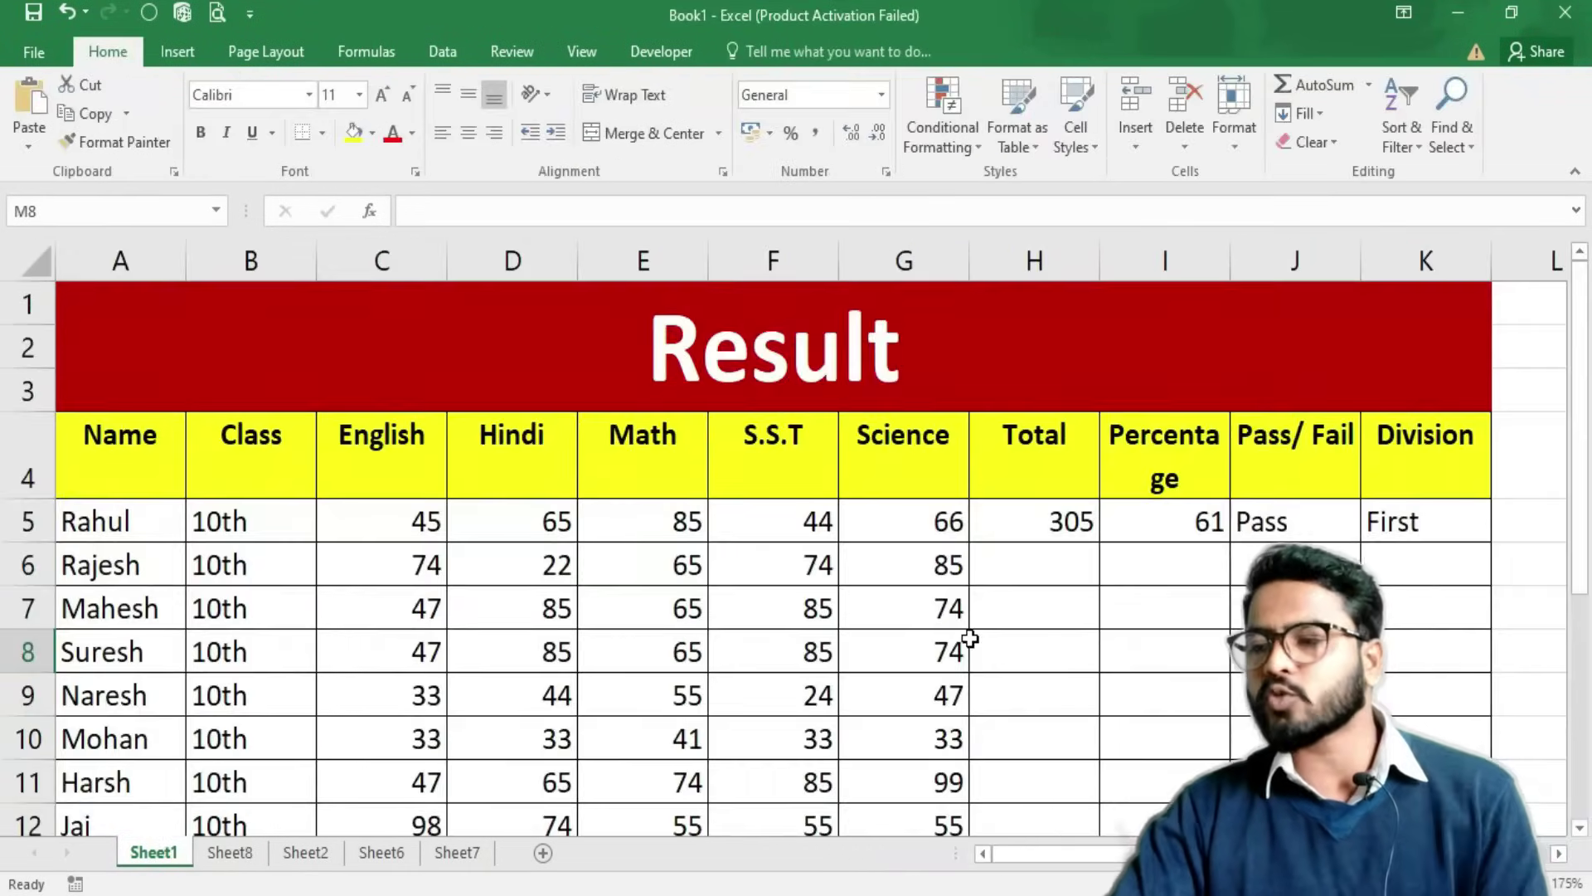
scroll(967, 640, down, 1)
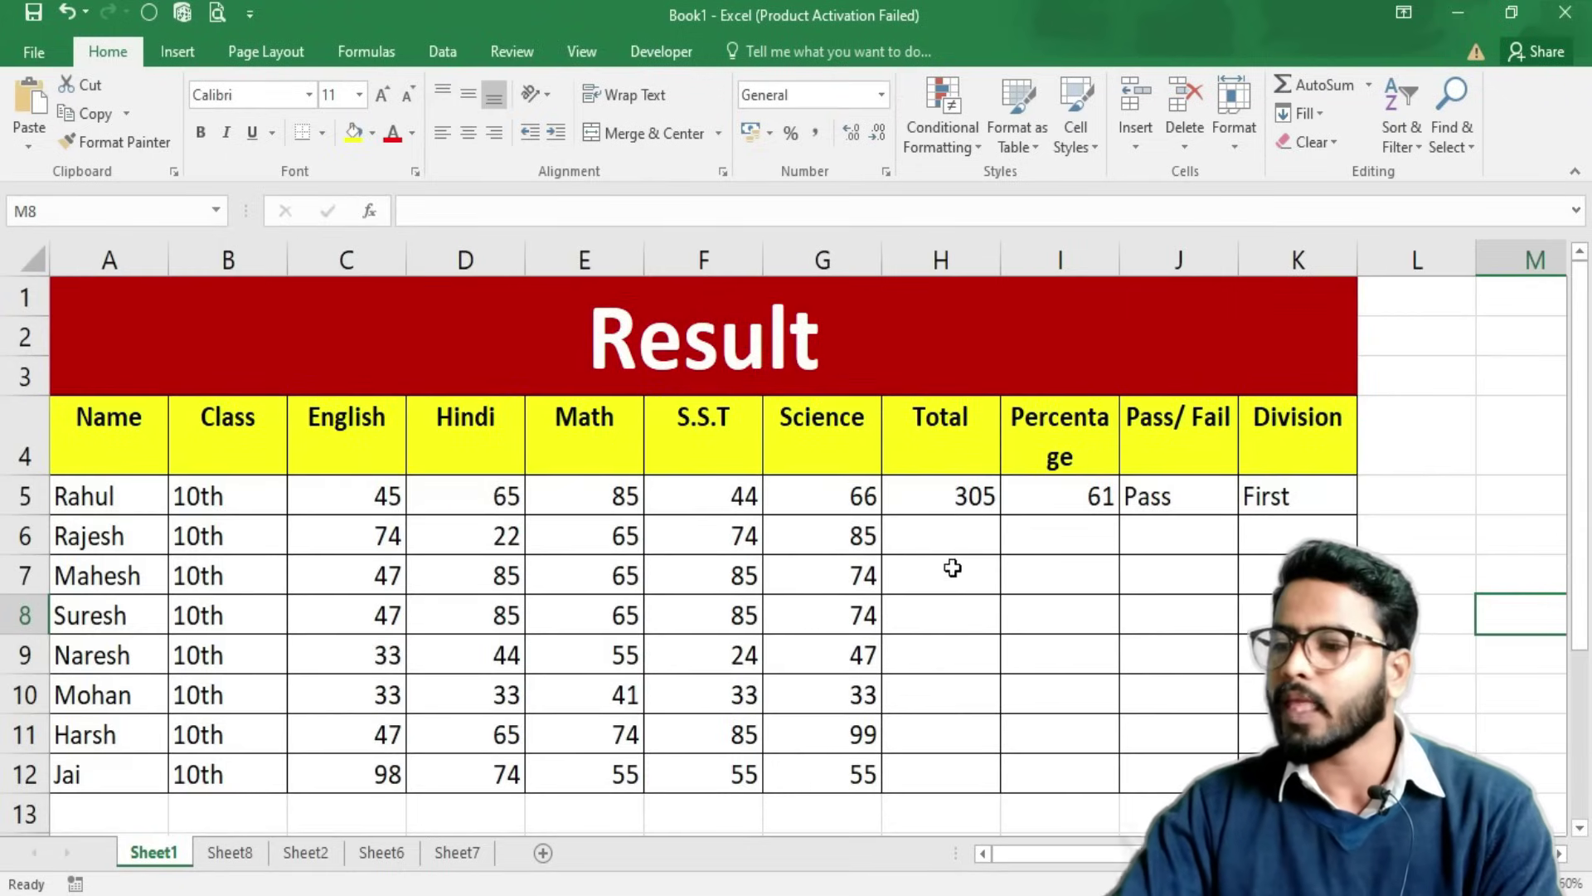
scroll(960, 594, up, 1)
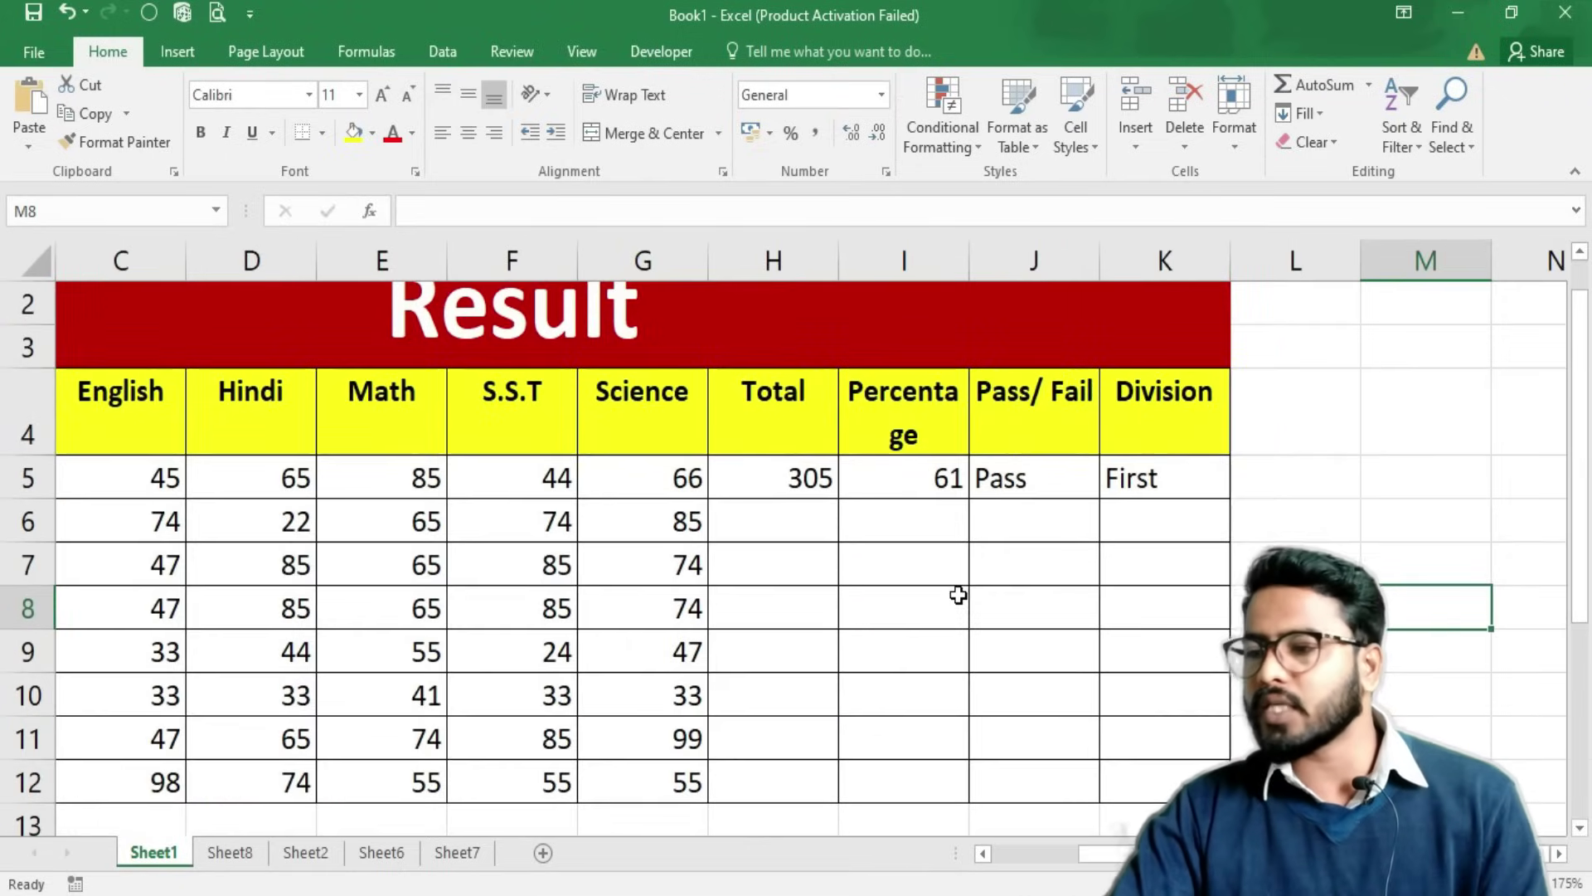
scroll(1146, 591, left, 2)
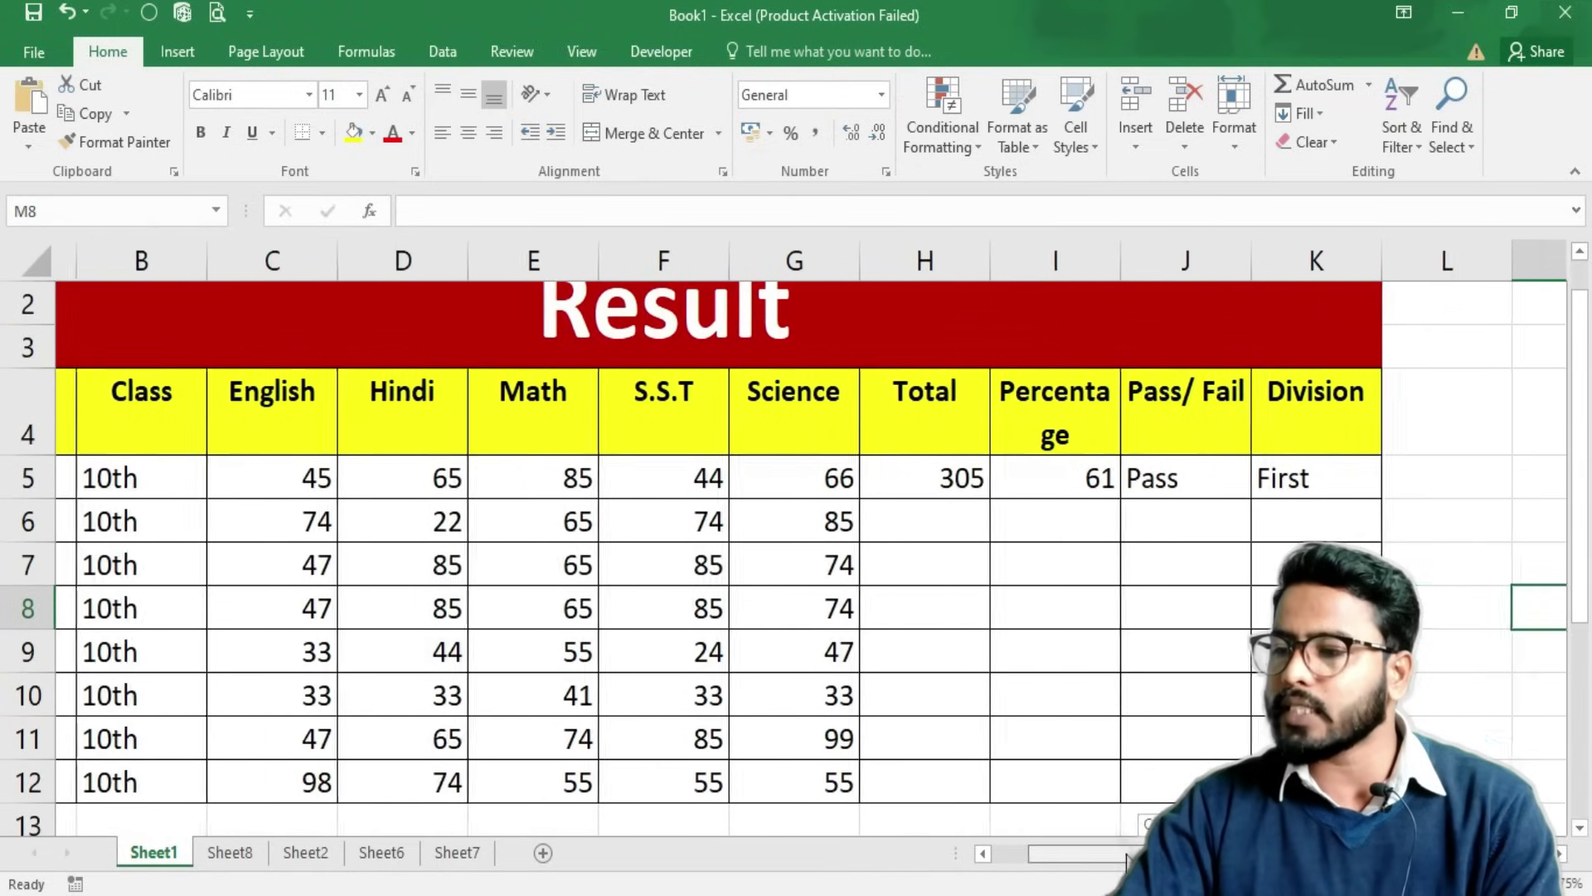
click(1267, 488)
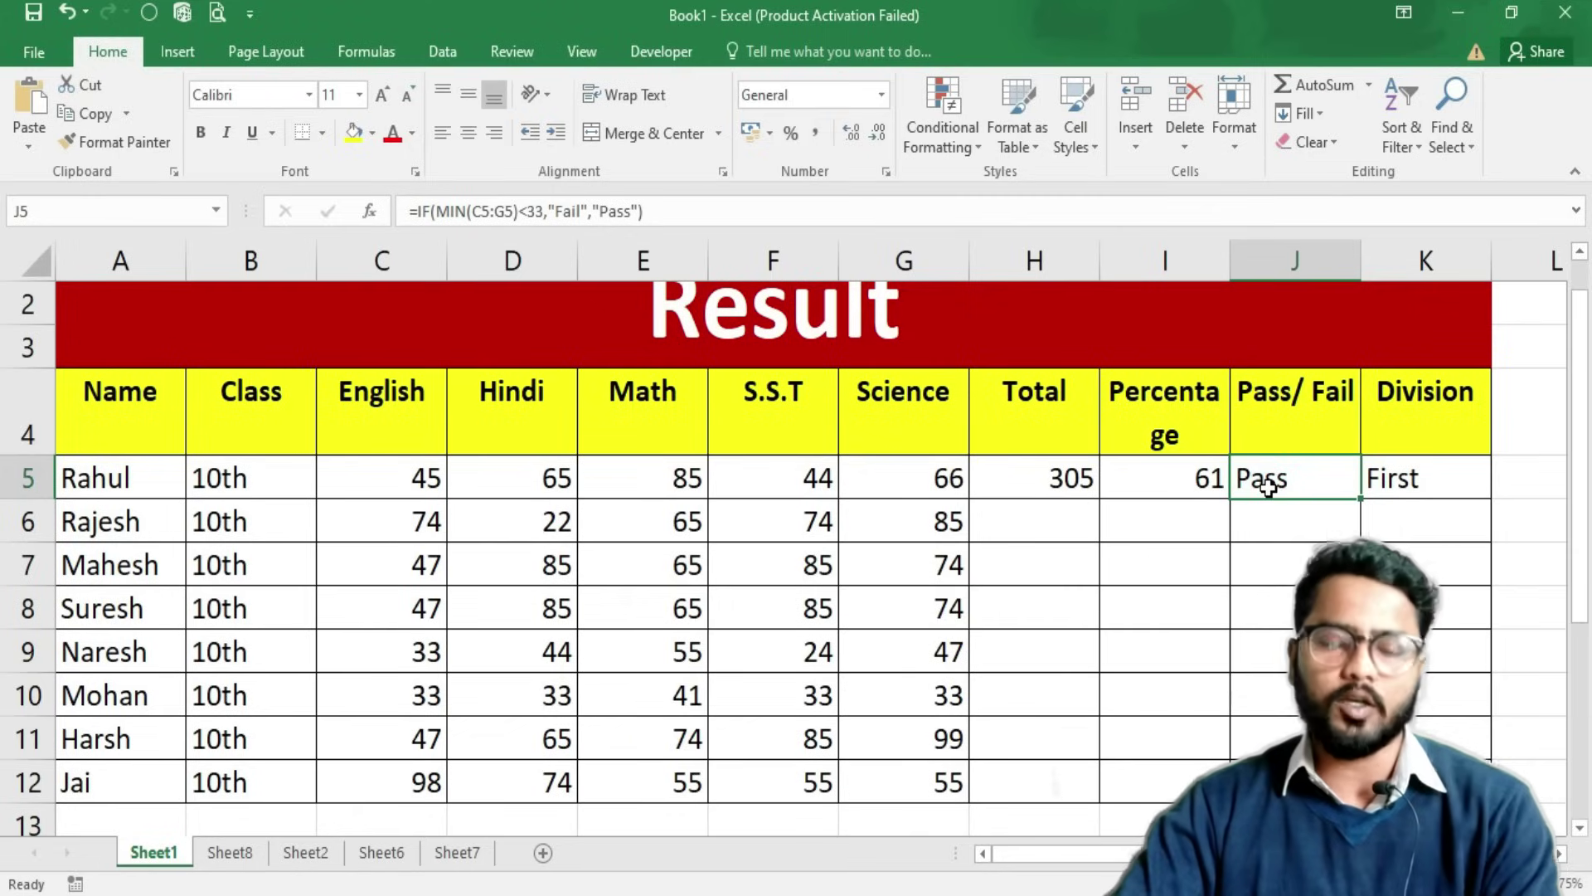
key(F2)
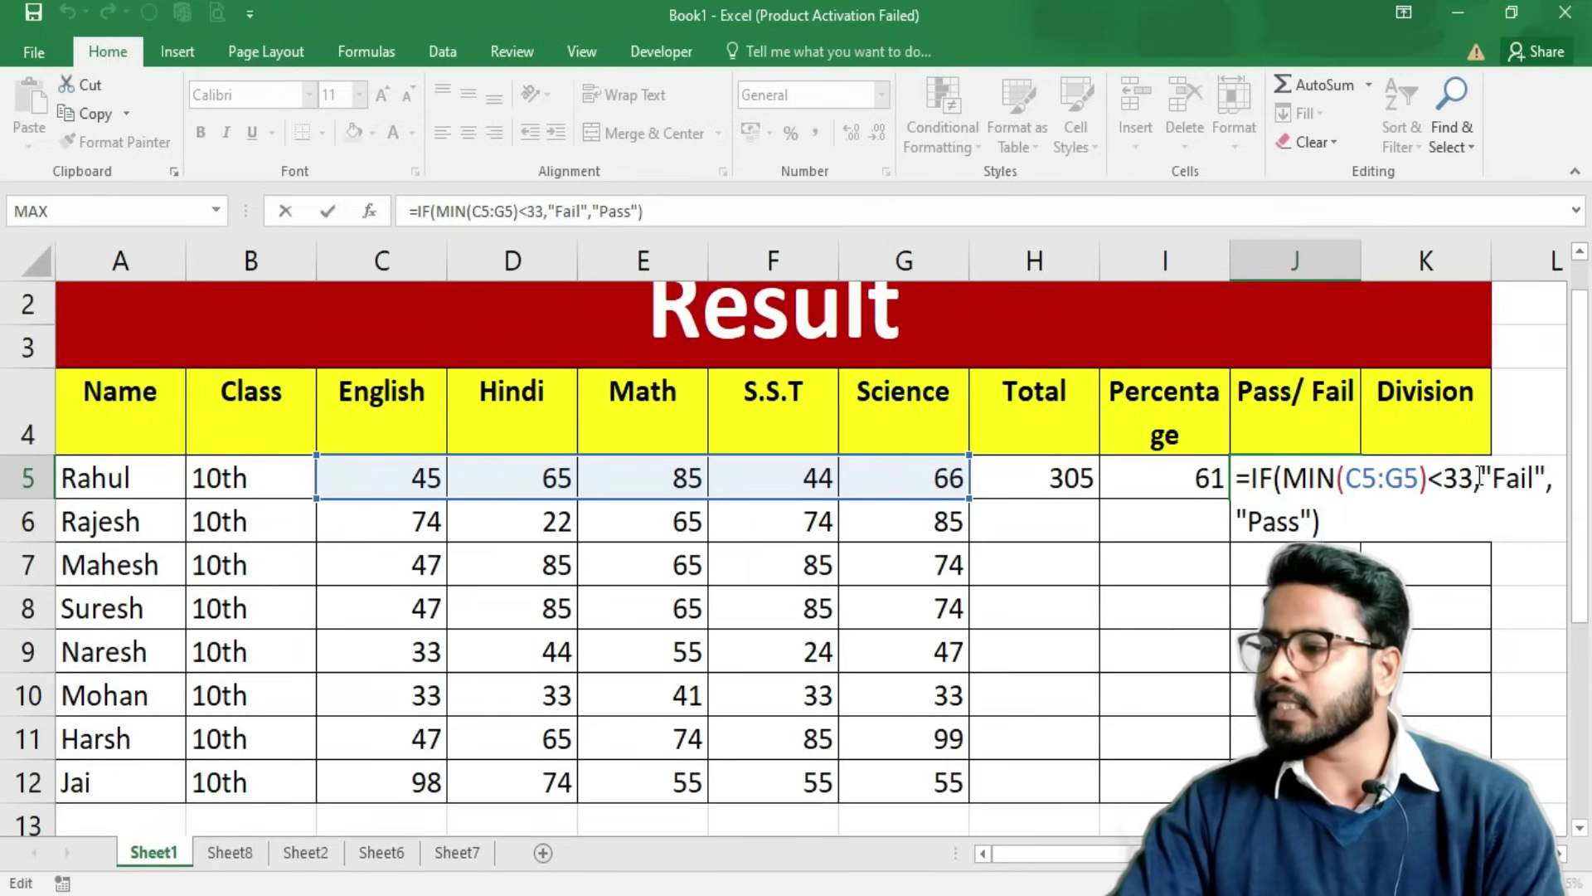
drag(1480, 478, 1286, 481)
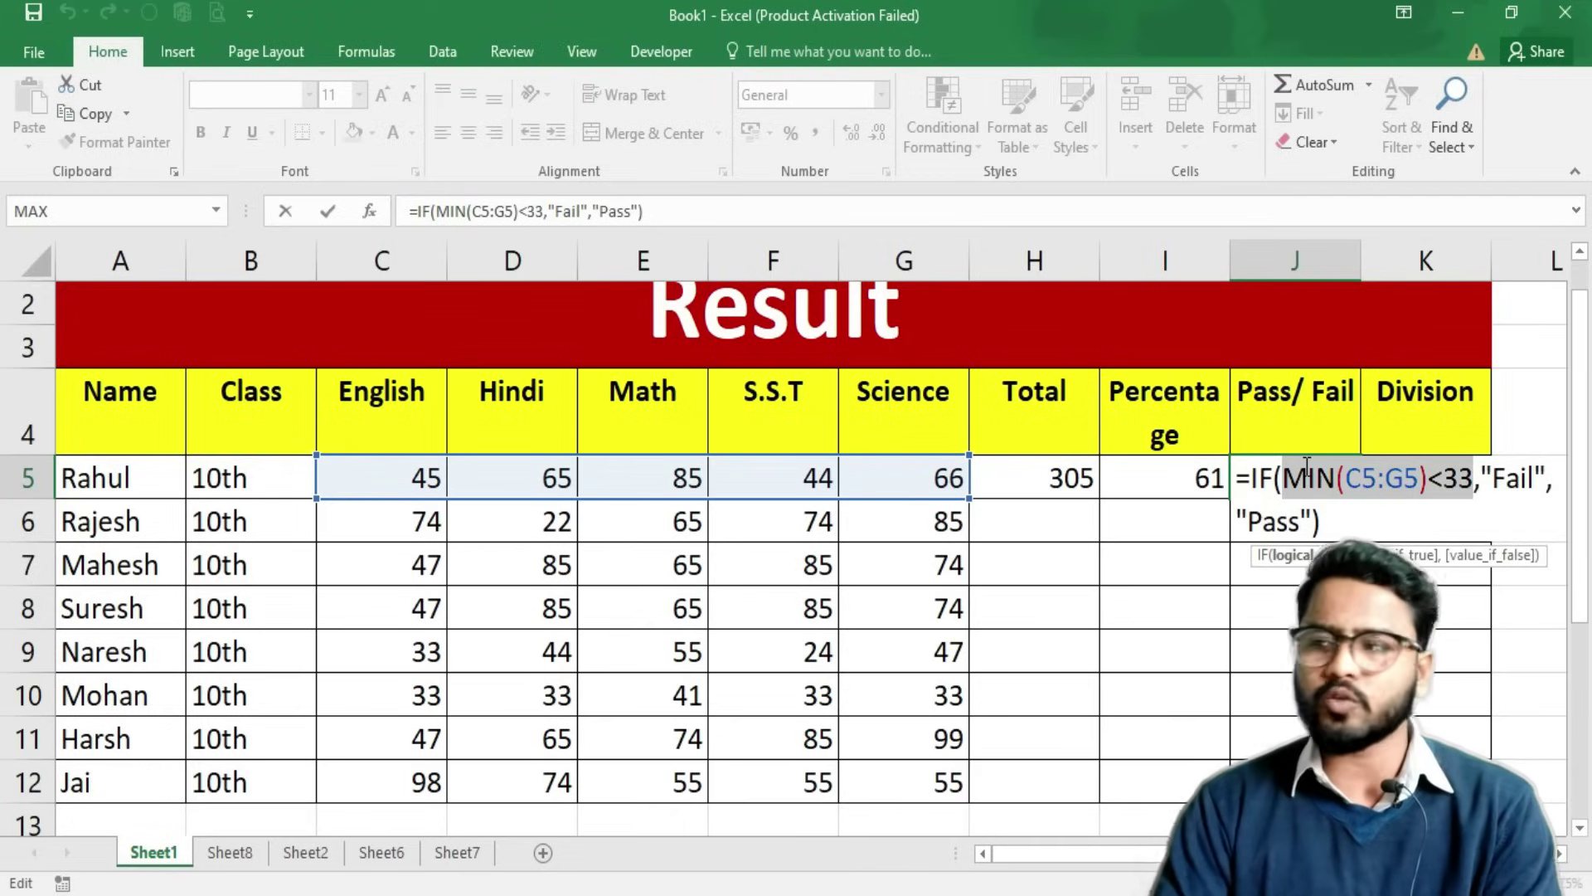
key(Return)
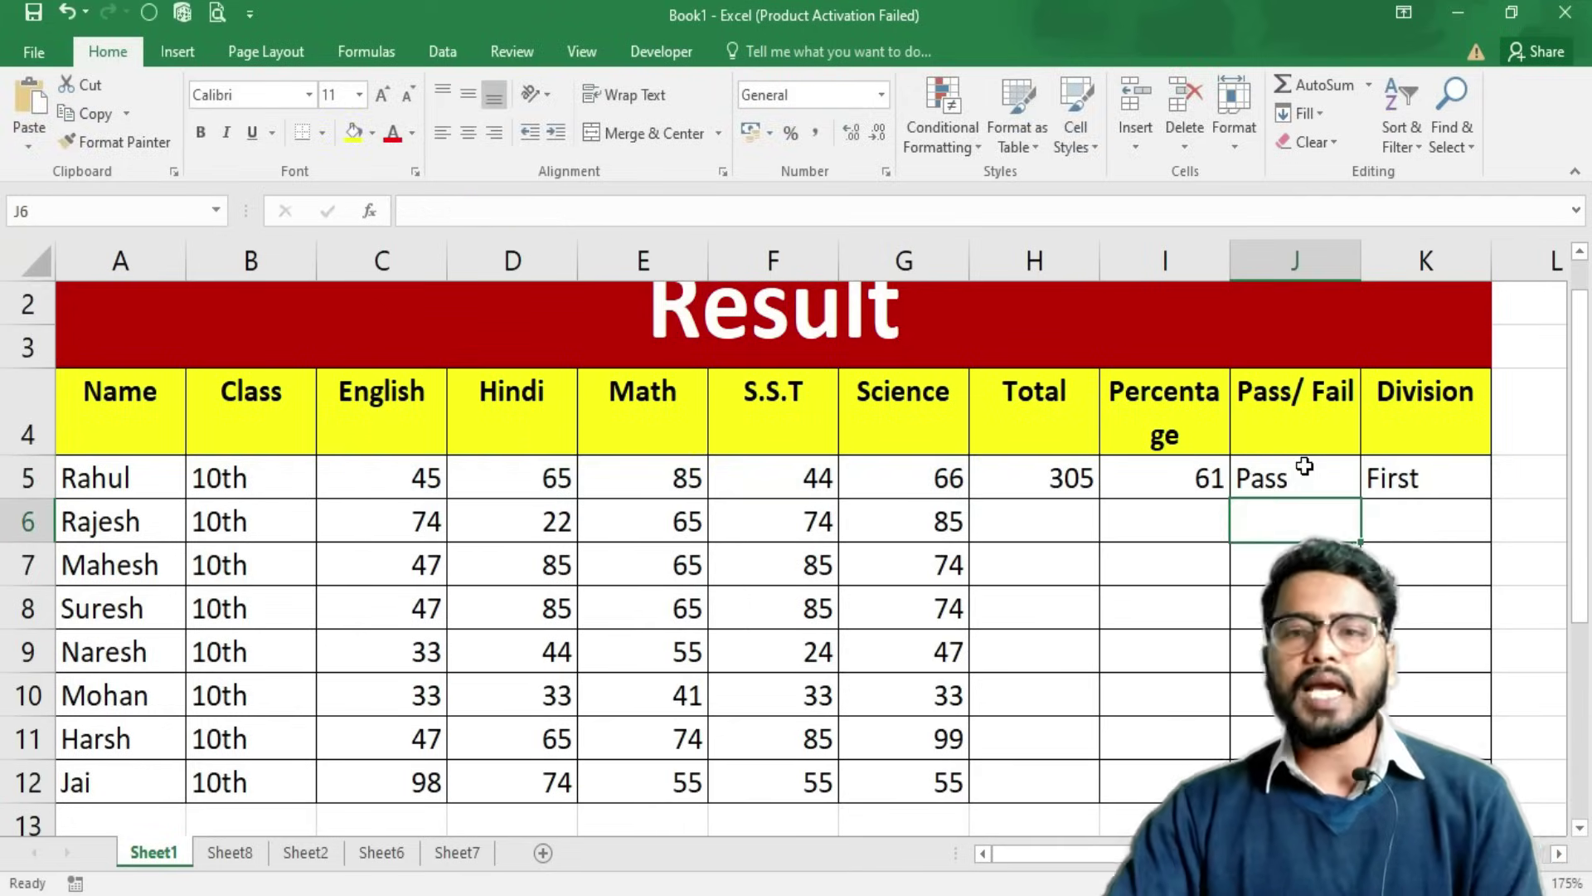
key(alt+Tab)
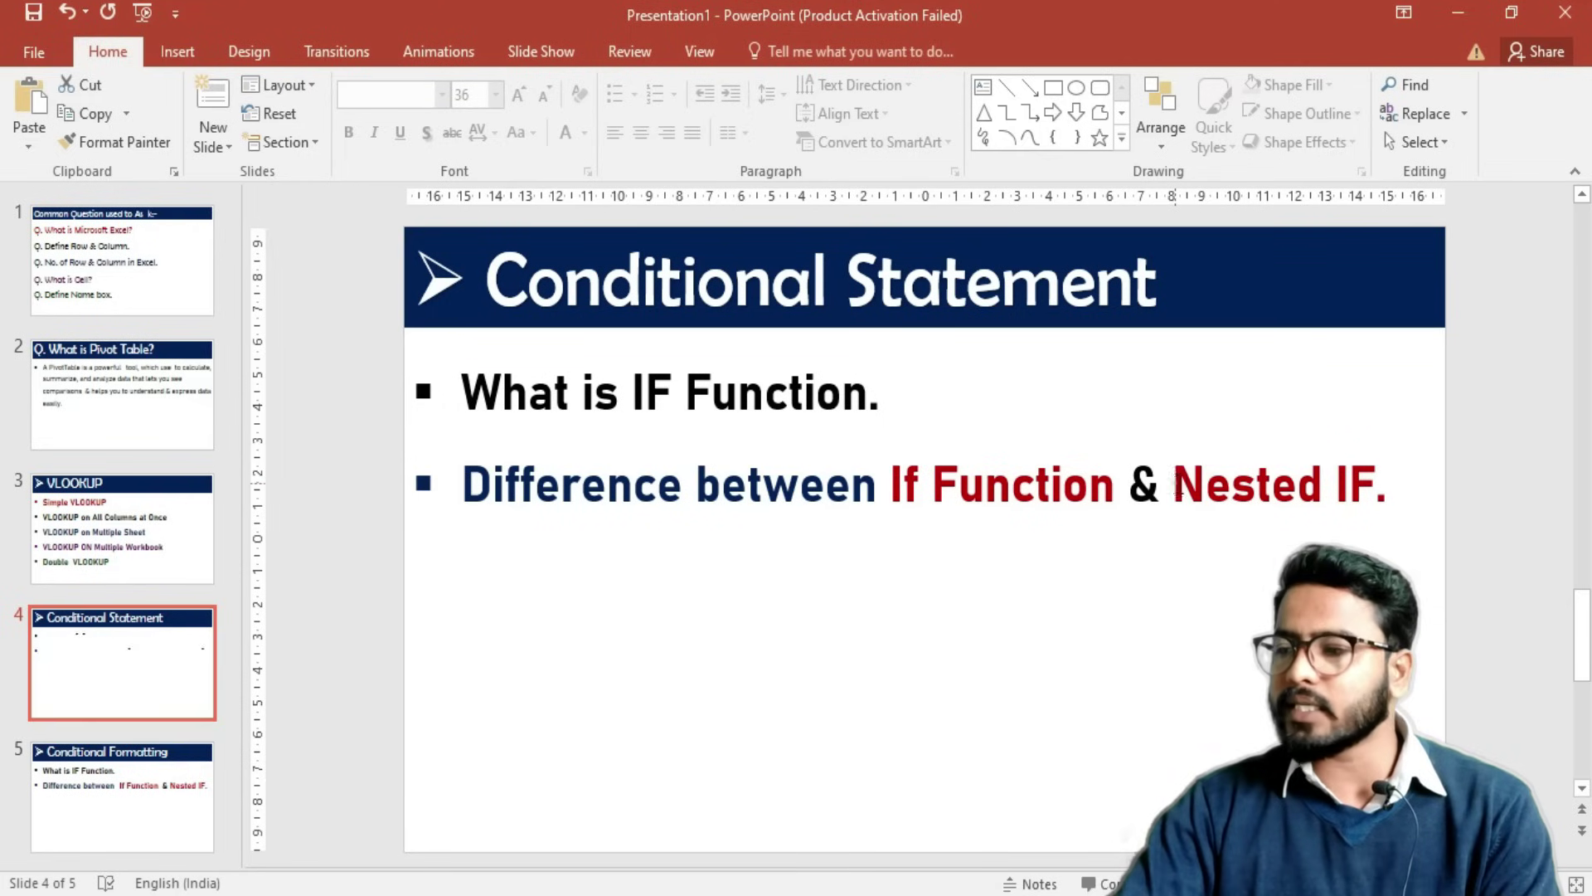
drag(1171, 488, 1394, 497)
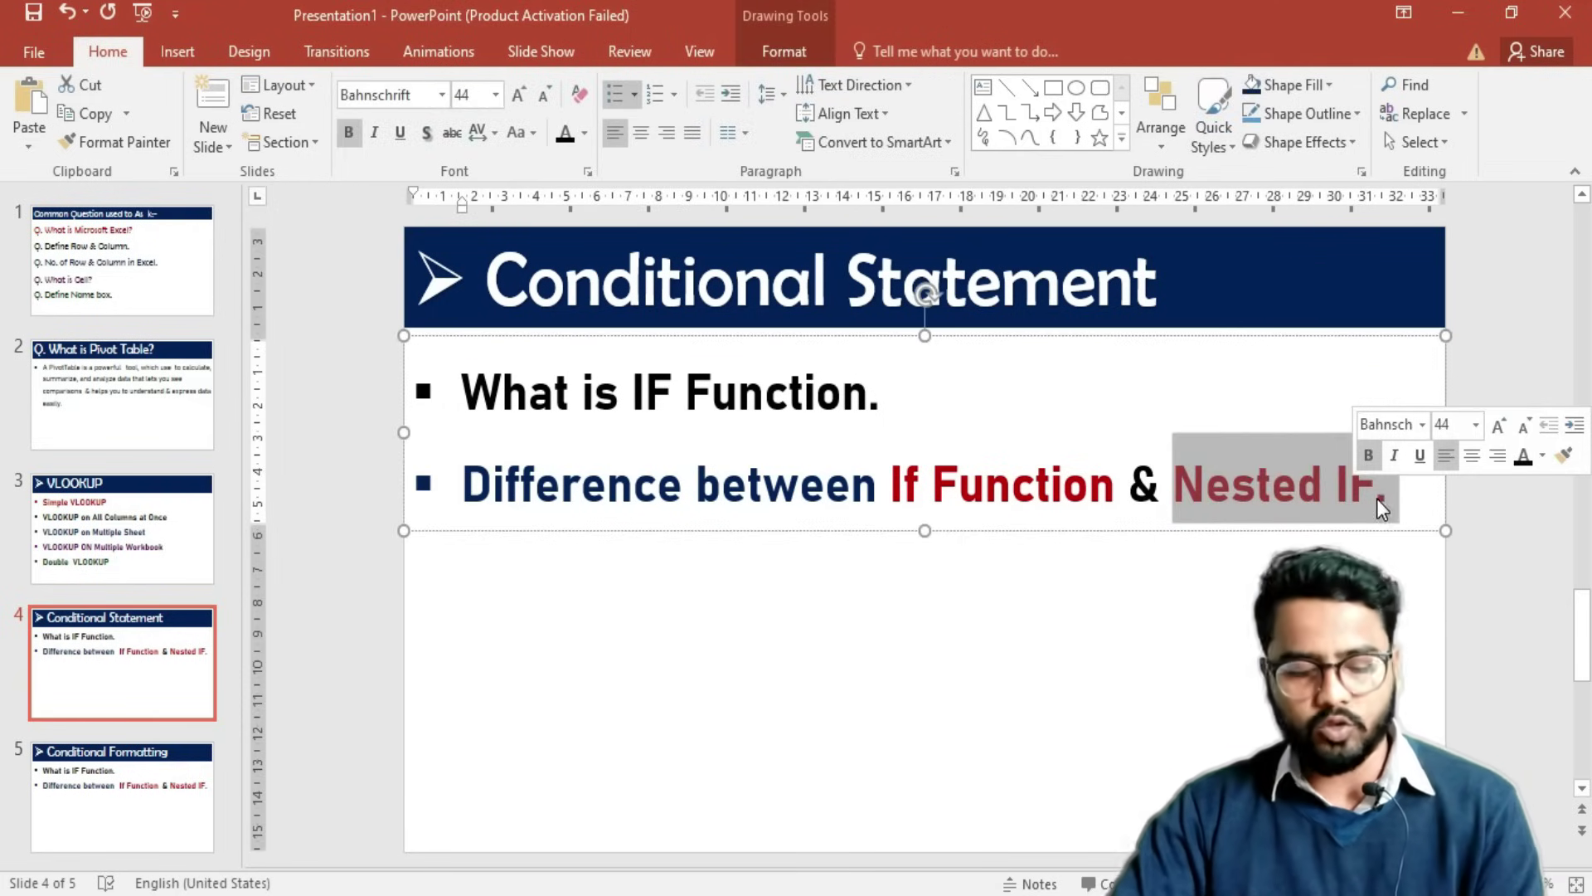
key(alt+Tab)
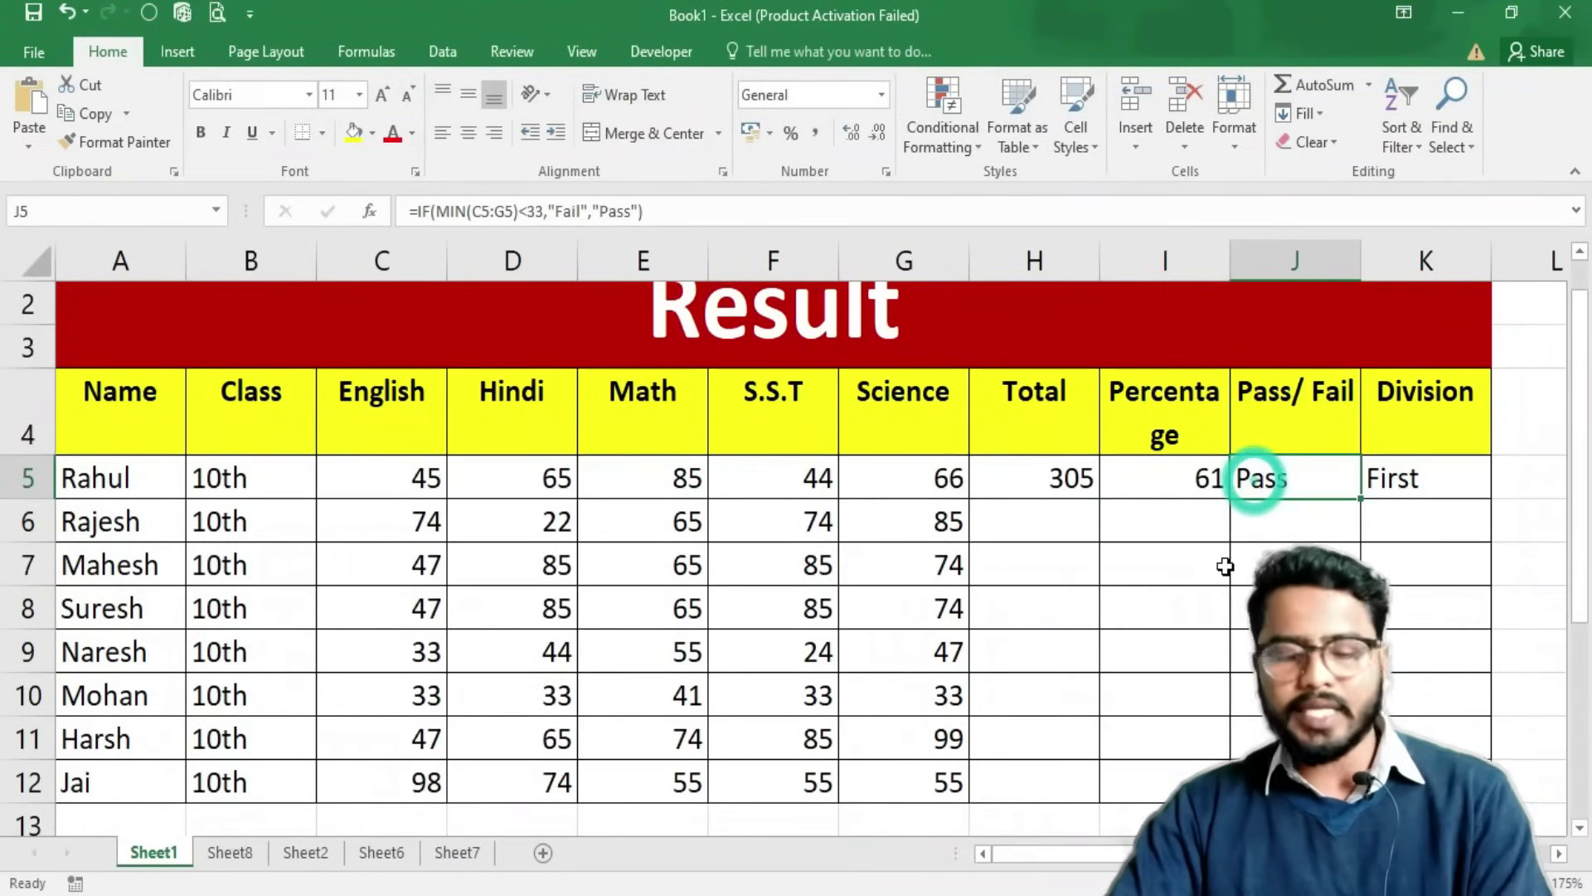
key(F2)
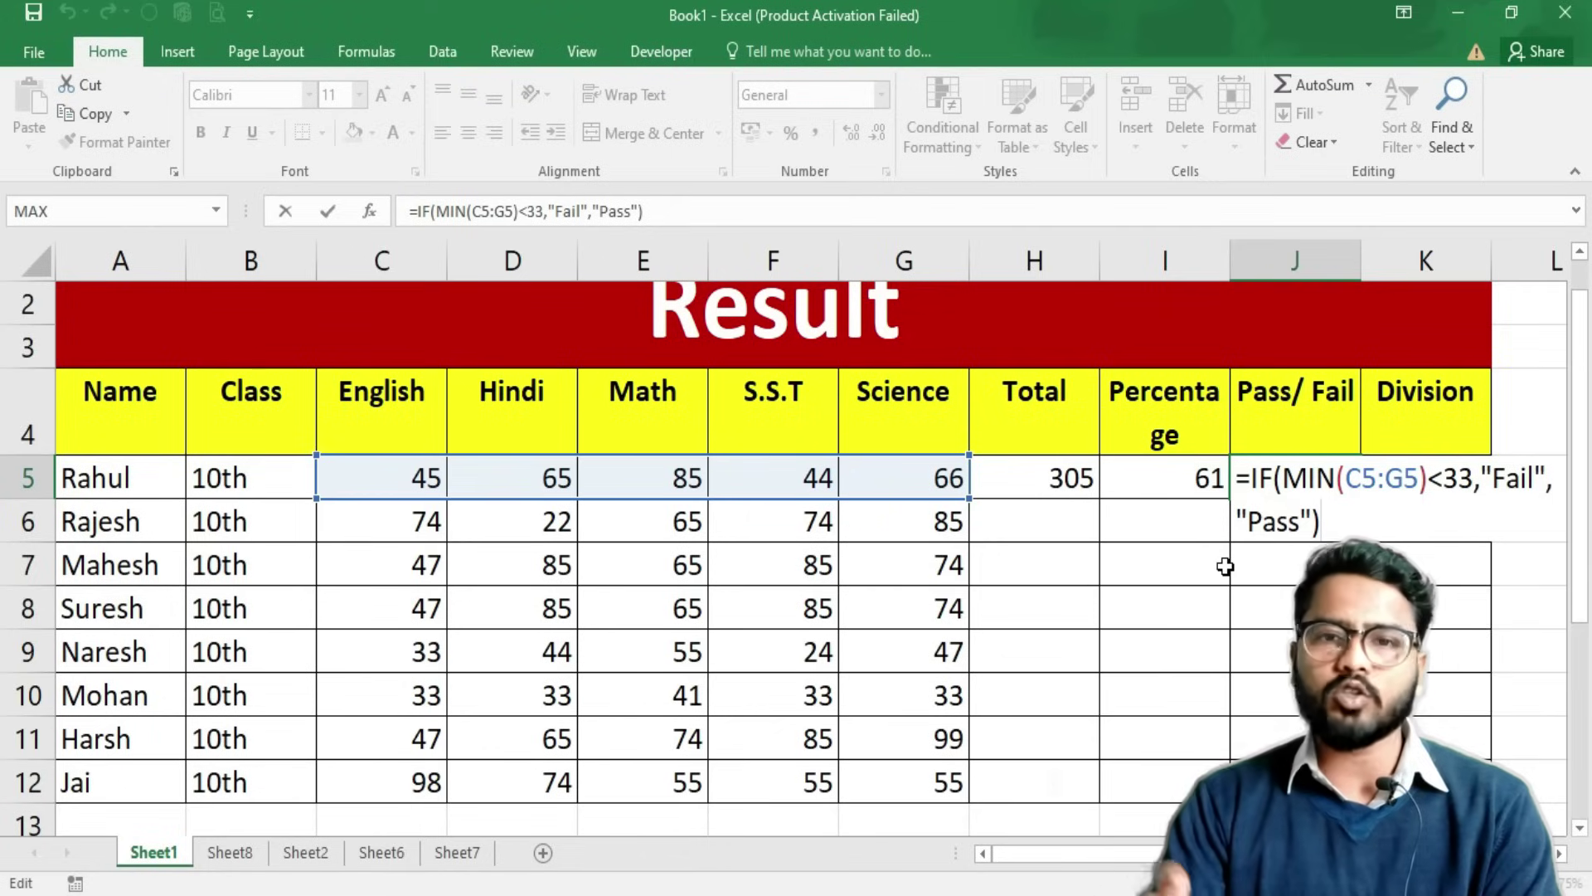
key(Return)
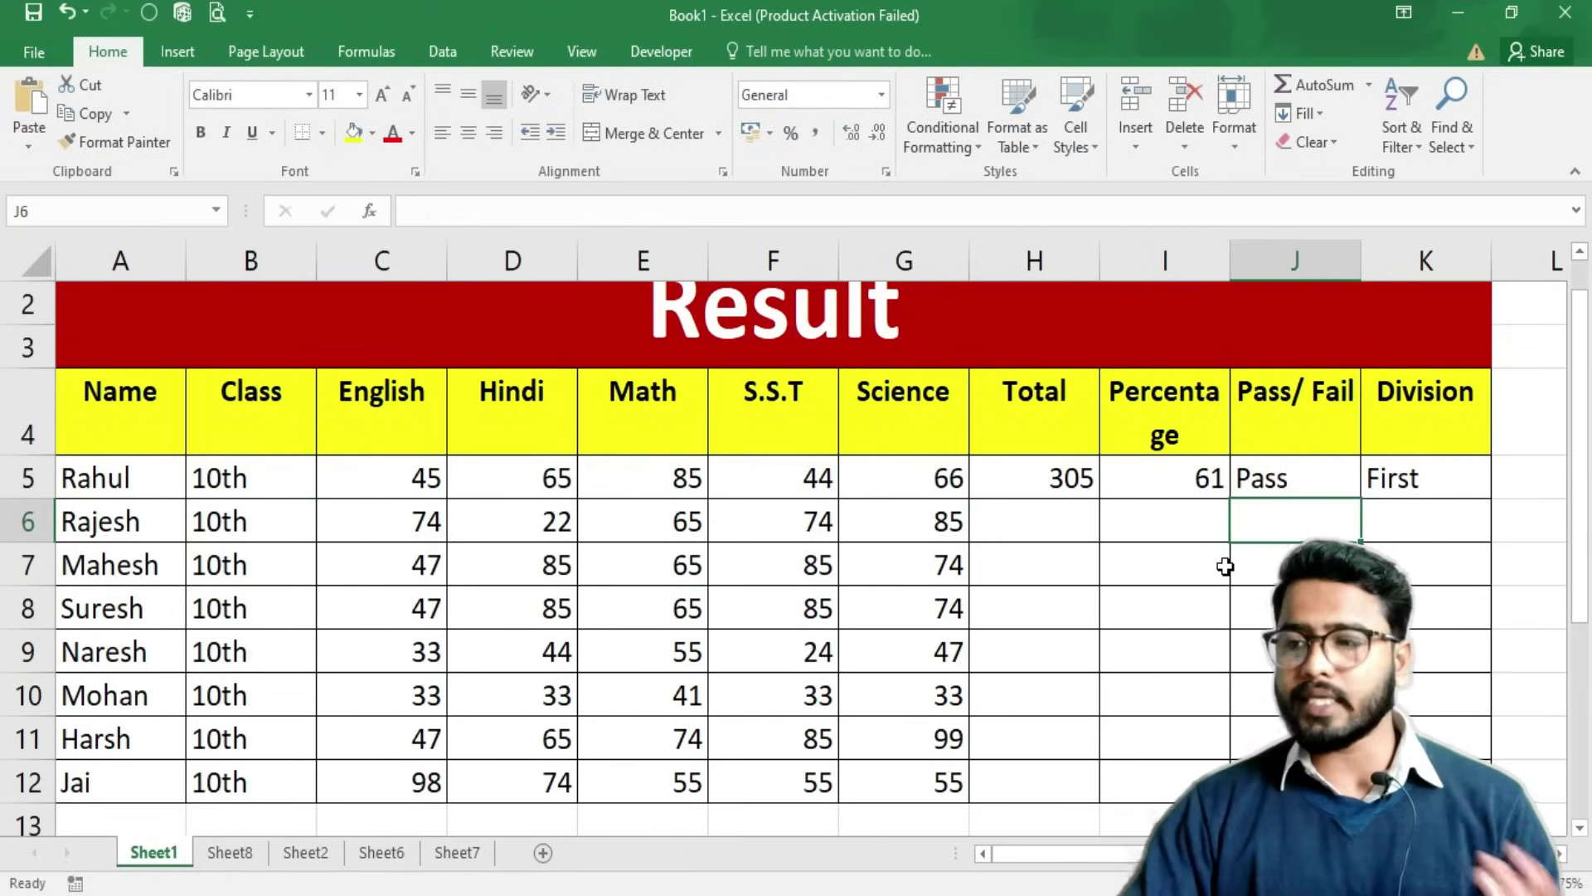
click(1420, 475)
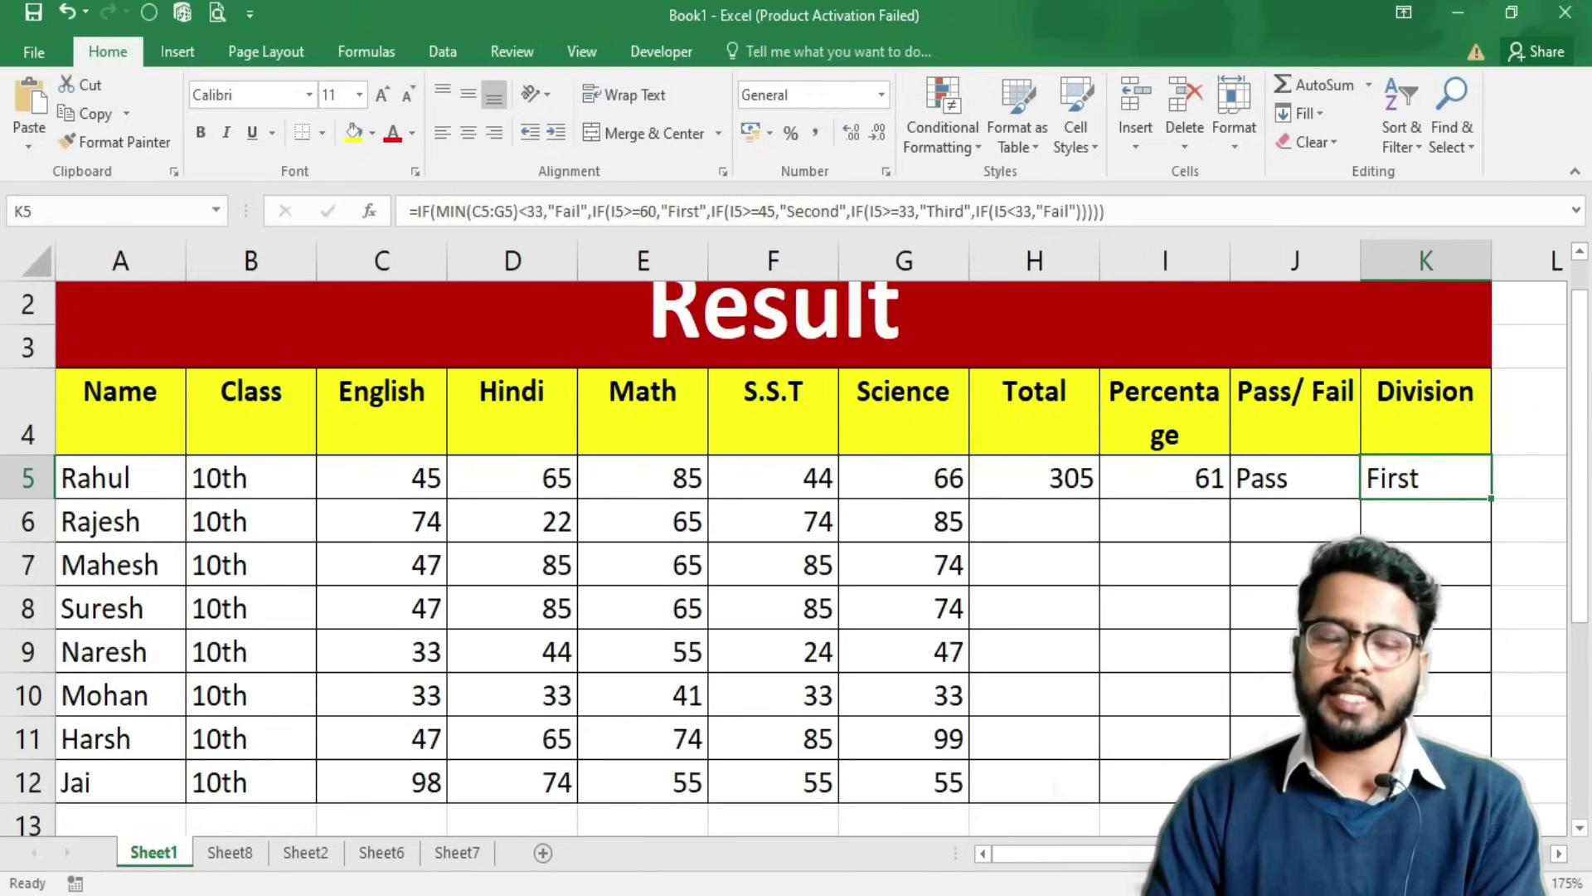
double_click(1410, 478)
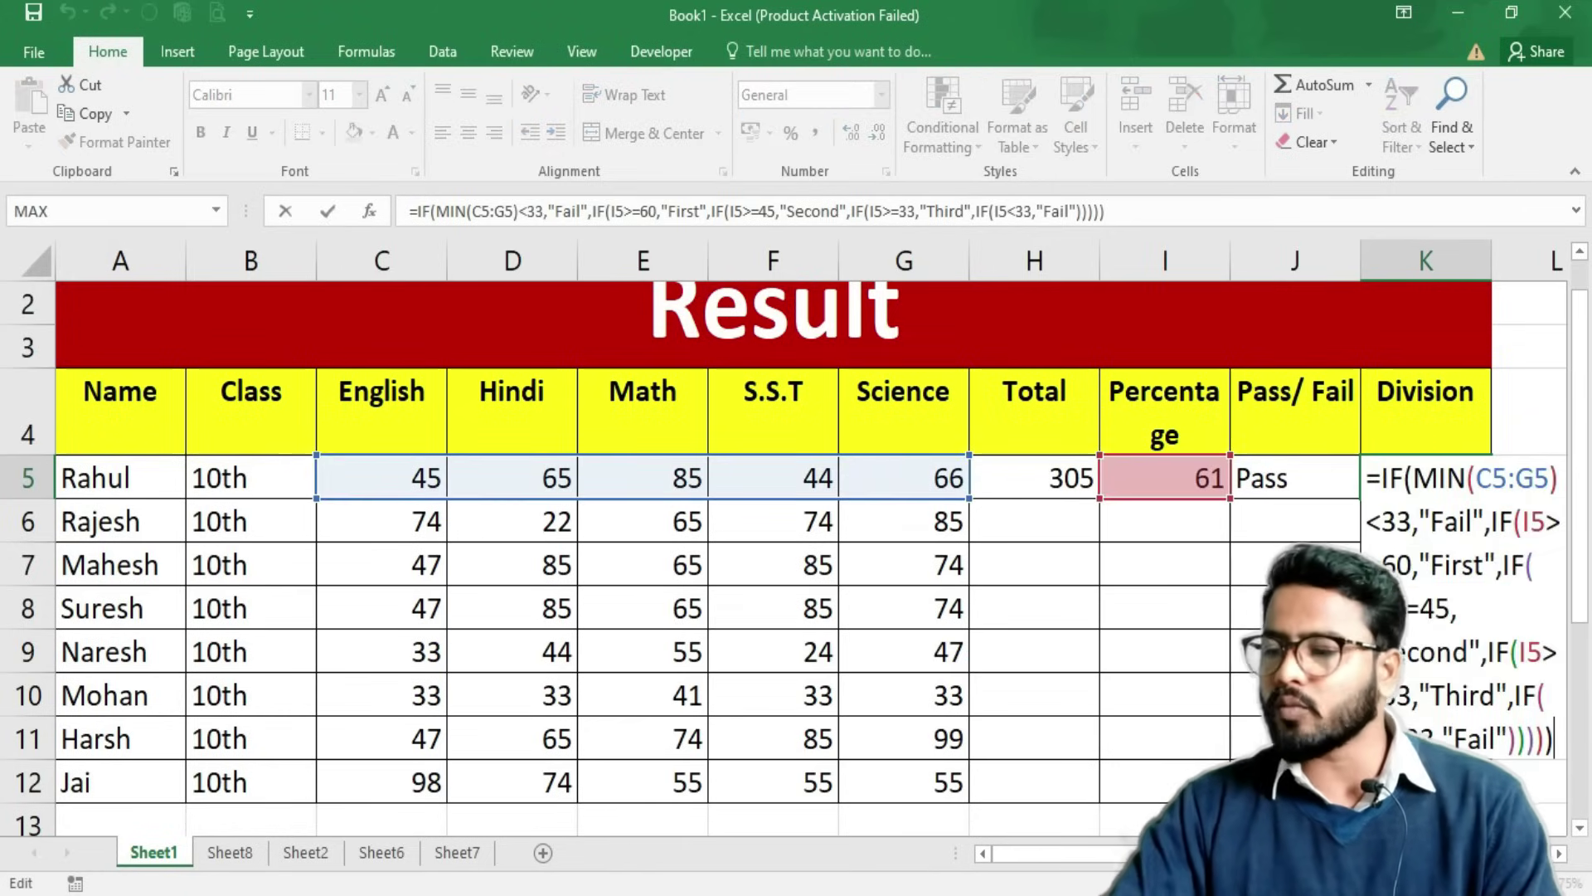
scroll(796, 539, right, 1)
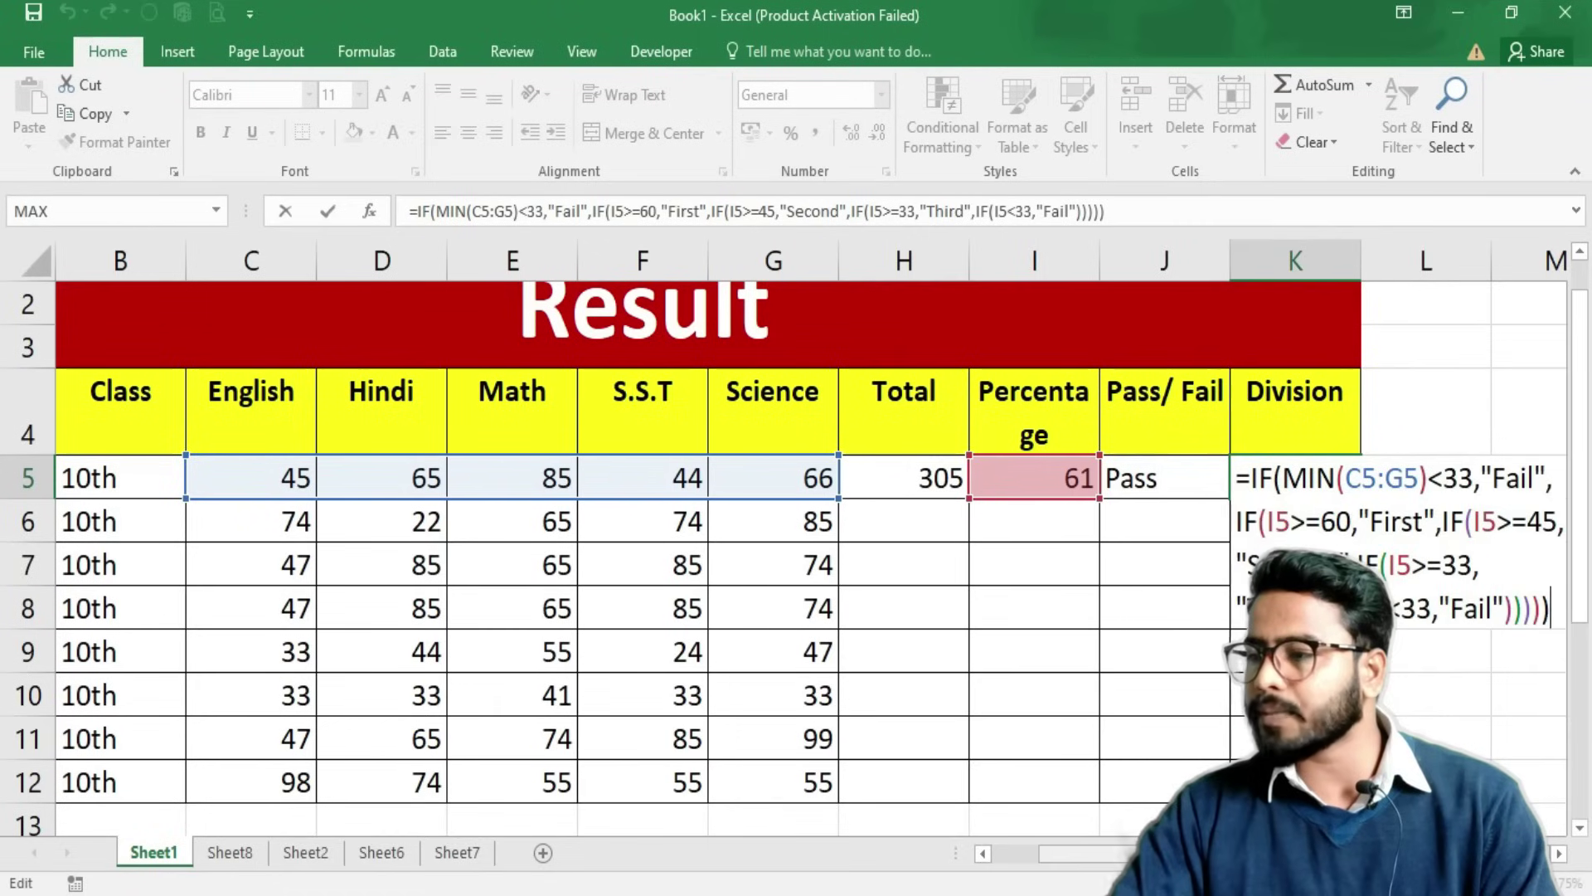
click(1559, 853)
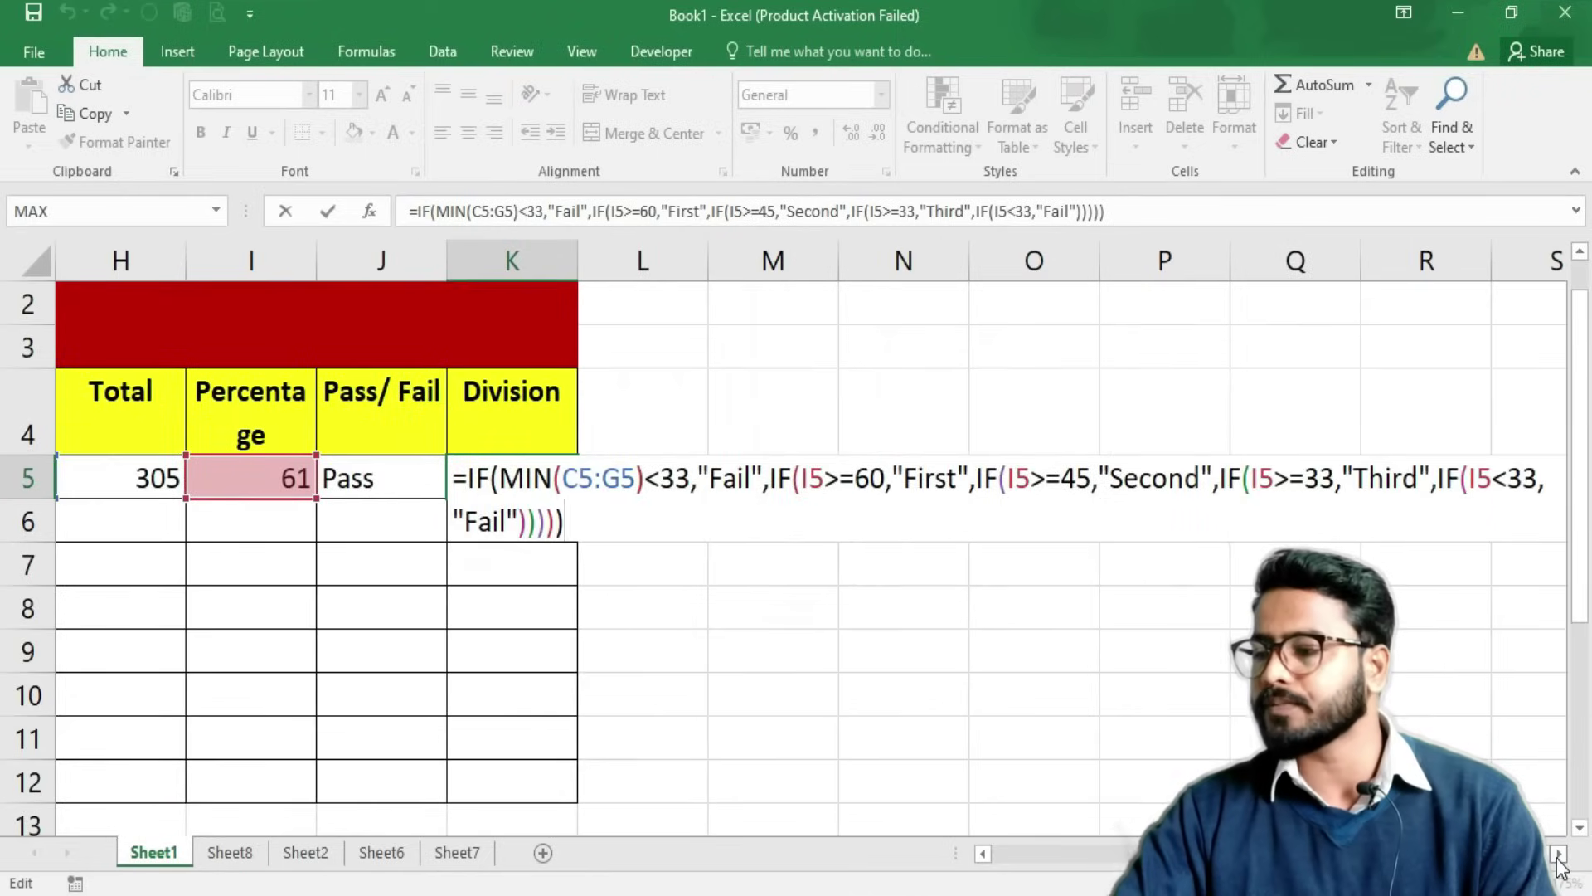
click(1558, 854)
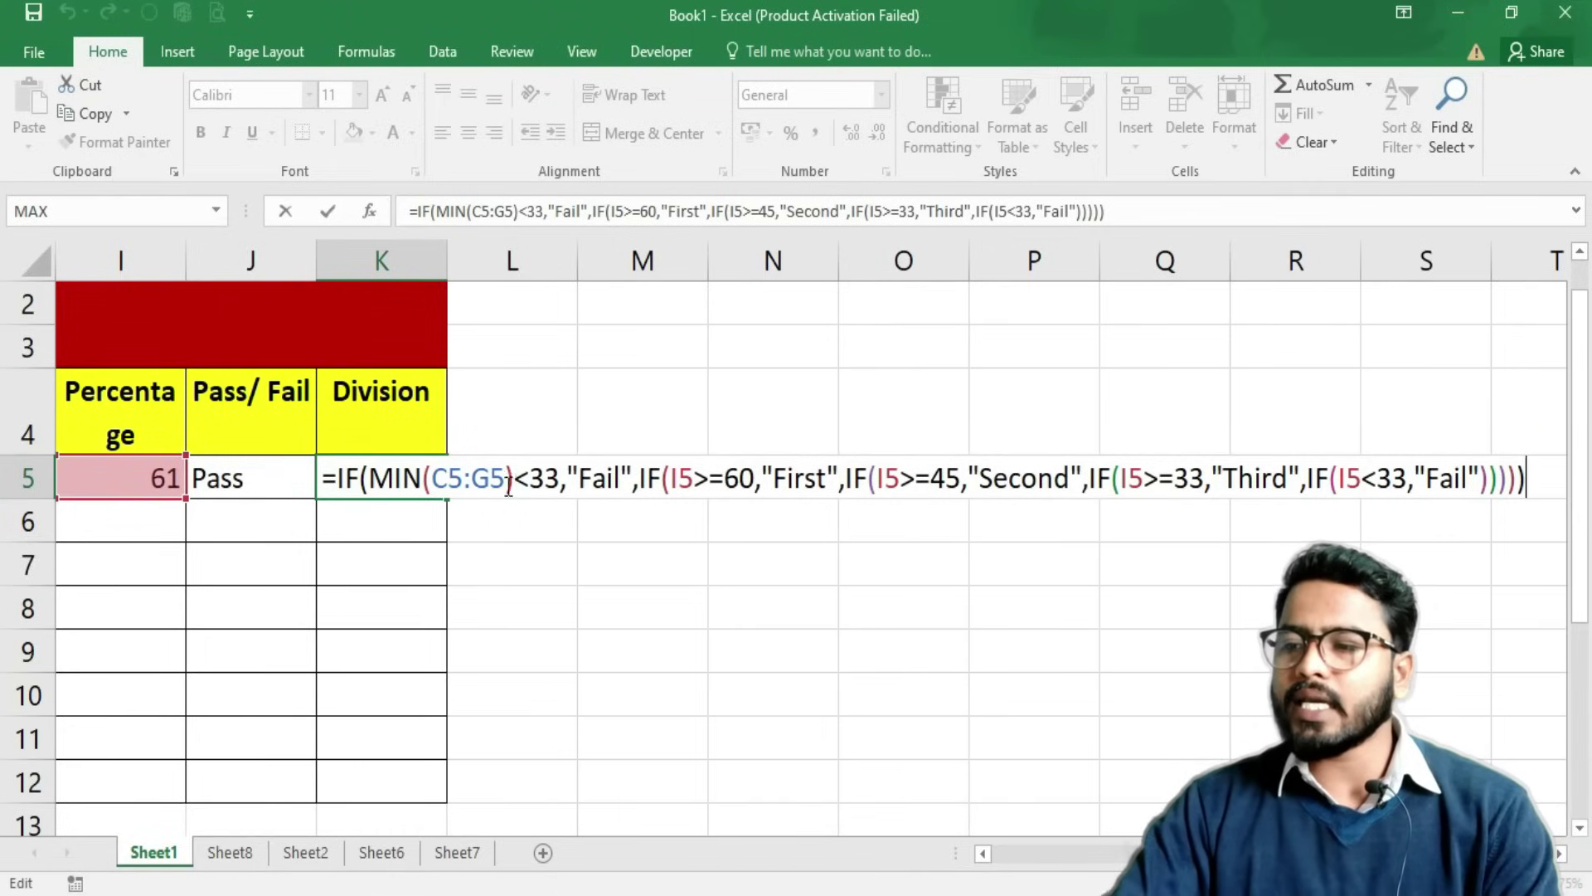
double_click(681, 479)
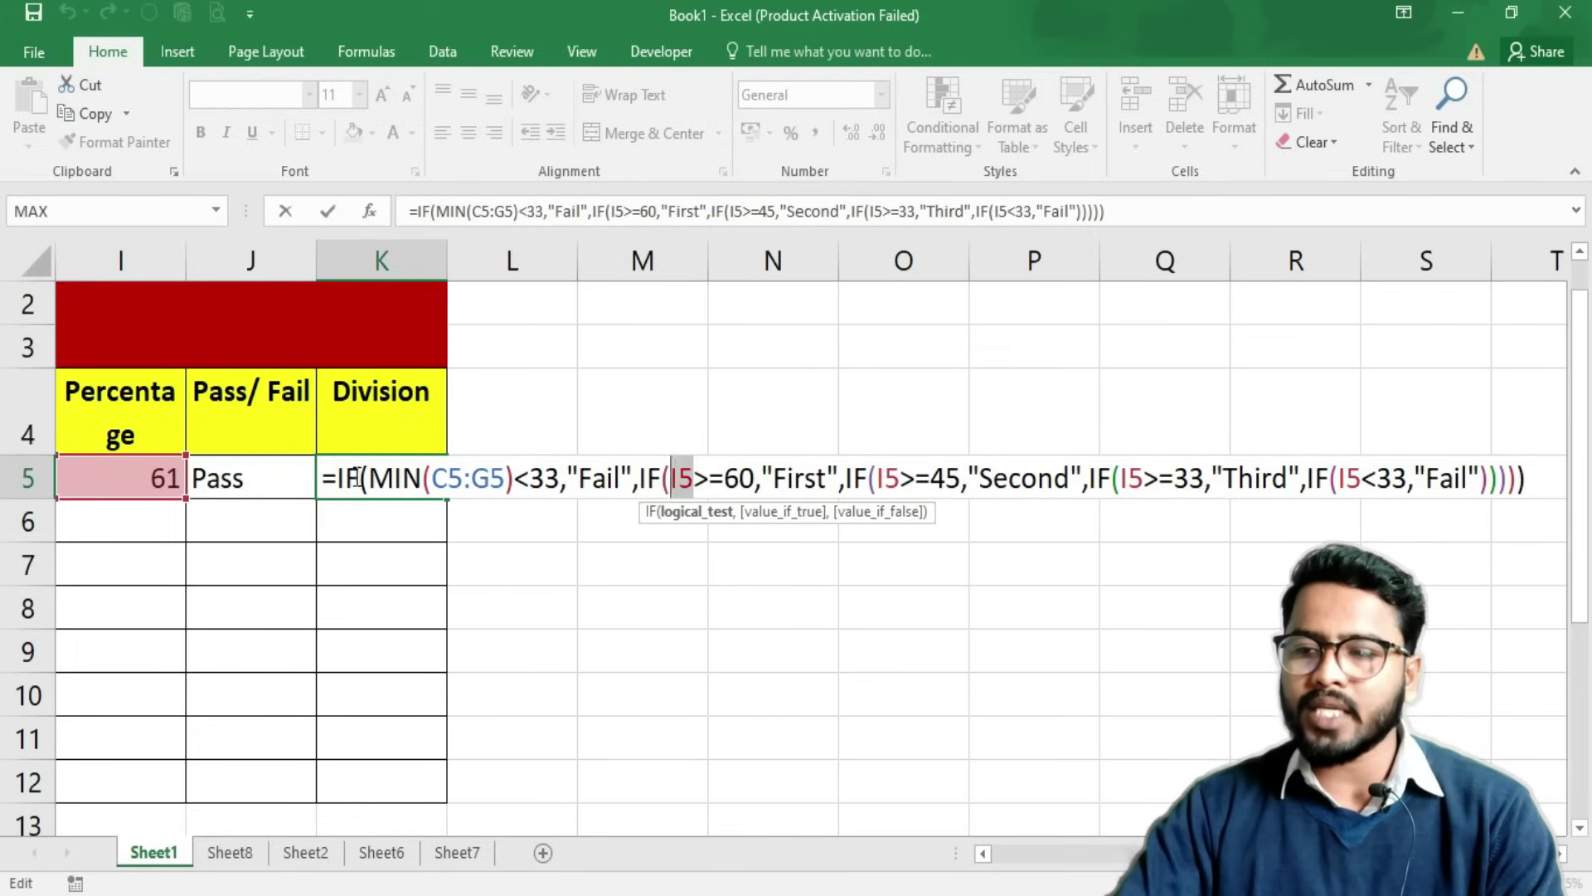
drag(359, 479, 337, 479)
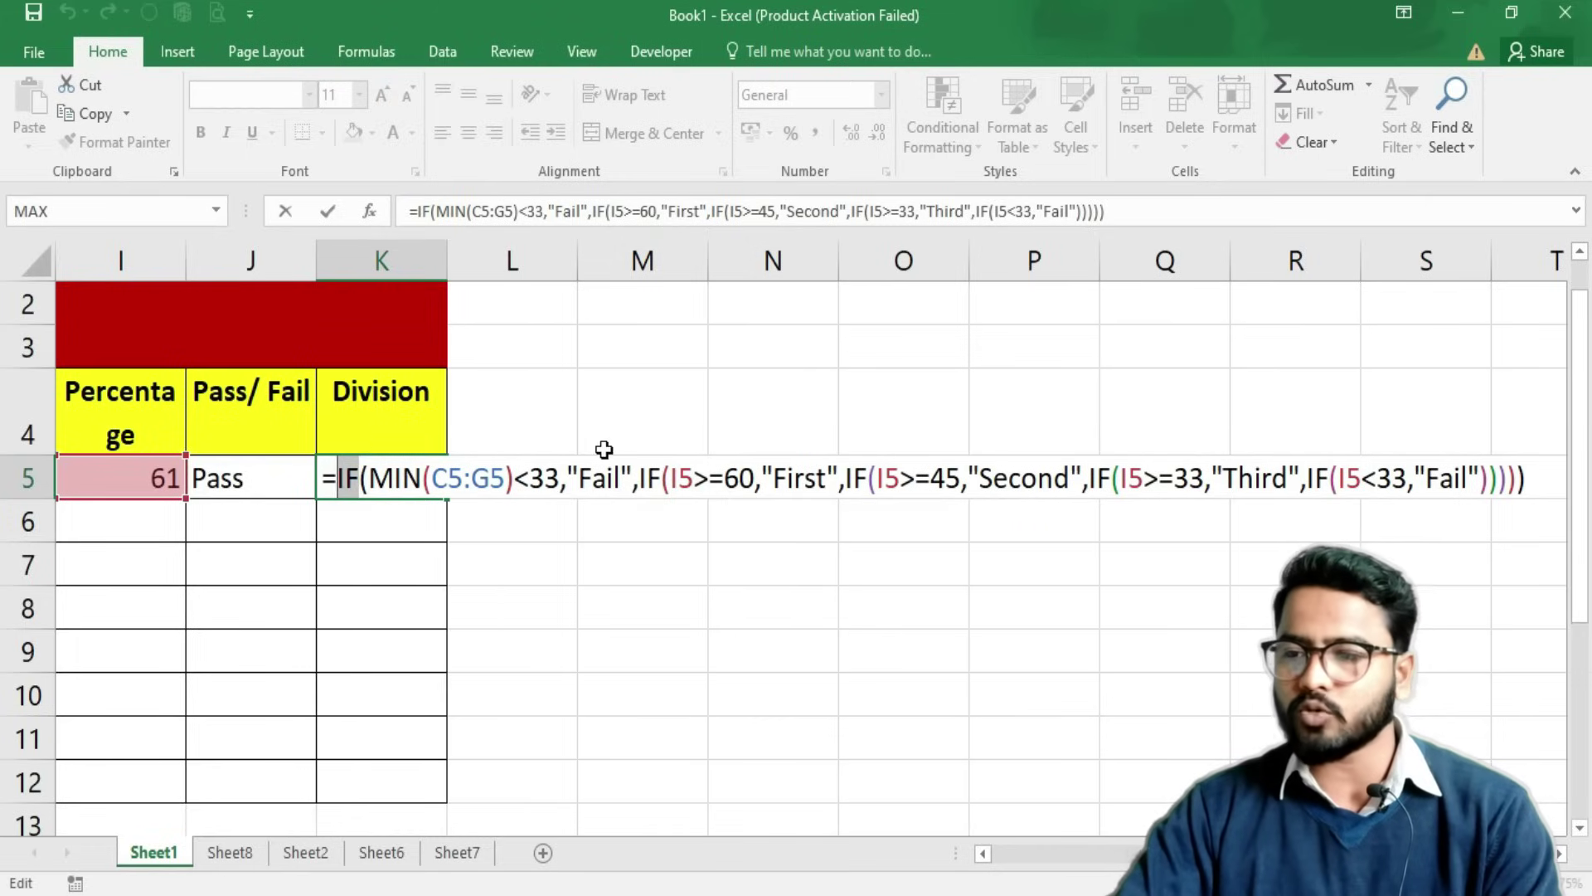
drag(641, 478, 662, 478)
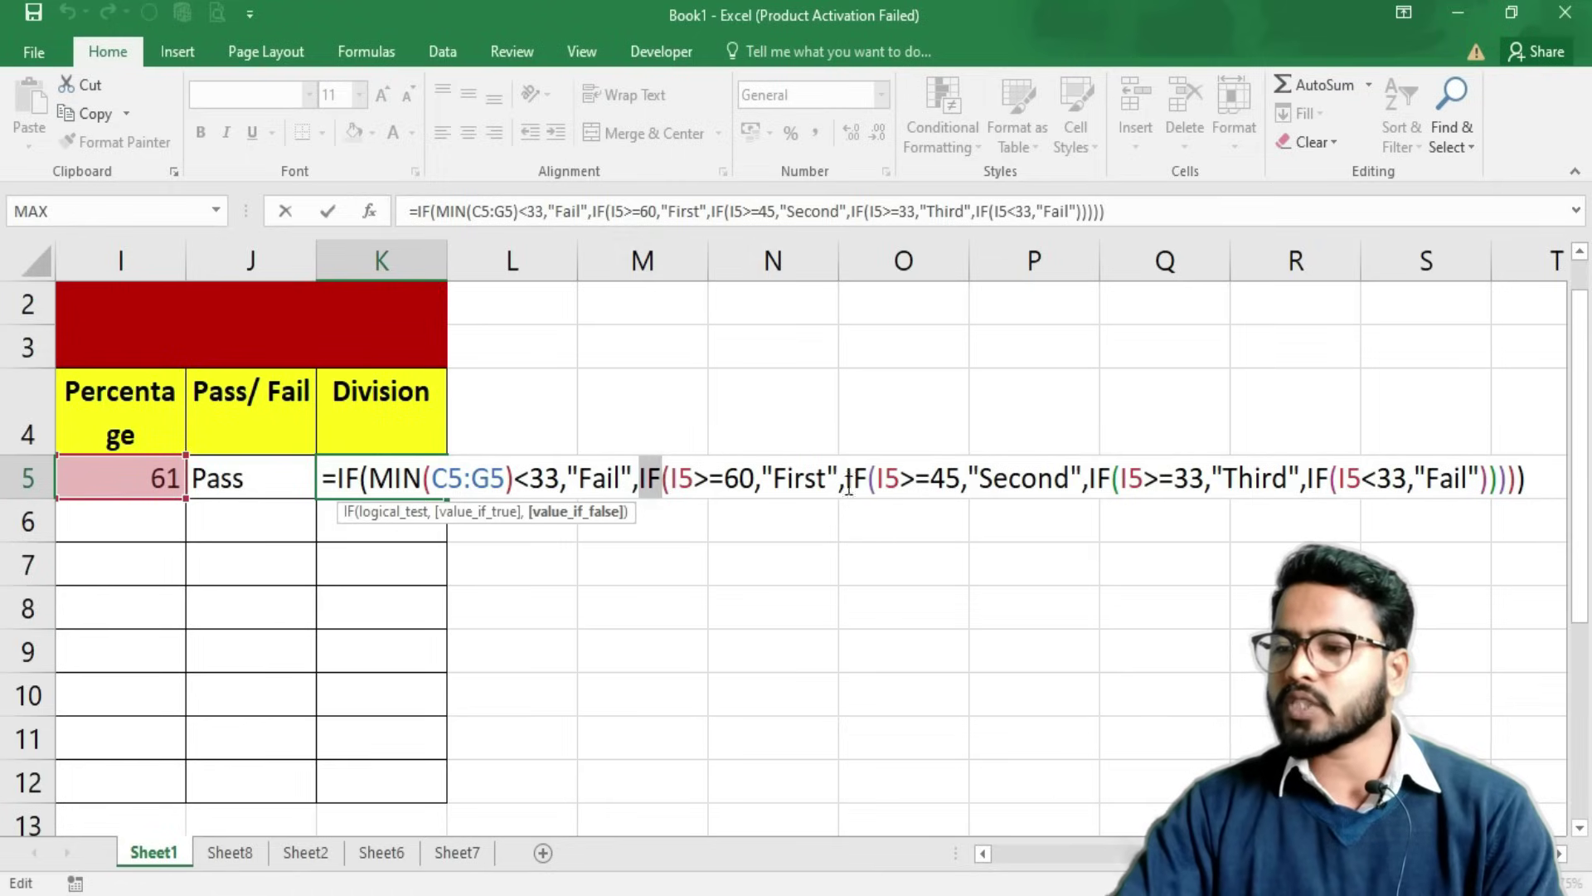
drag(846, 478, 867, 478)
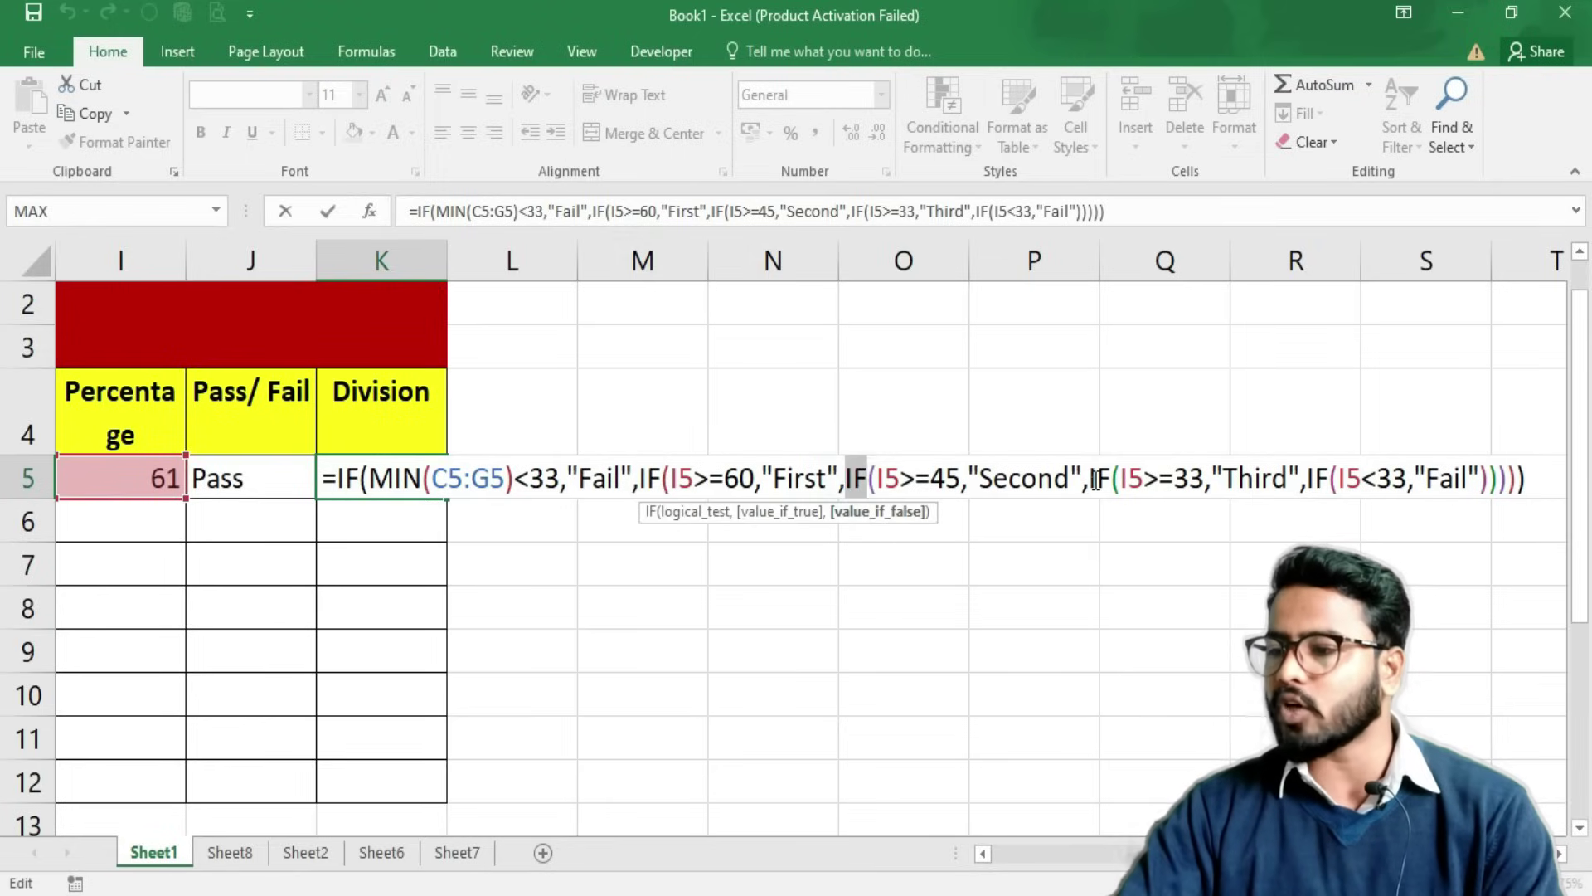
drag(1091, 479, 1111, 478)
key(Return)
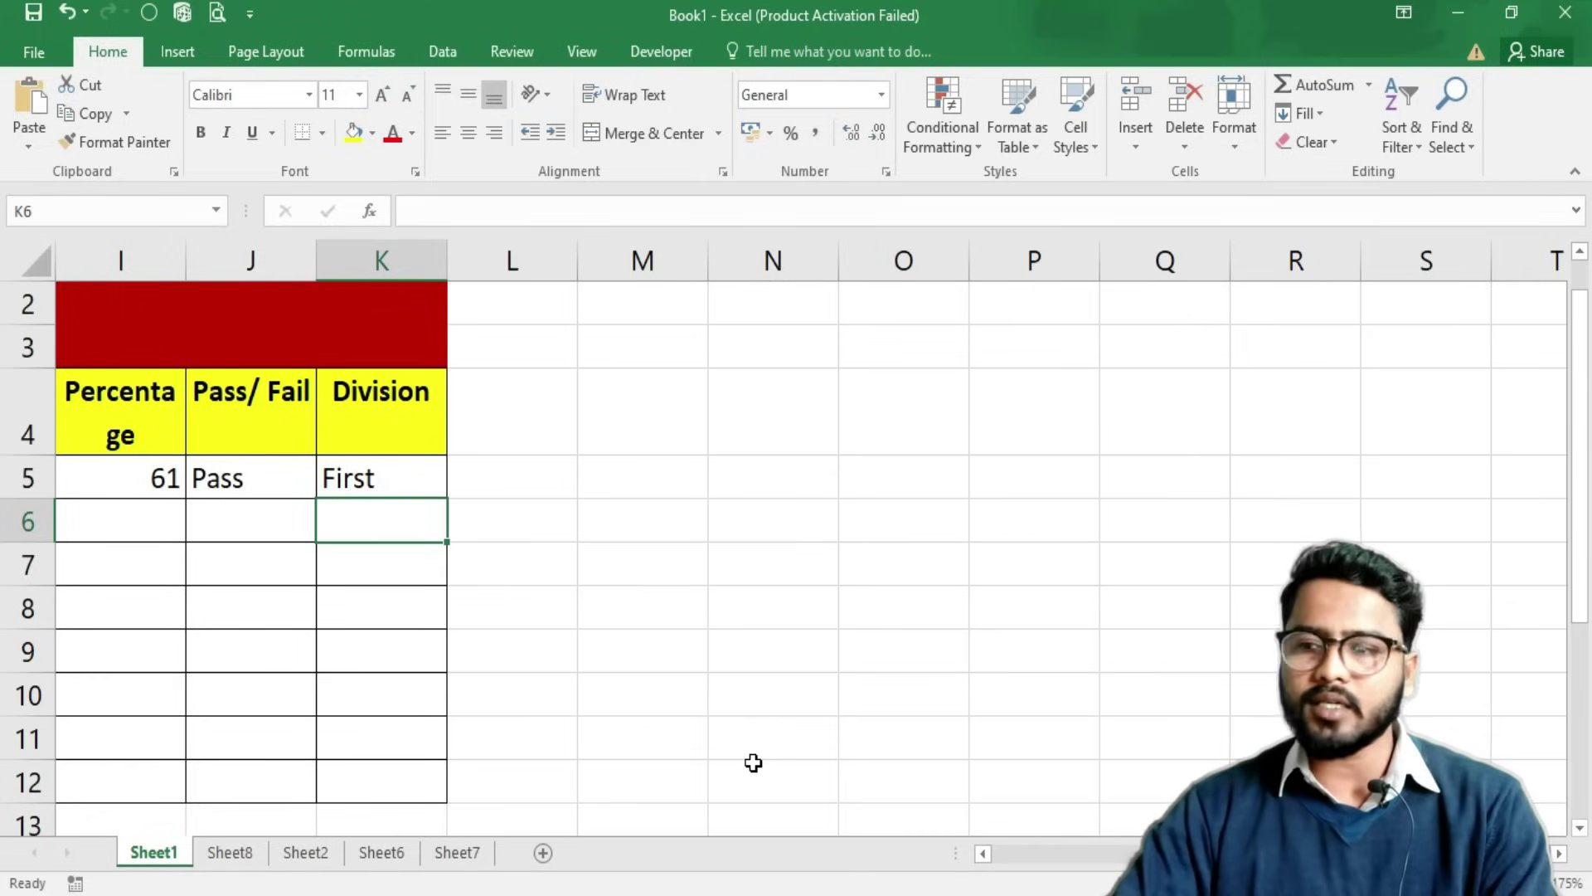
drag(1162, 854, 1117, 866)
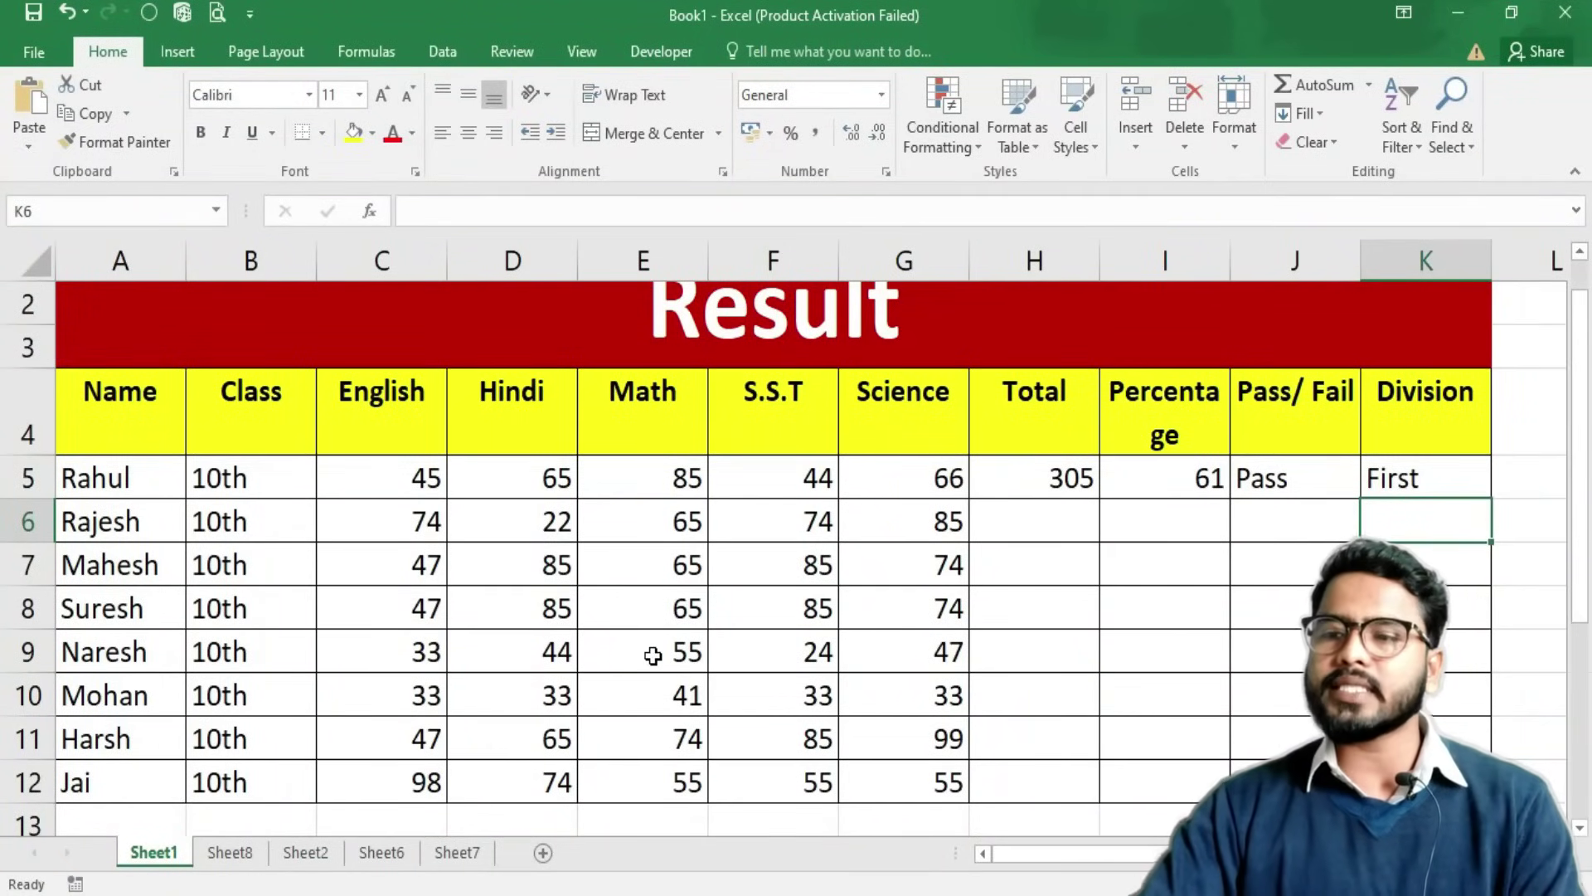
Copy the Total, Percentage, Pass/Fail and Division formulas from H5:K5 down to row 12.
drag(404, 478, 878, 772)
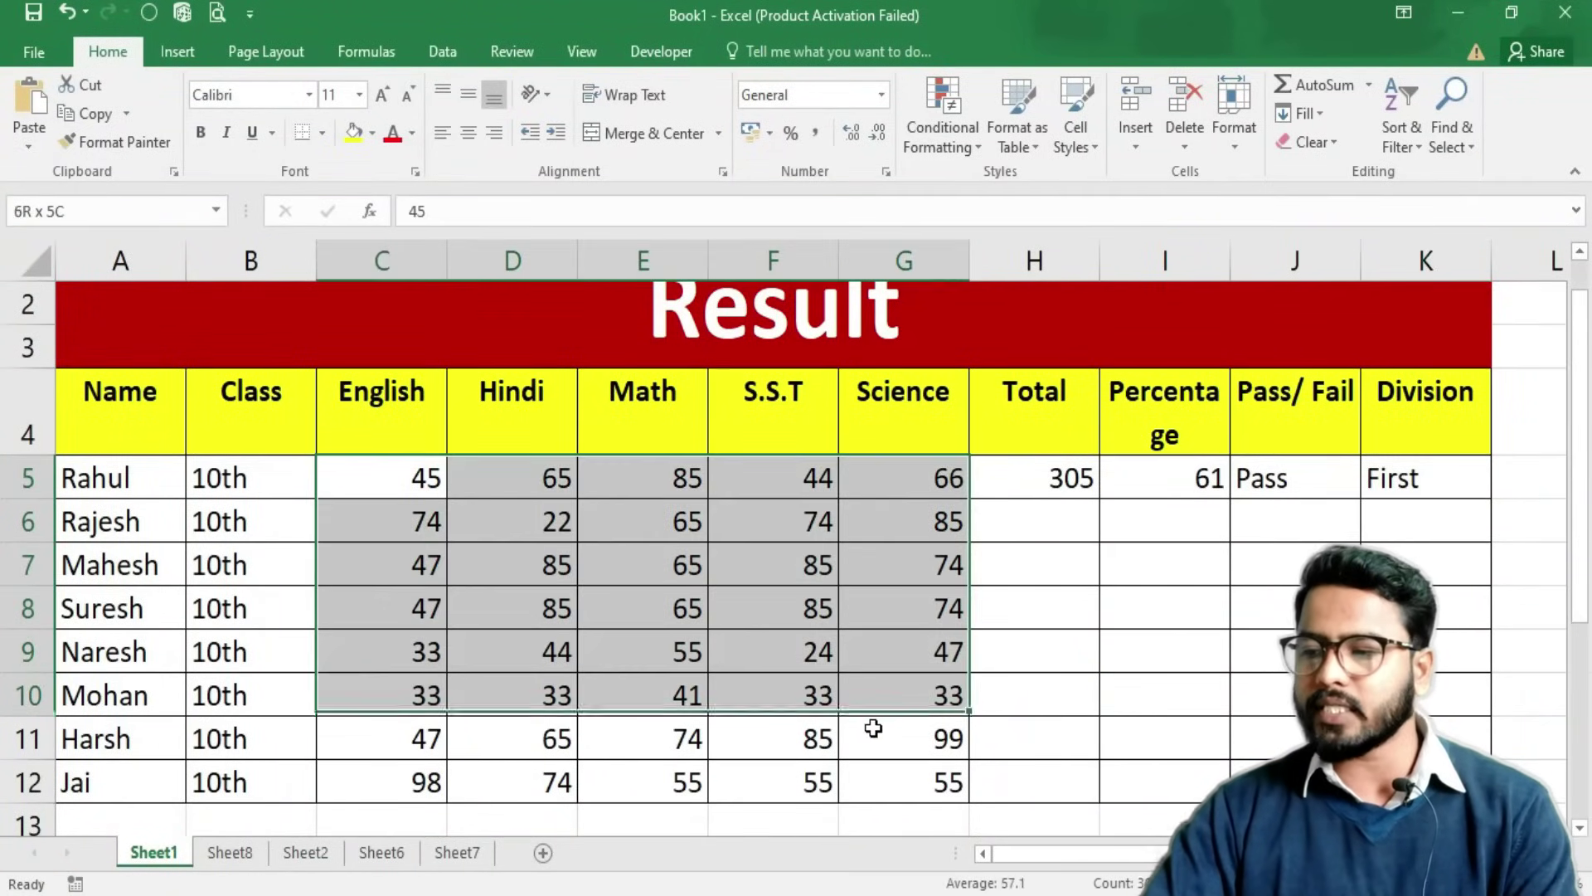
click(1078, 493)
double_click(1099, 499)
click(1211, 493)
double_click(1229, 500)
click(1294, 478)
double_click(1363, 501)
click(1431, 478)
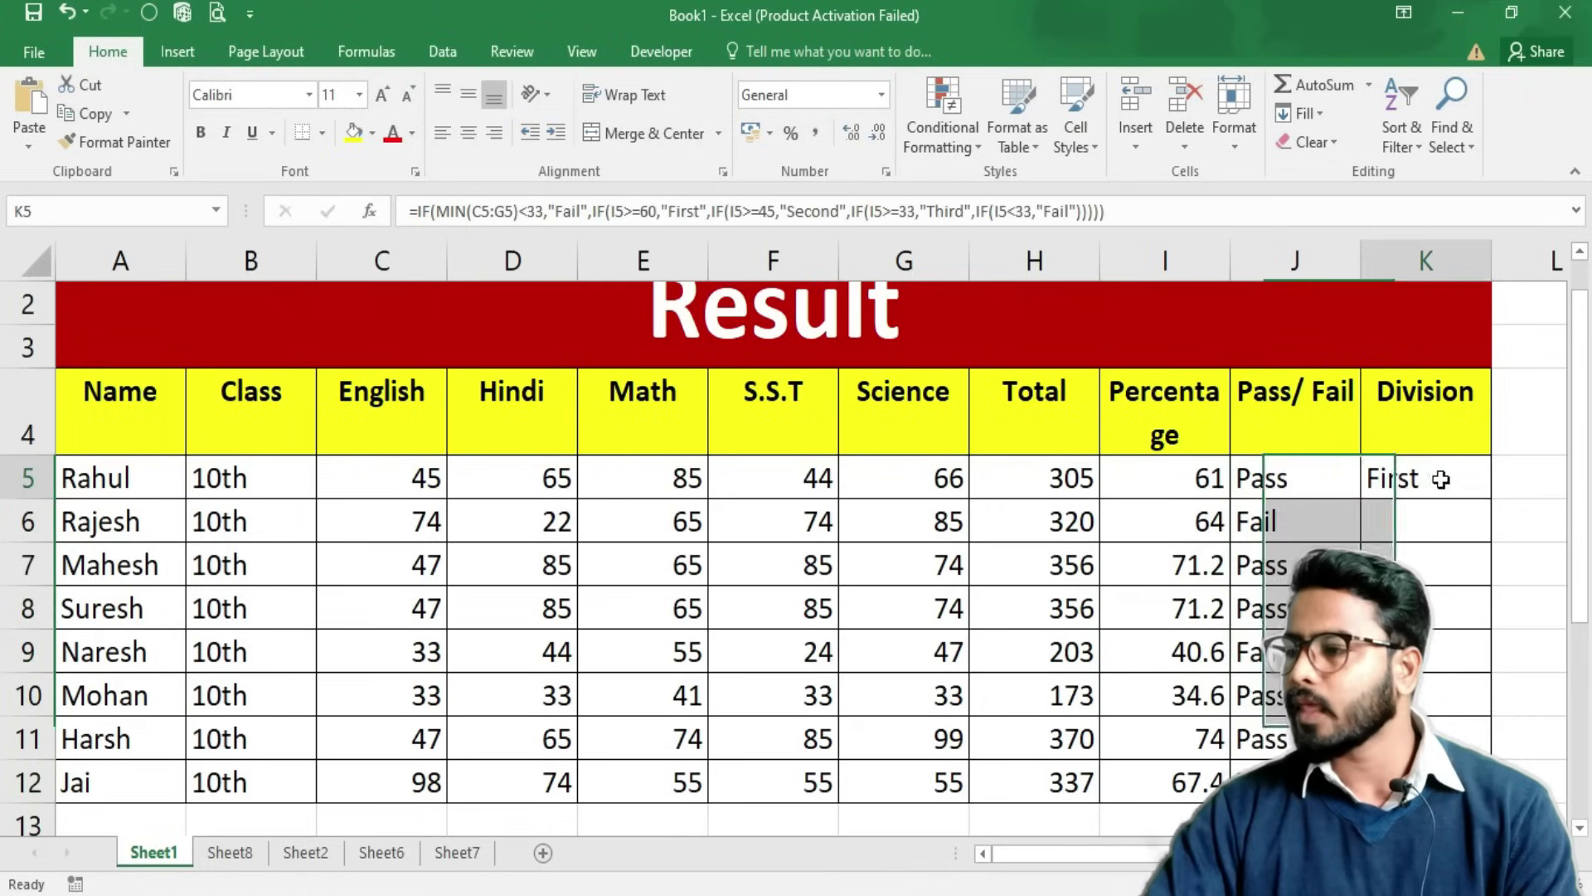
double_click(1491, 500)
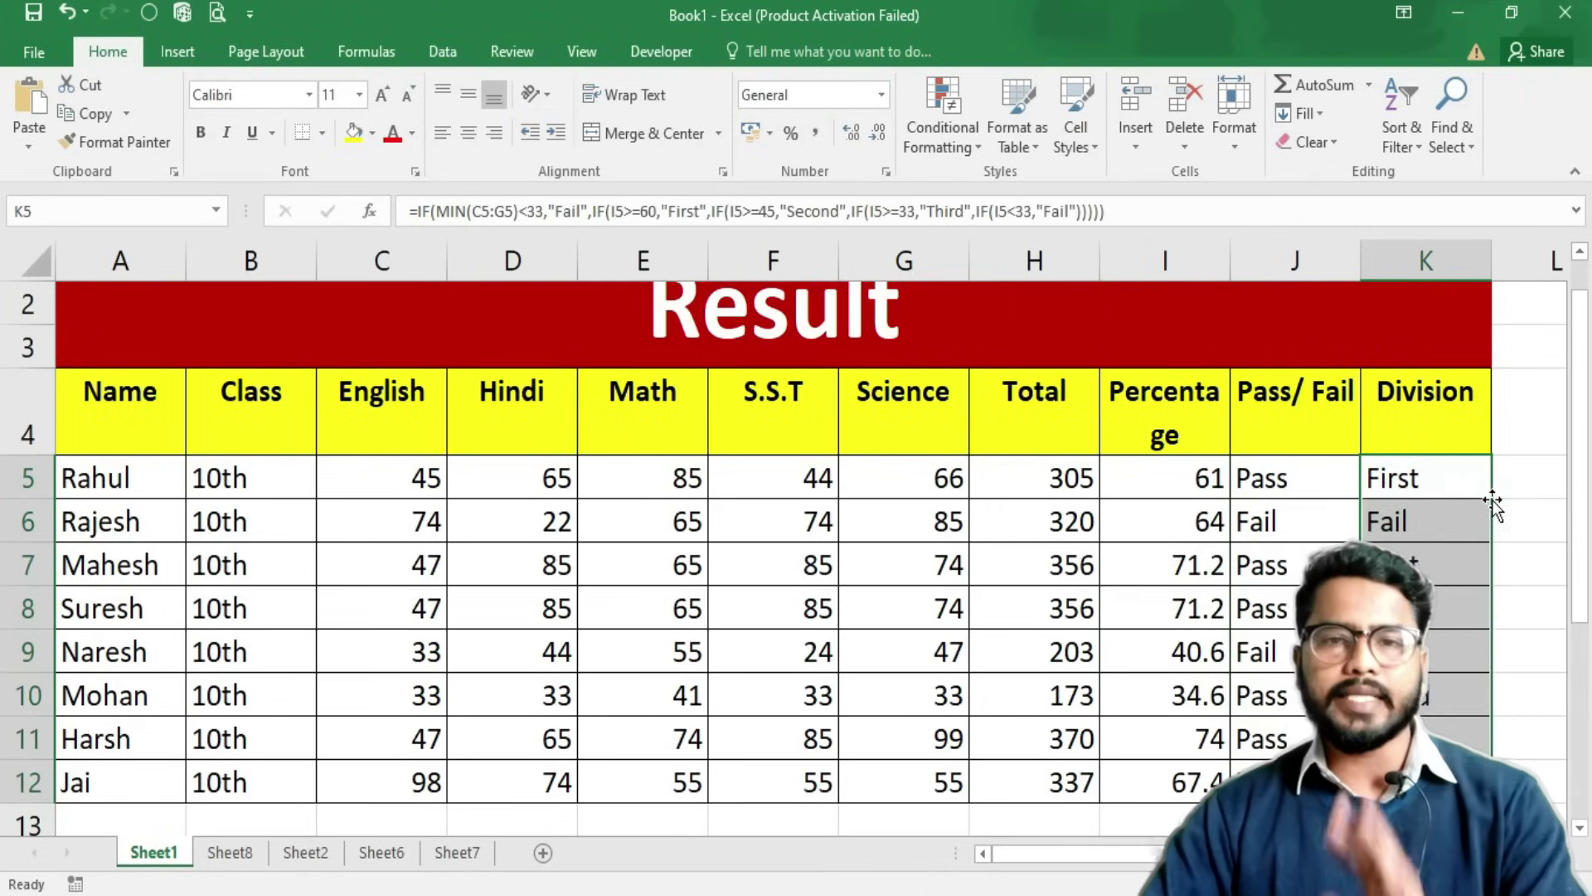
mouse_move(369, 478)
mouse_down()
mouse_move(852, 714)
mouse_move(856, 782)
mouse_up()
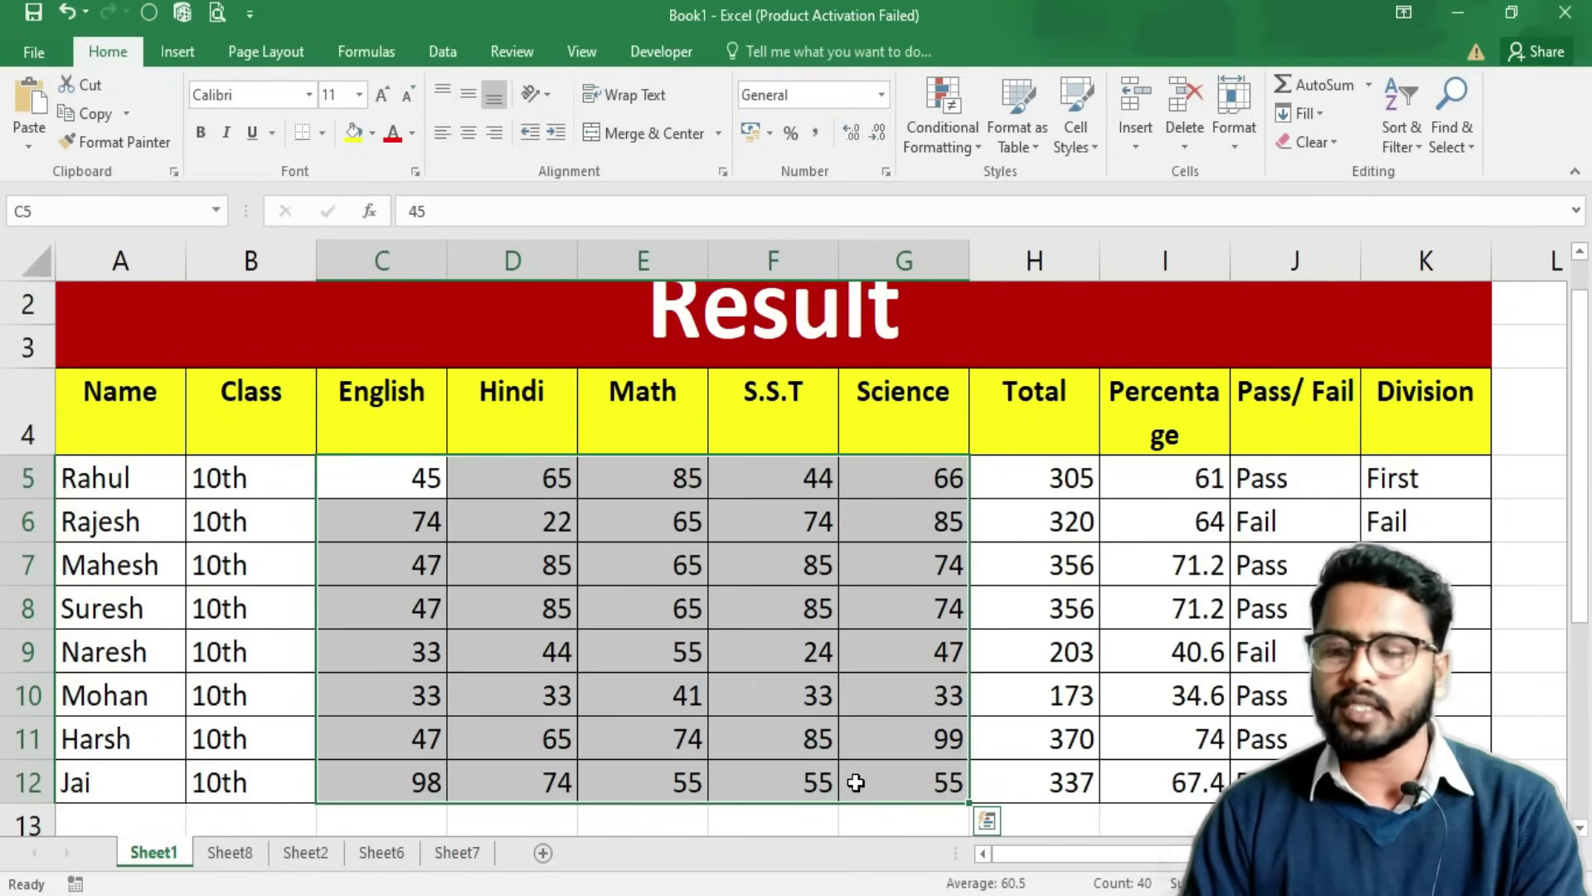
Add a Less Than 33 rule to C5:G12 with Light Red Fill and Dark Red Text.
click(977, 128)
mouse_move(1018, 185)
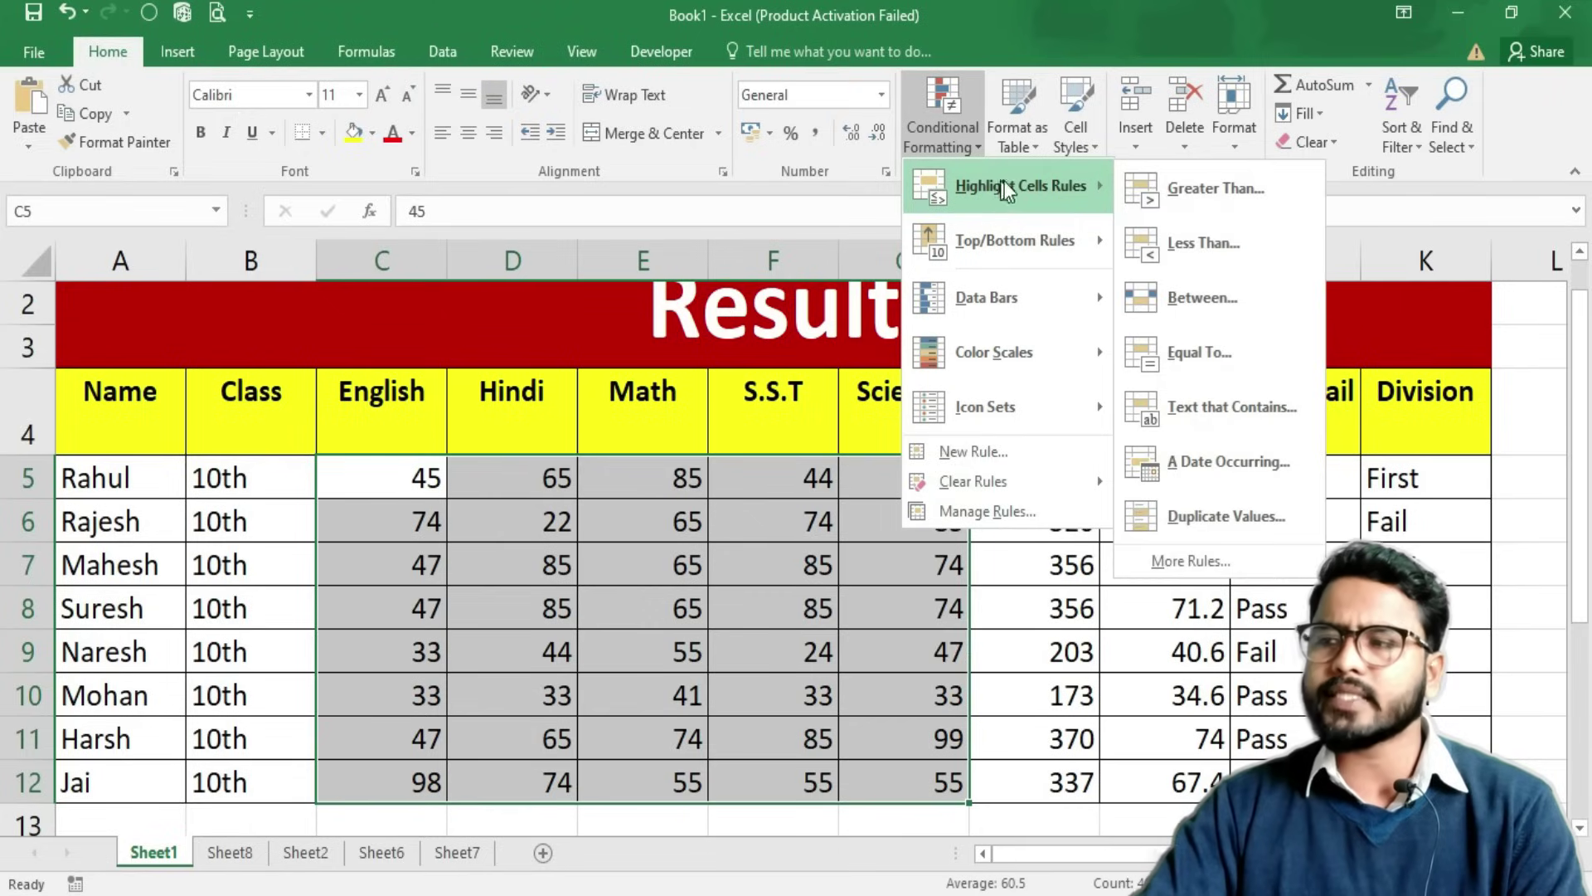
click(1186, 238)
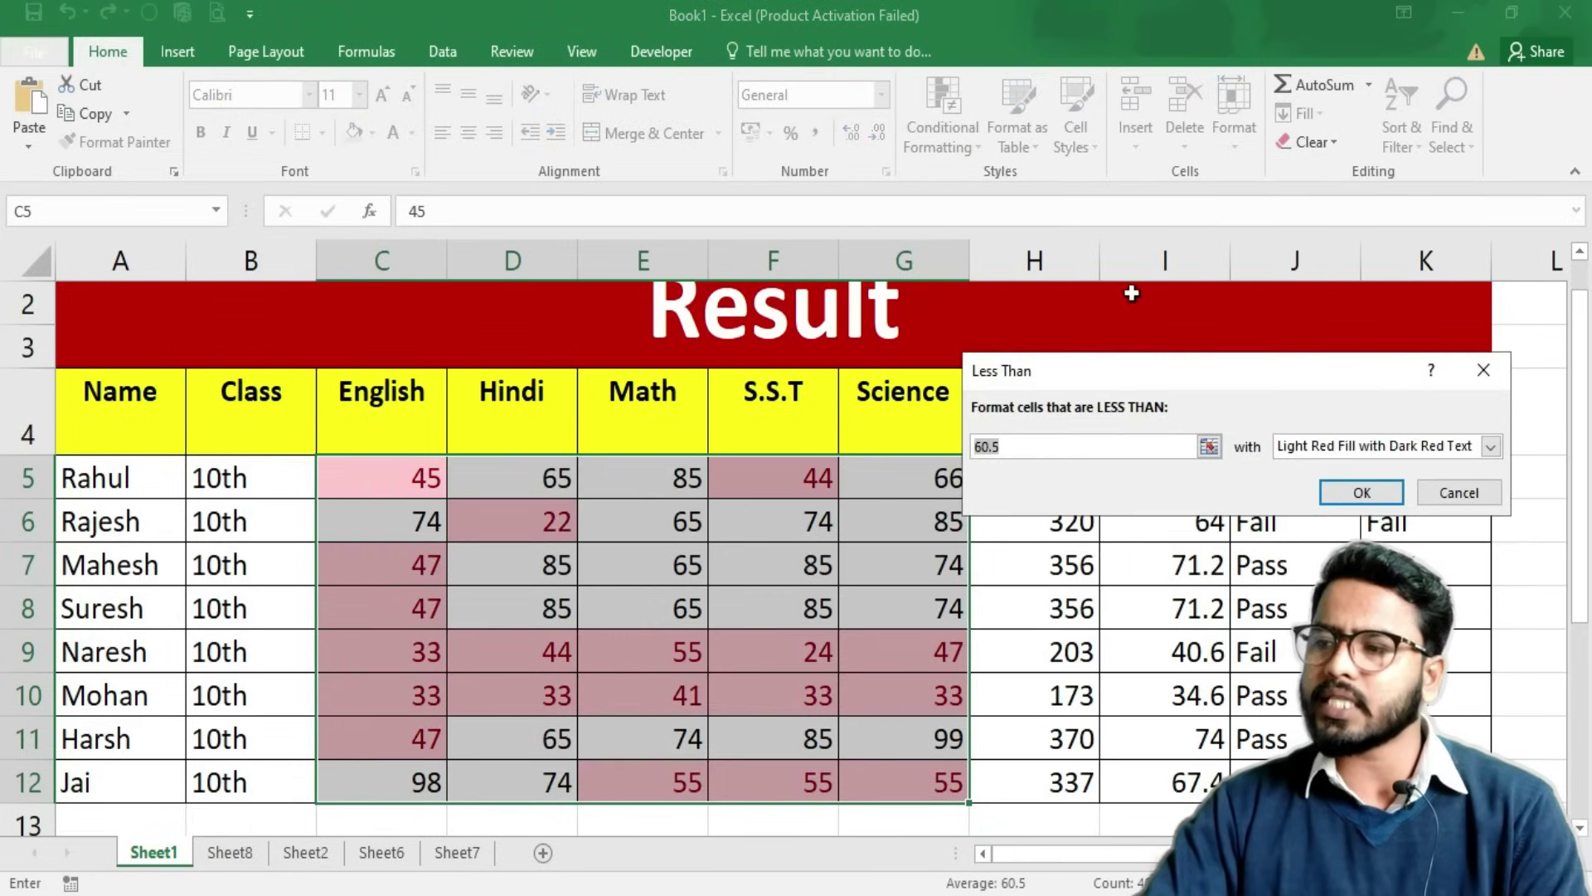
drag(1108, 368, 1145, 256)
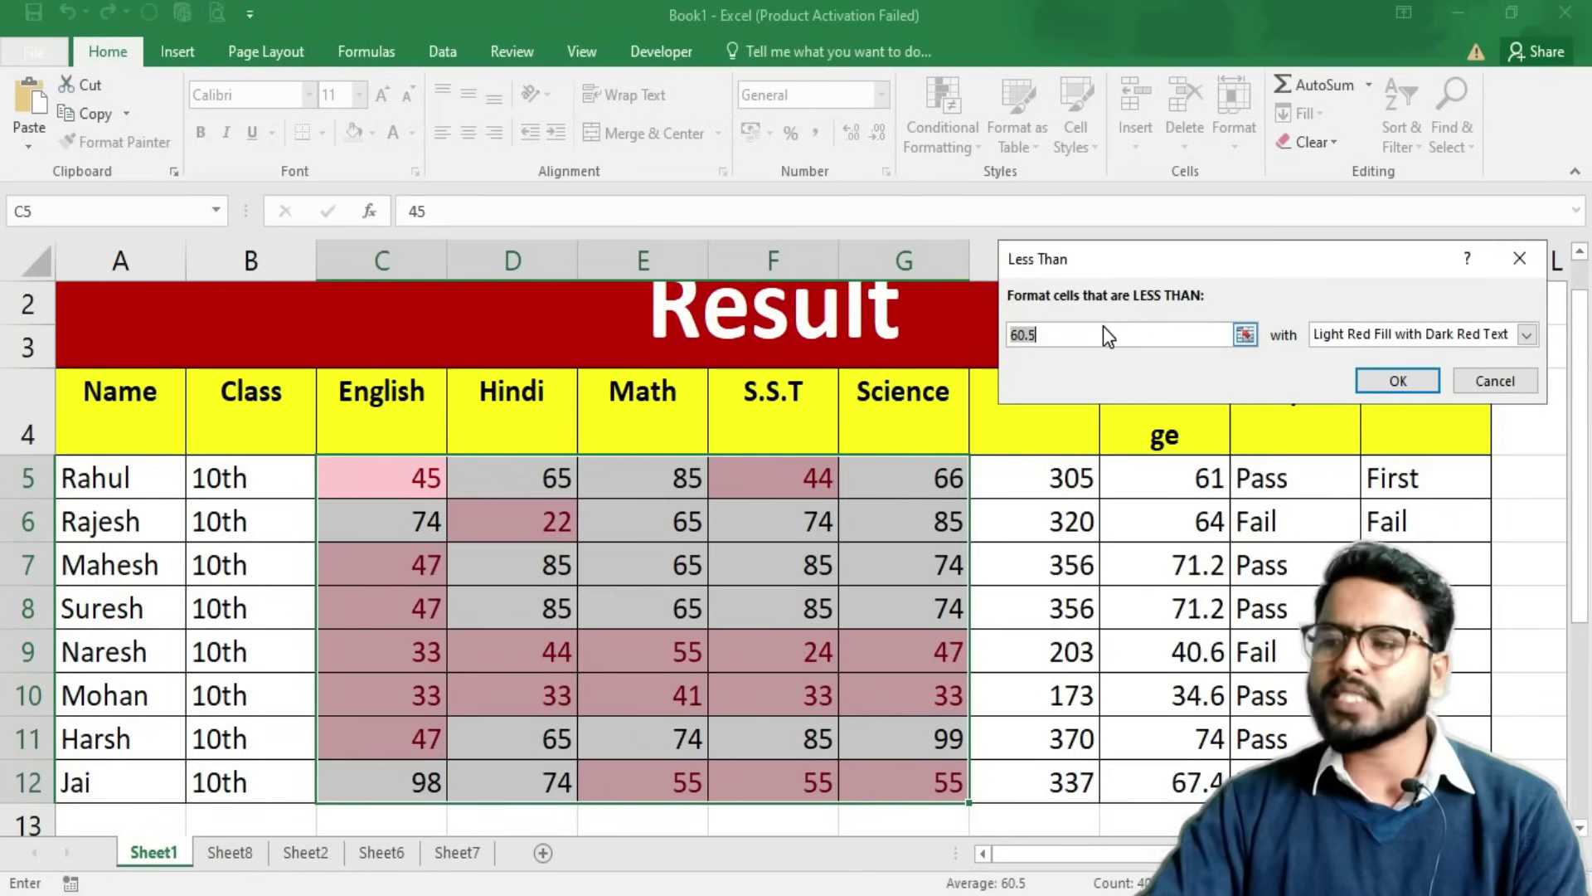
text(33)
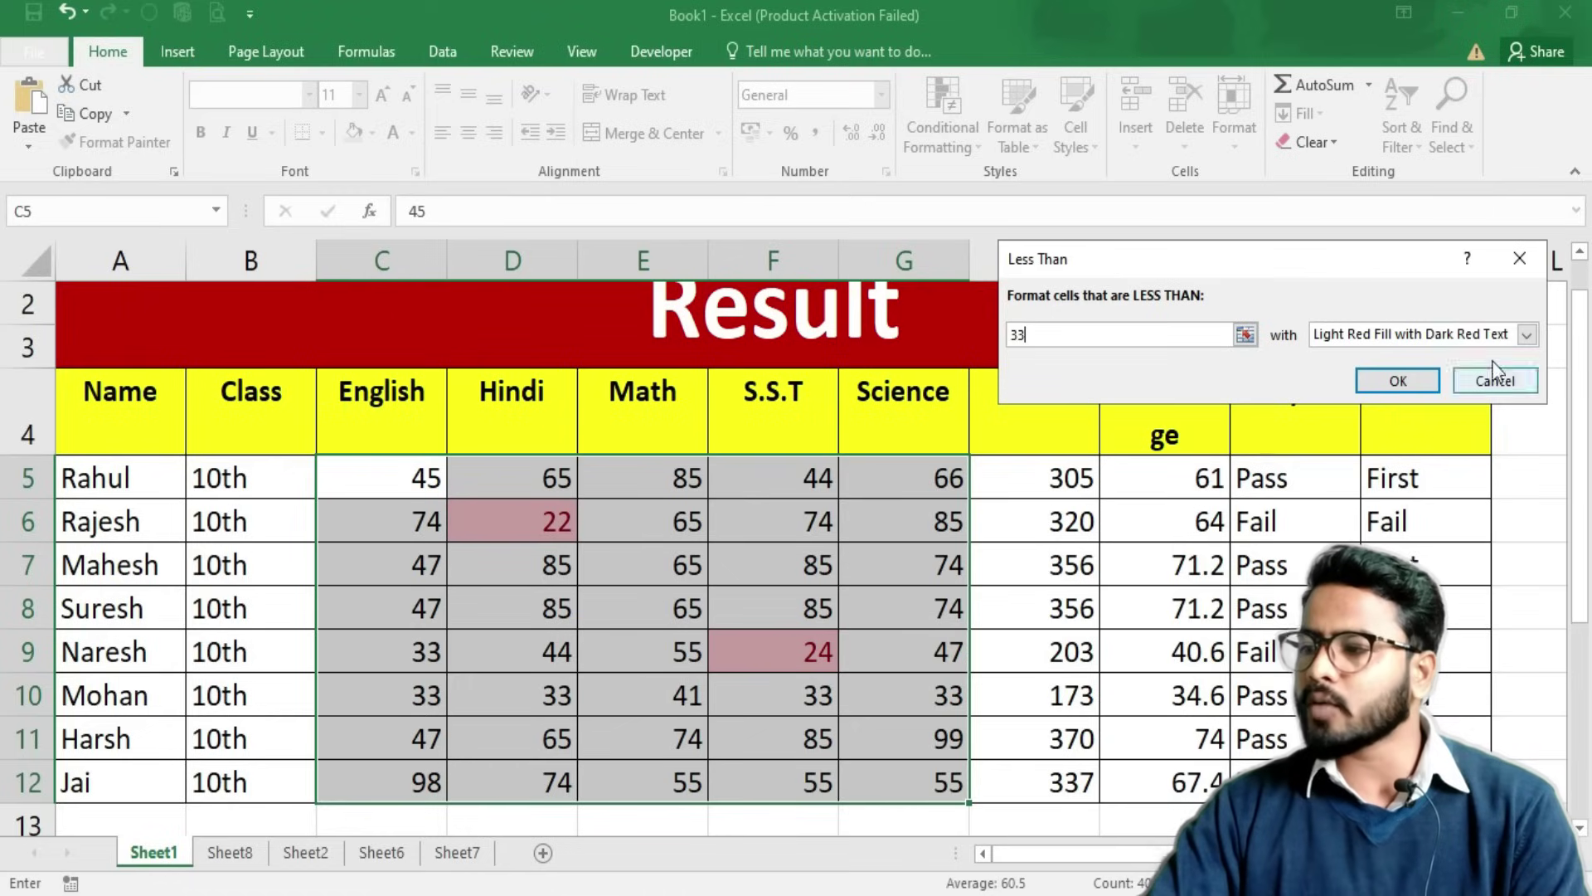
click(1526, 335)
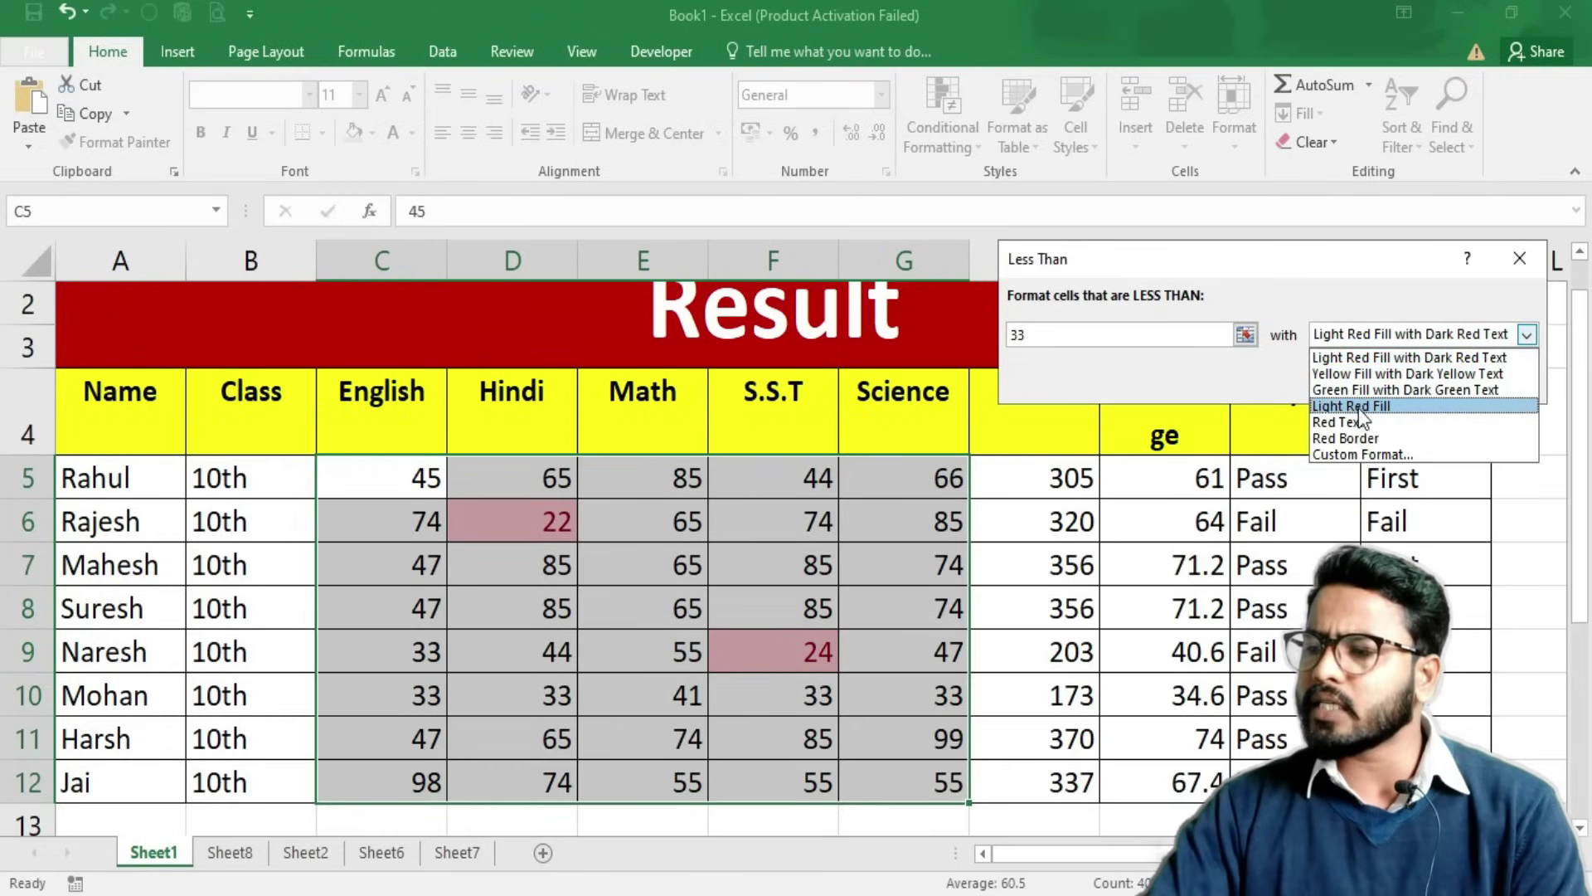
click(1222, 384)
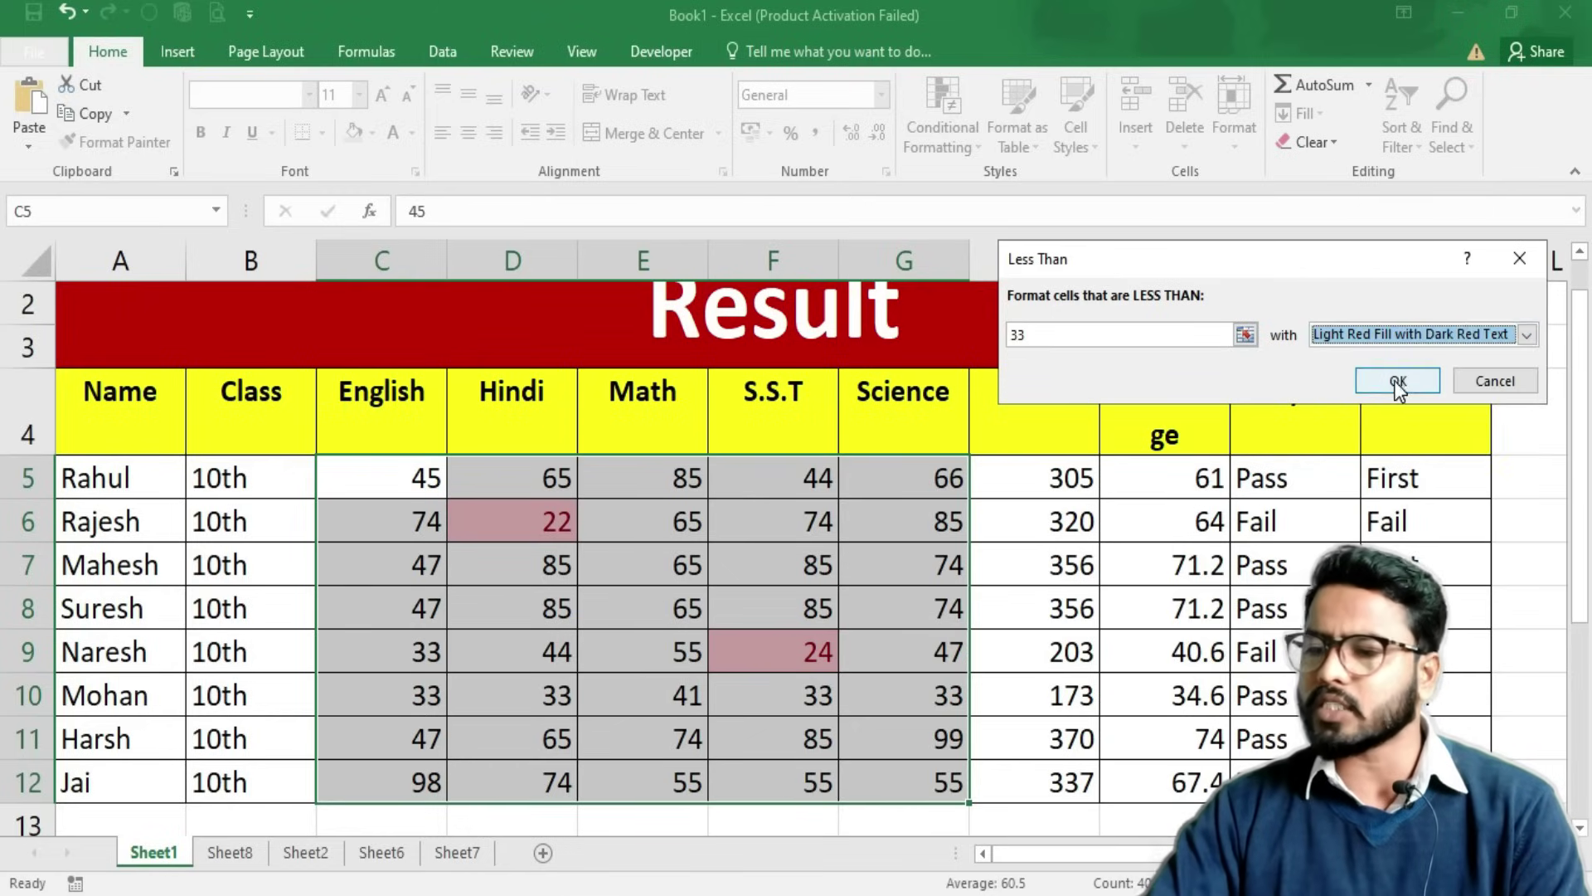
click(1396, 378)
click(958, 715)
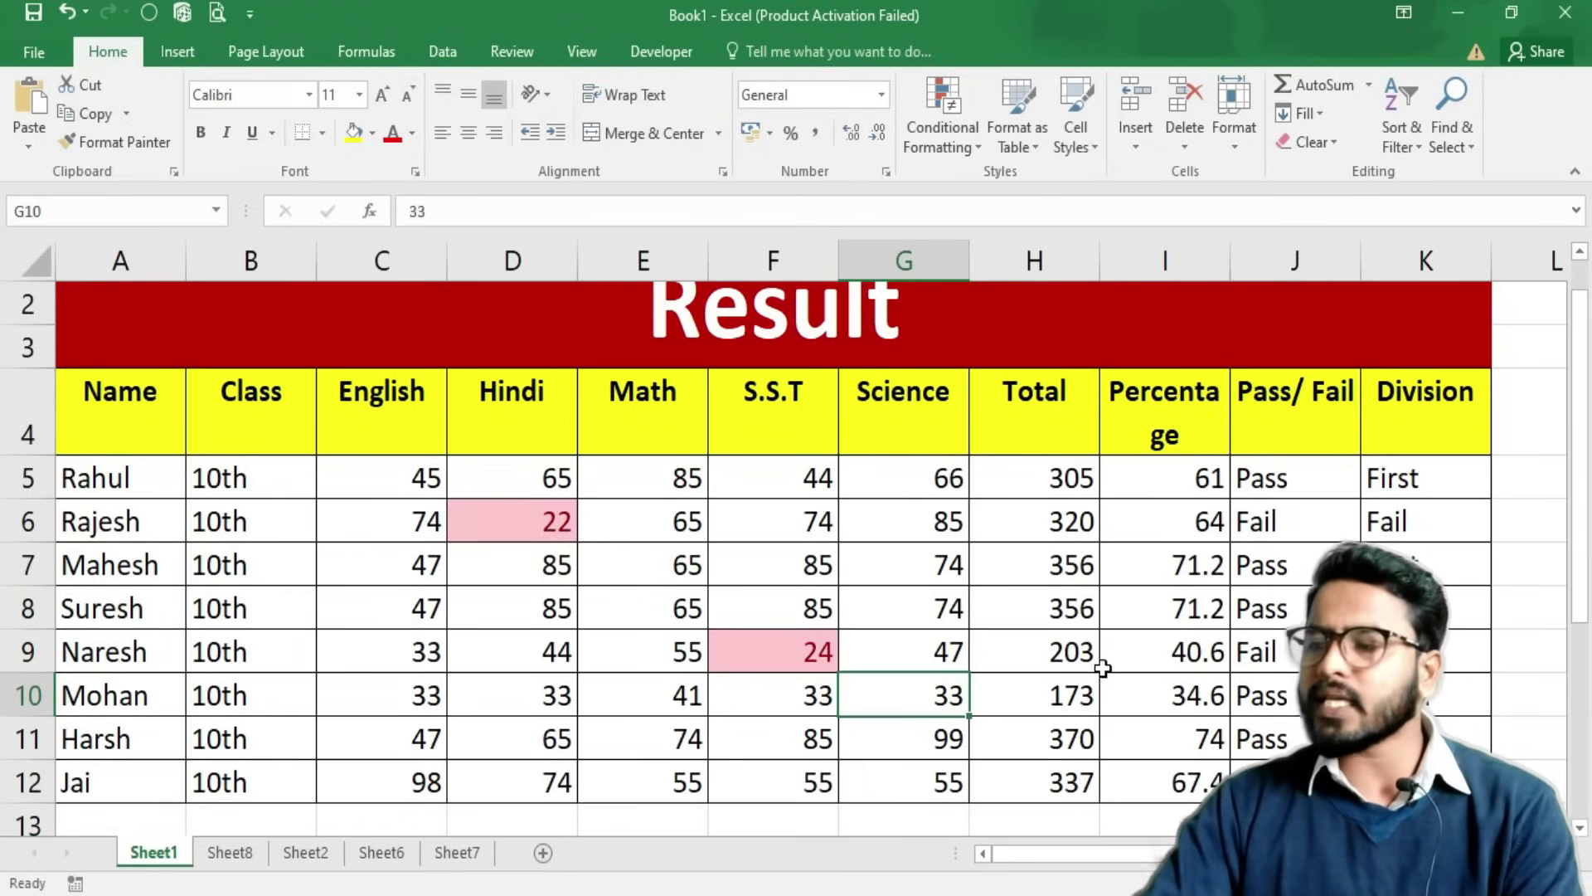
Highlight cells in J5:J12 containing 'Fail' with Light Red Fill and Dark Red Text.
drag(1261, 480, 1269, 782)
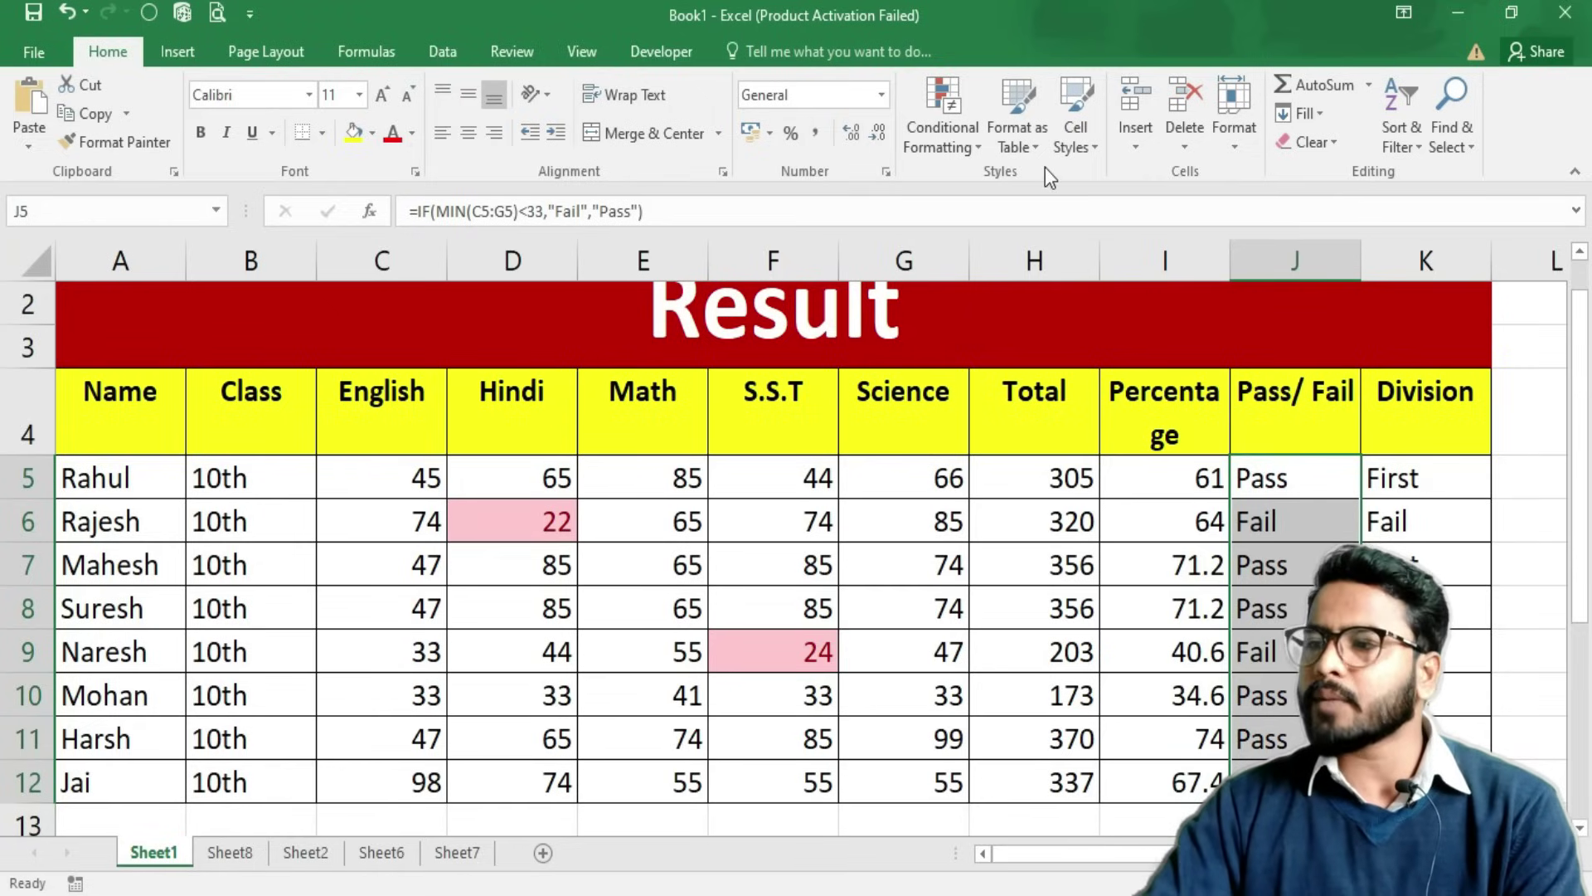
click(931, 136)
mouse_move(1013, 184)
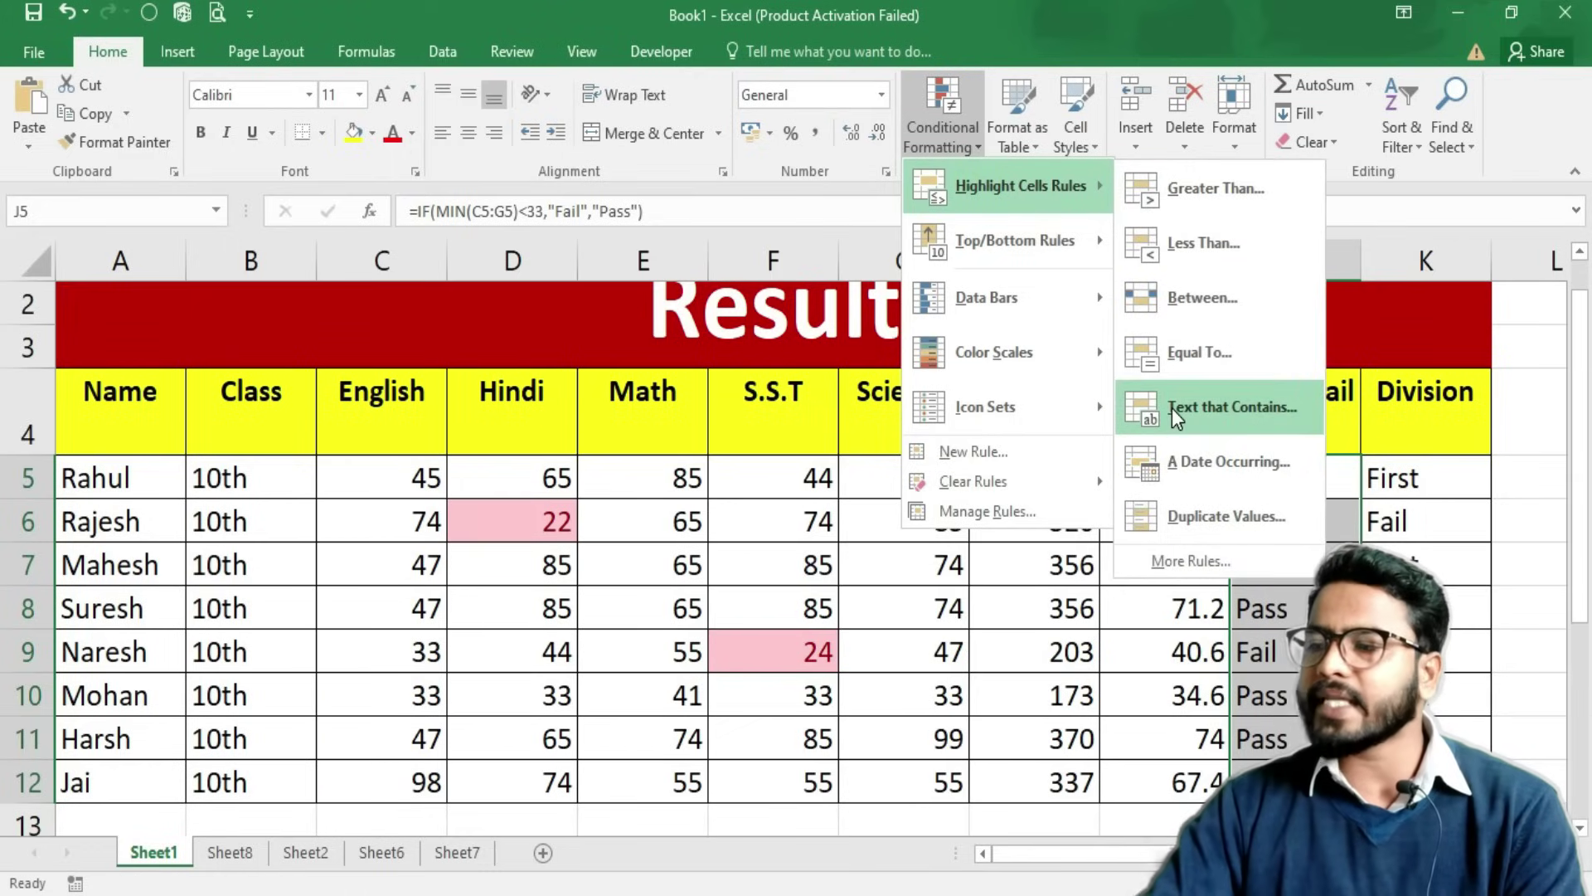
click(1233, 407)
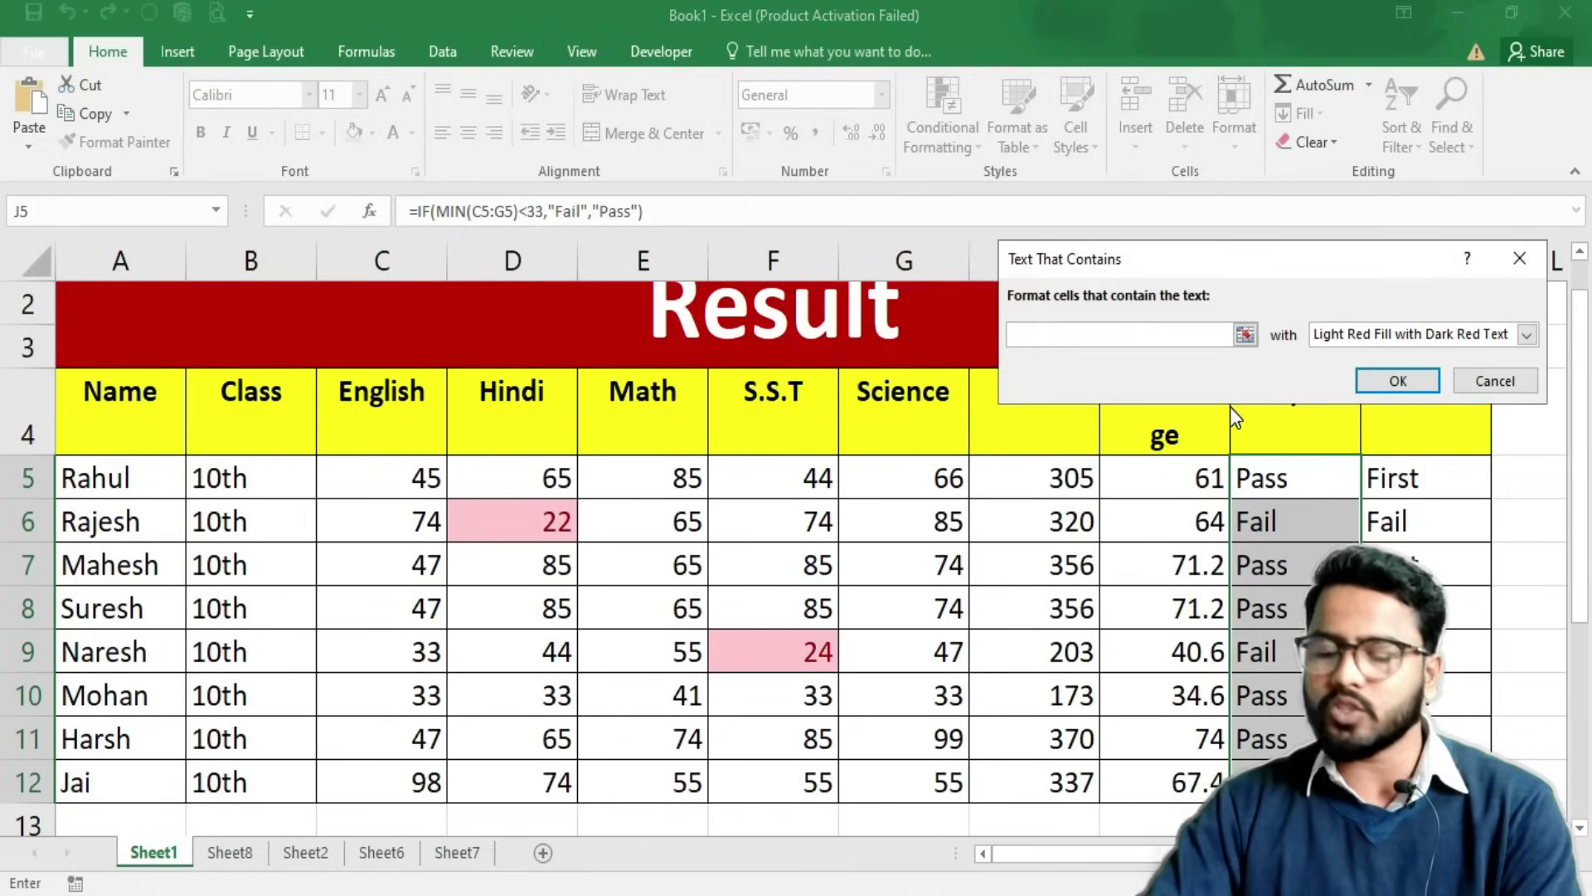
text(Fail)
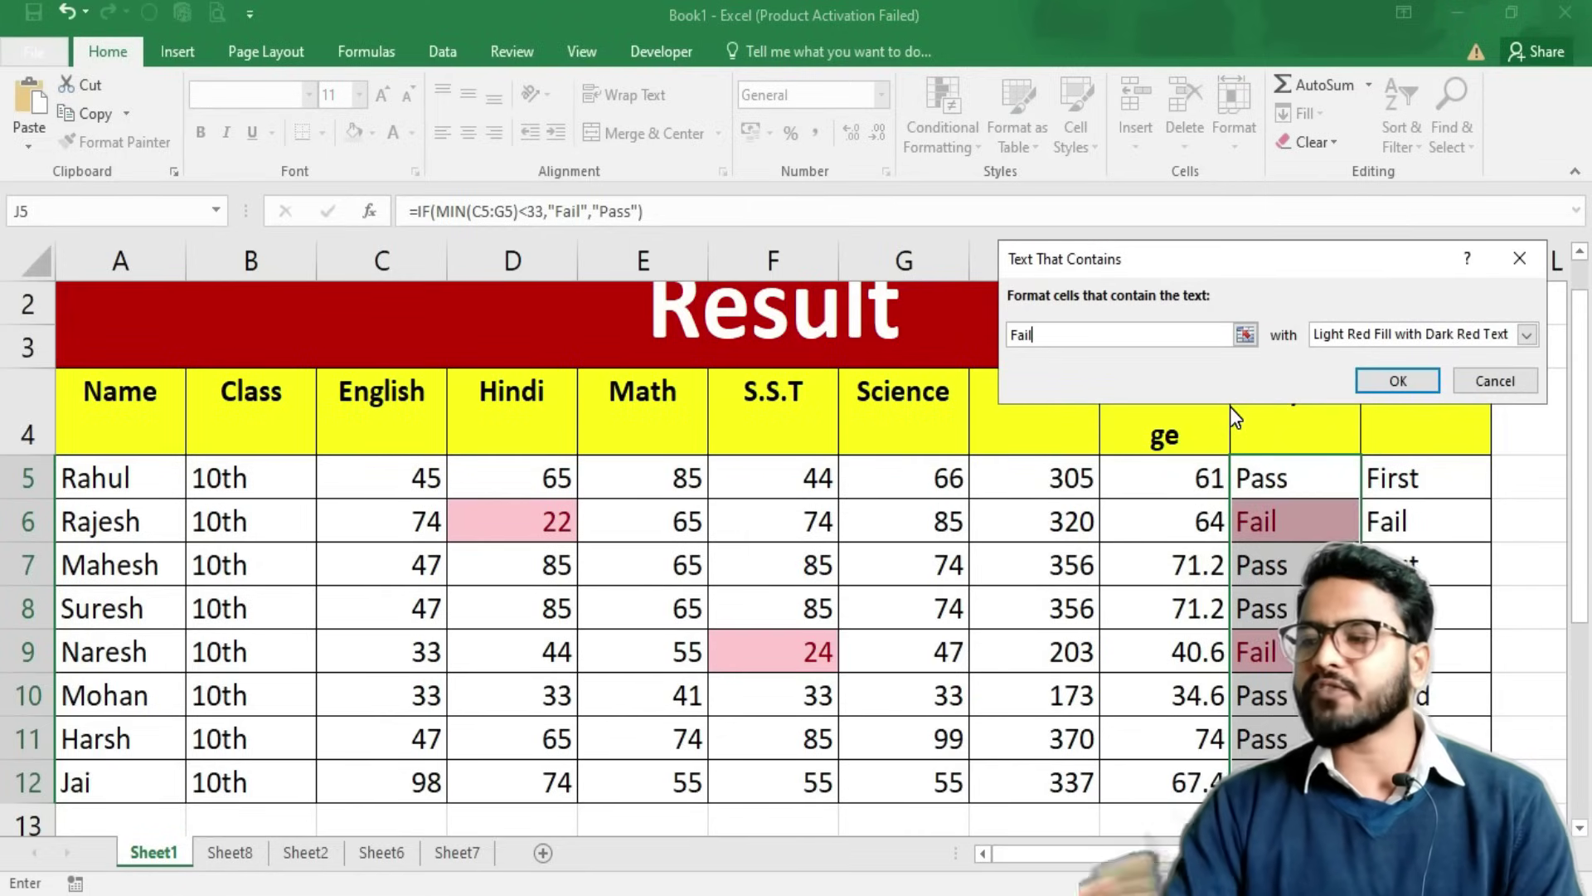
click(1393, 380)
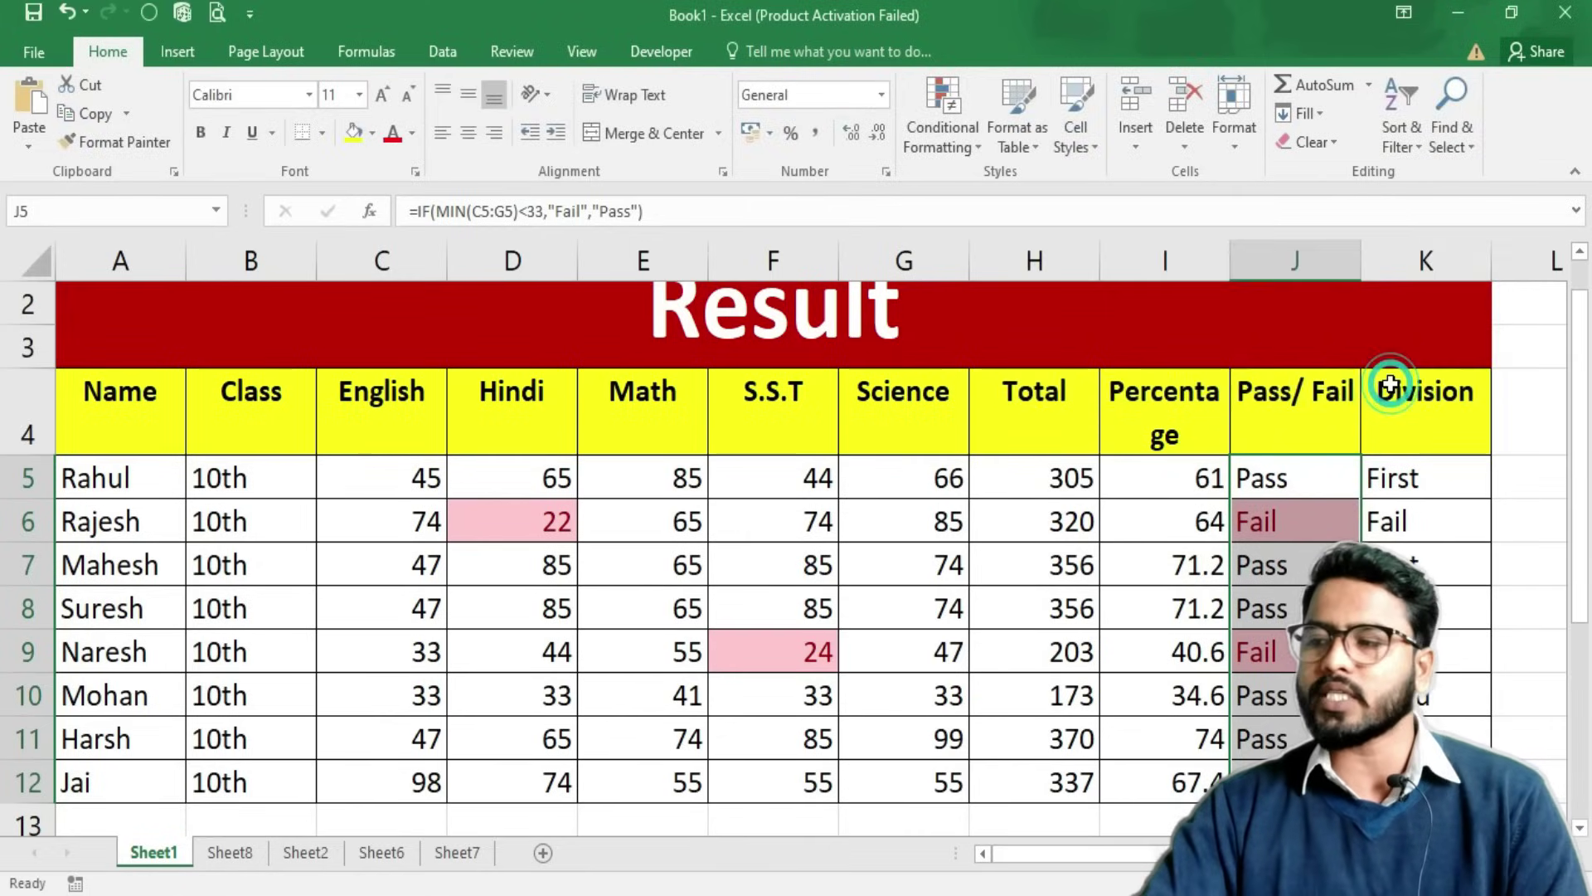
drag(1410, 485, 1410, 779)
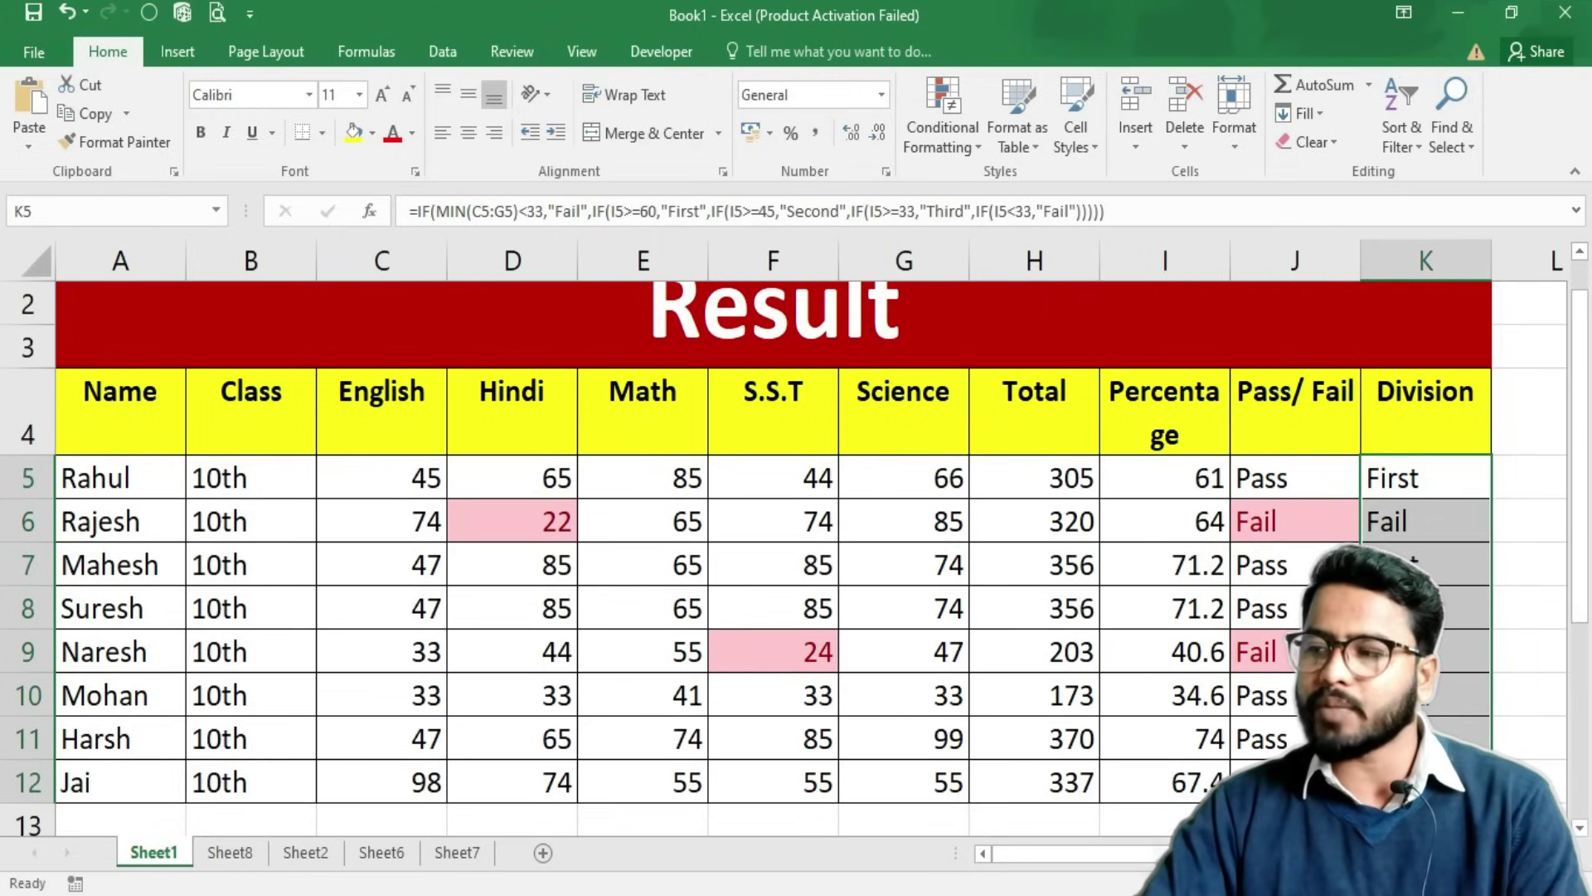
Highlight cells in K5:K12 containing 'First' with Green Fill and Dark Green Text.
click(945, 143)
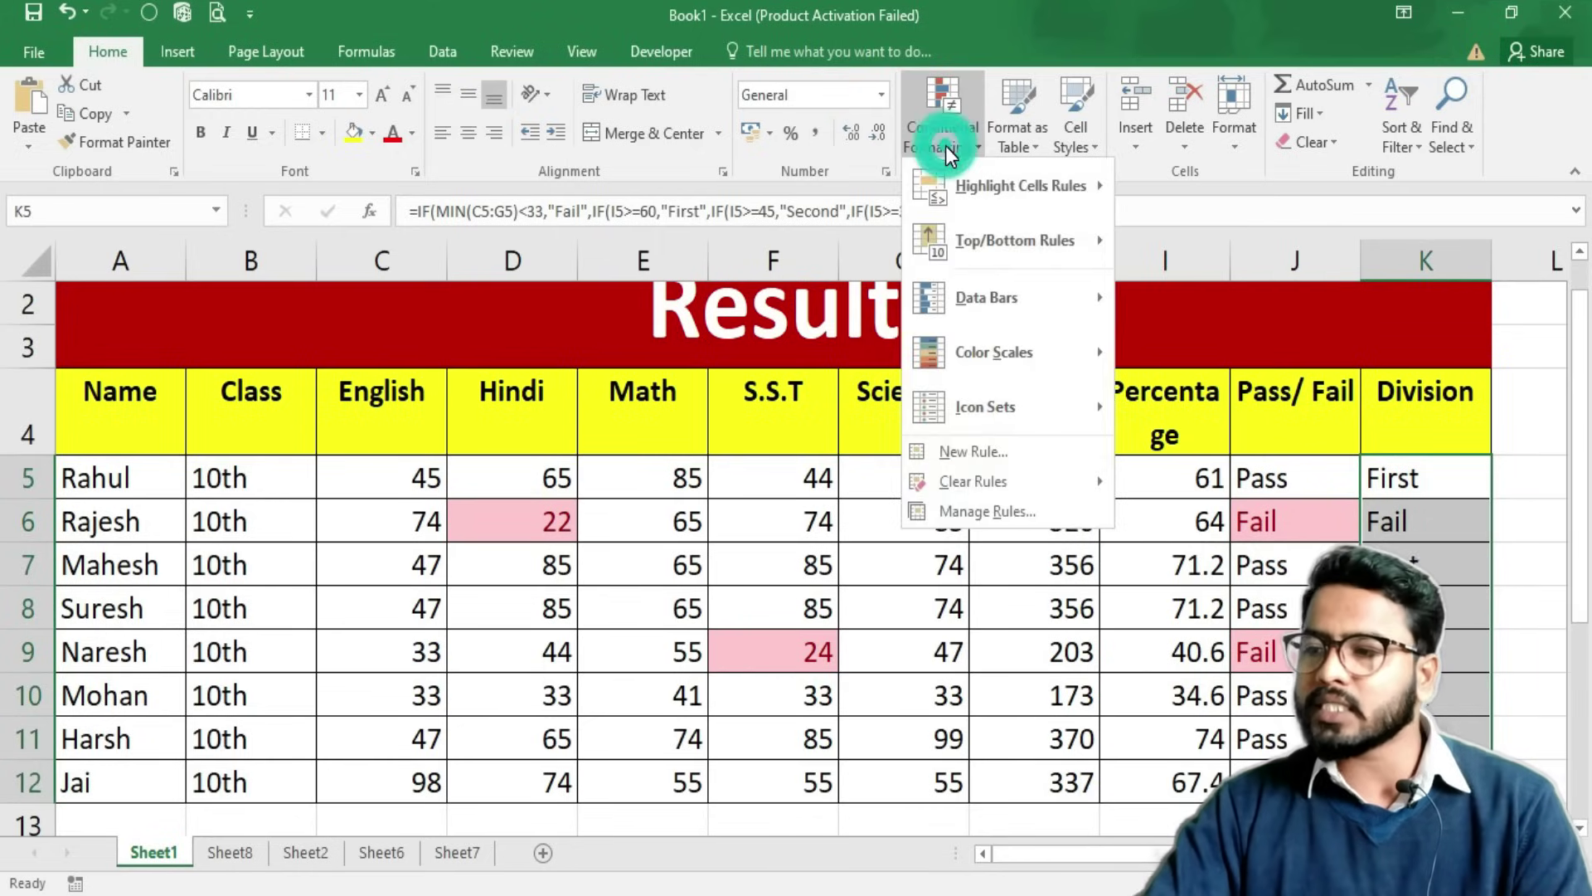
mouse_move(1018, 185)
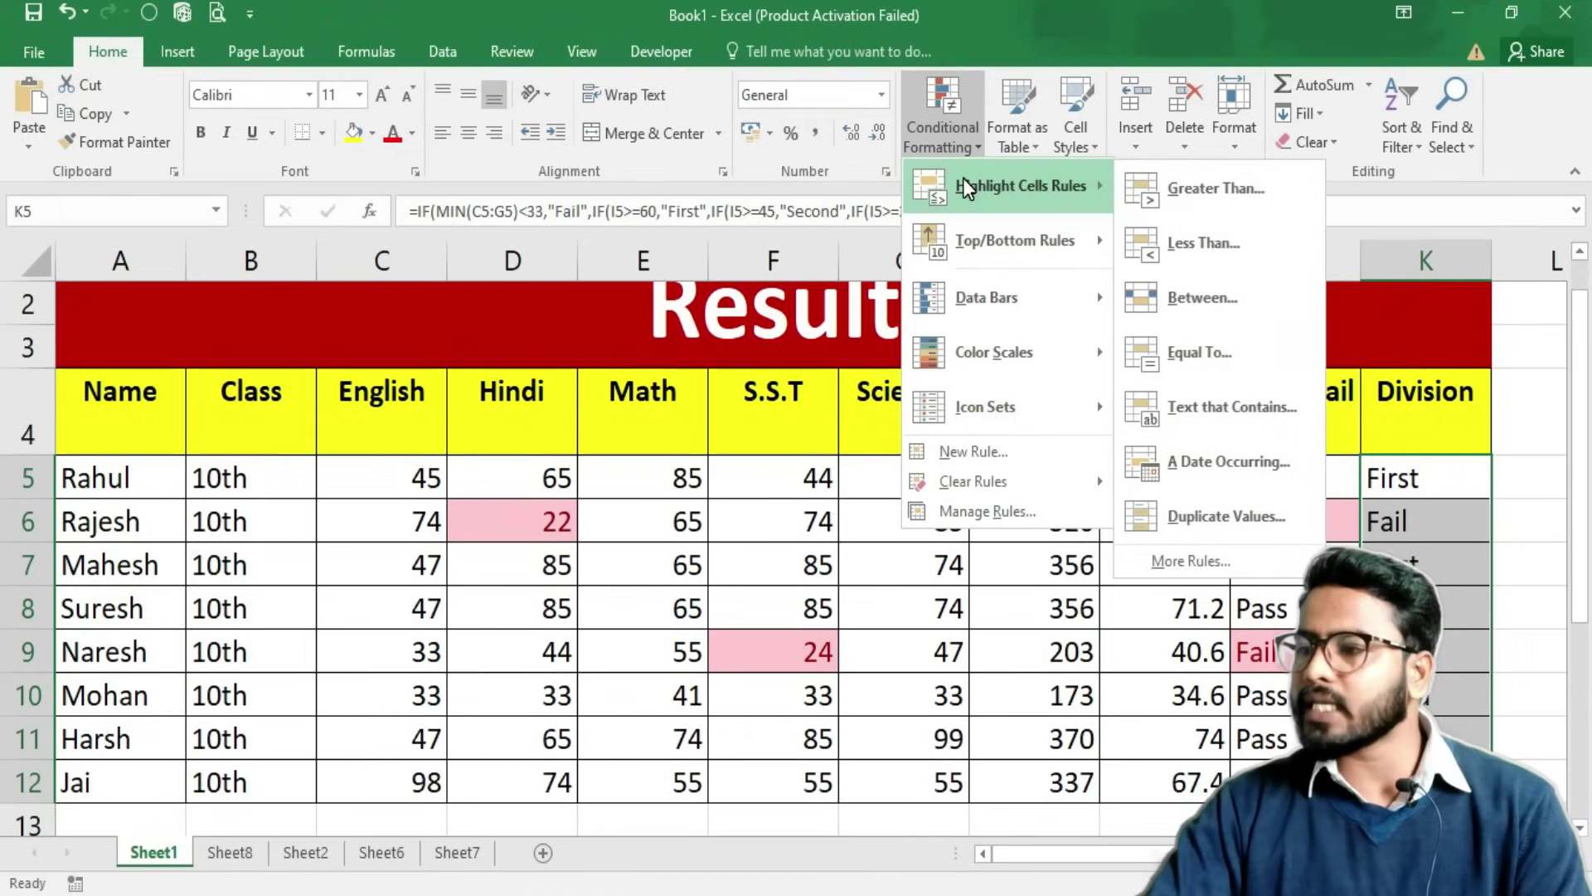
click(1171, 403)
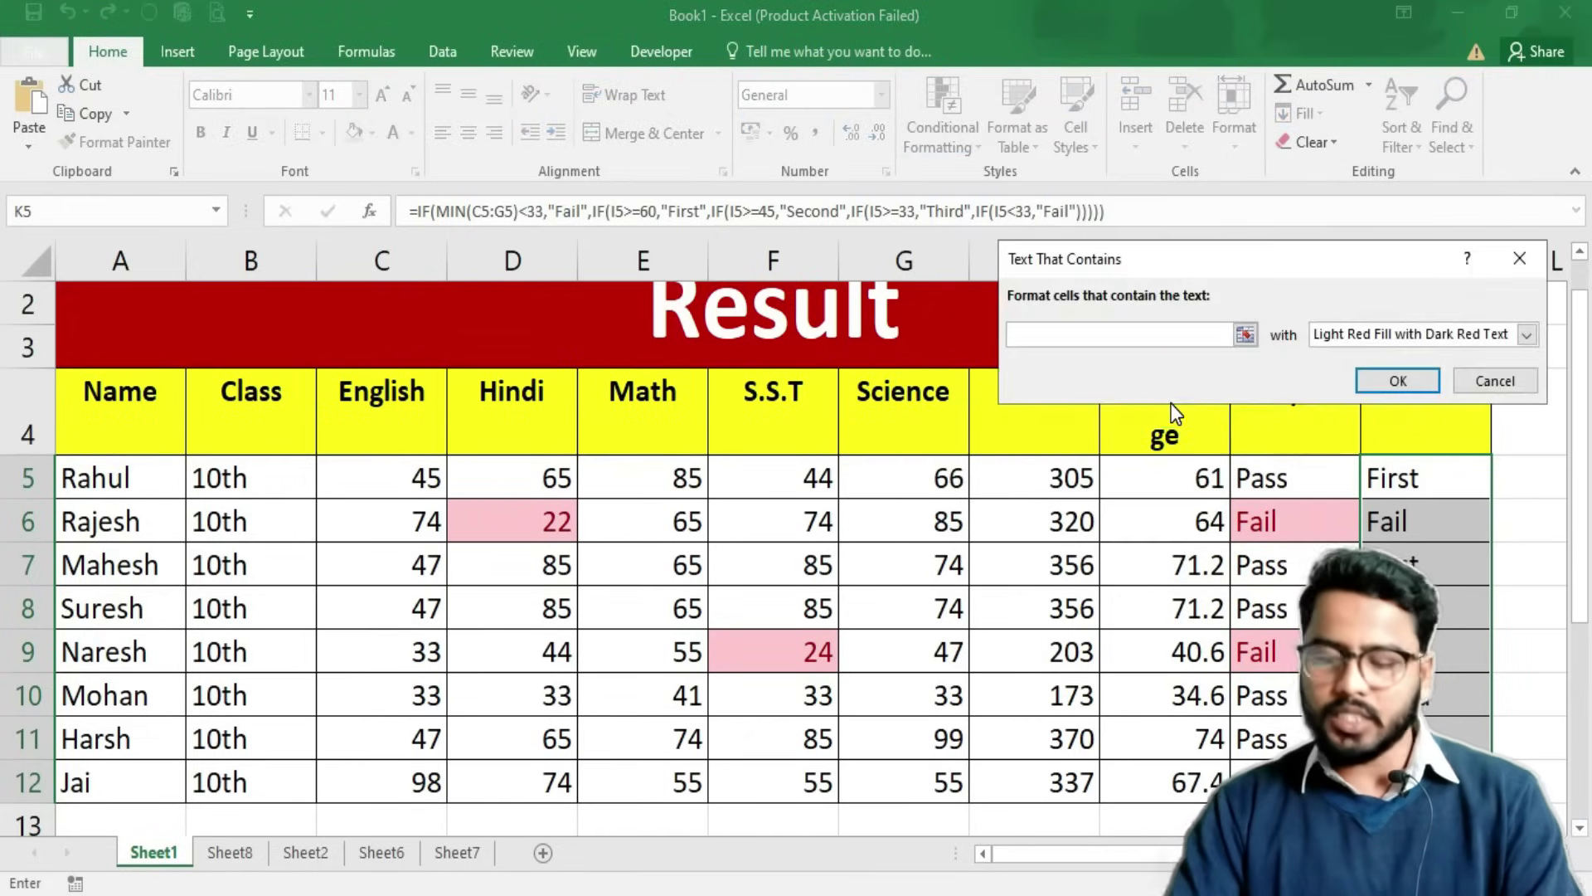
text(First)
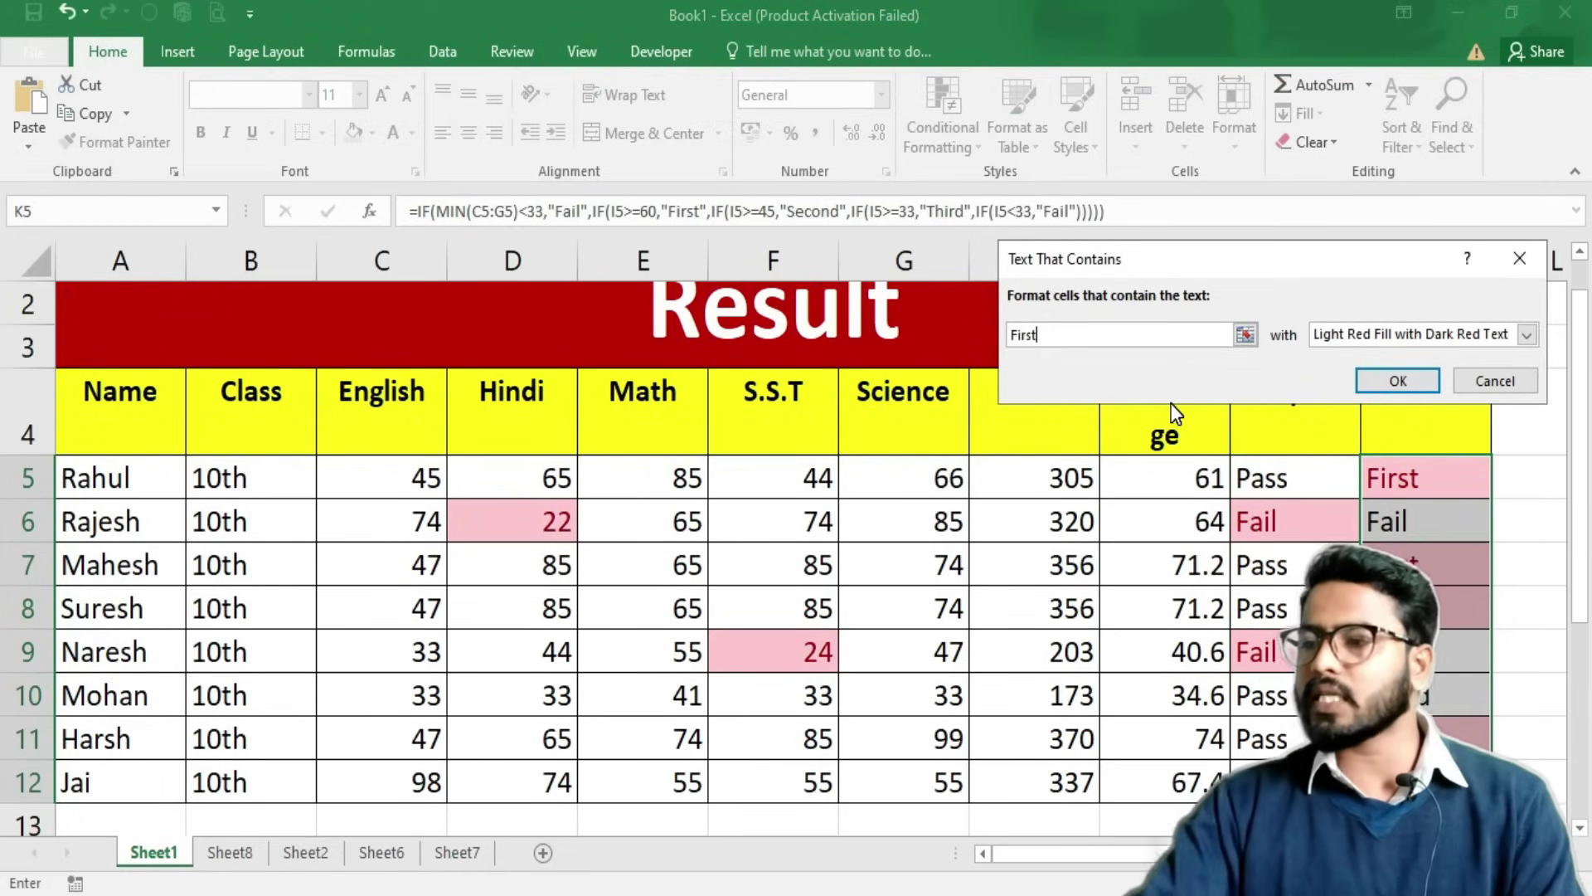
click(1527, 334)
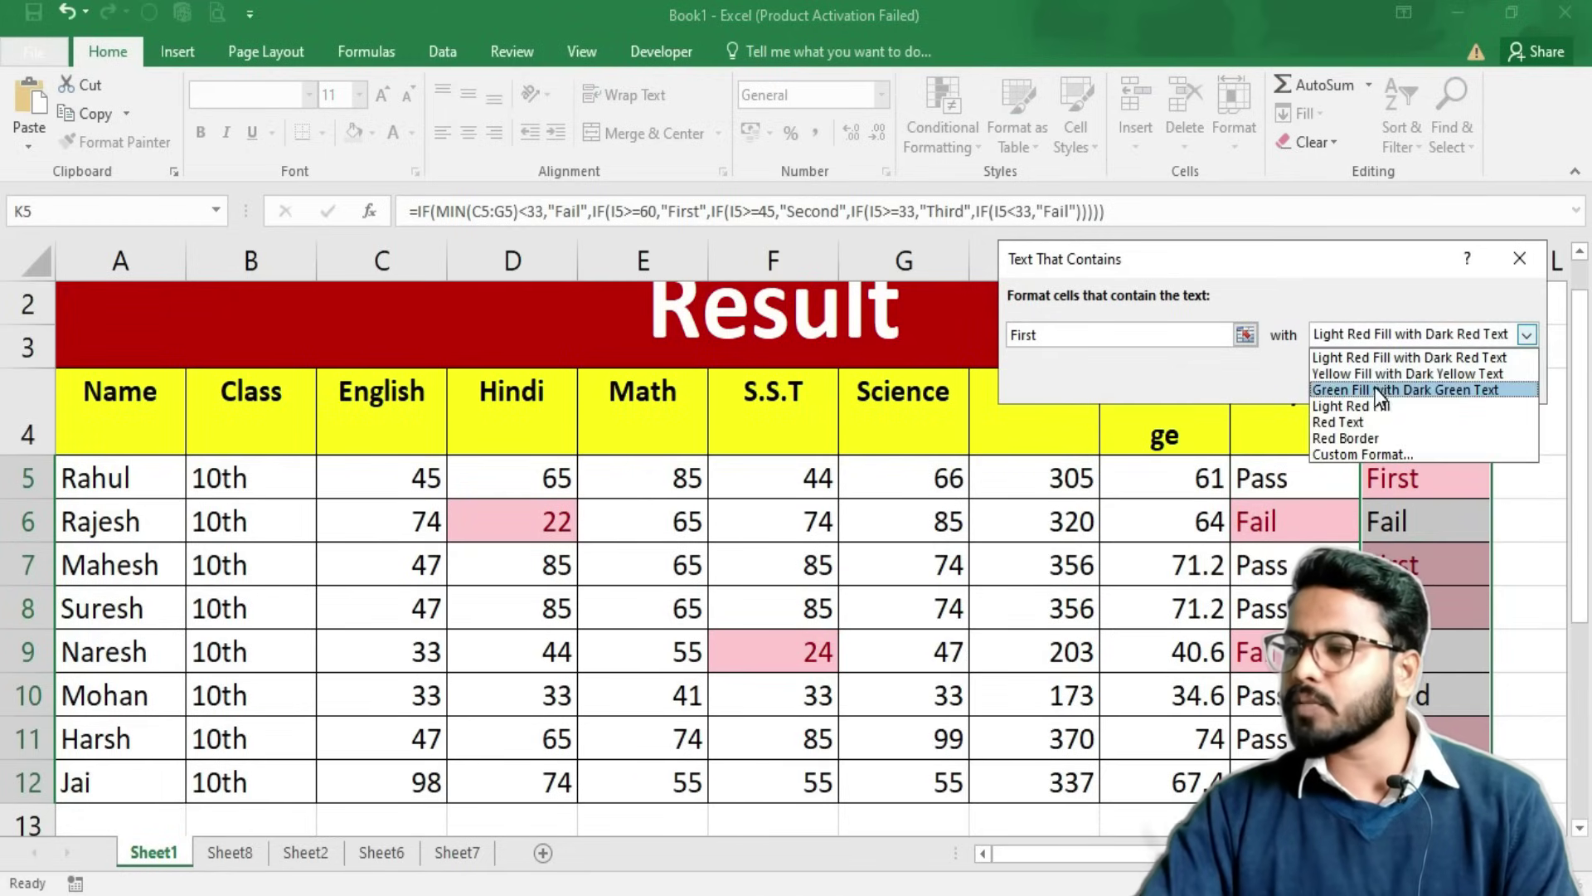
click(1375, 386)
click(1387, 382)
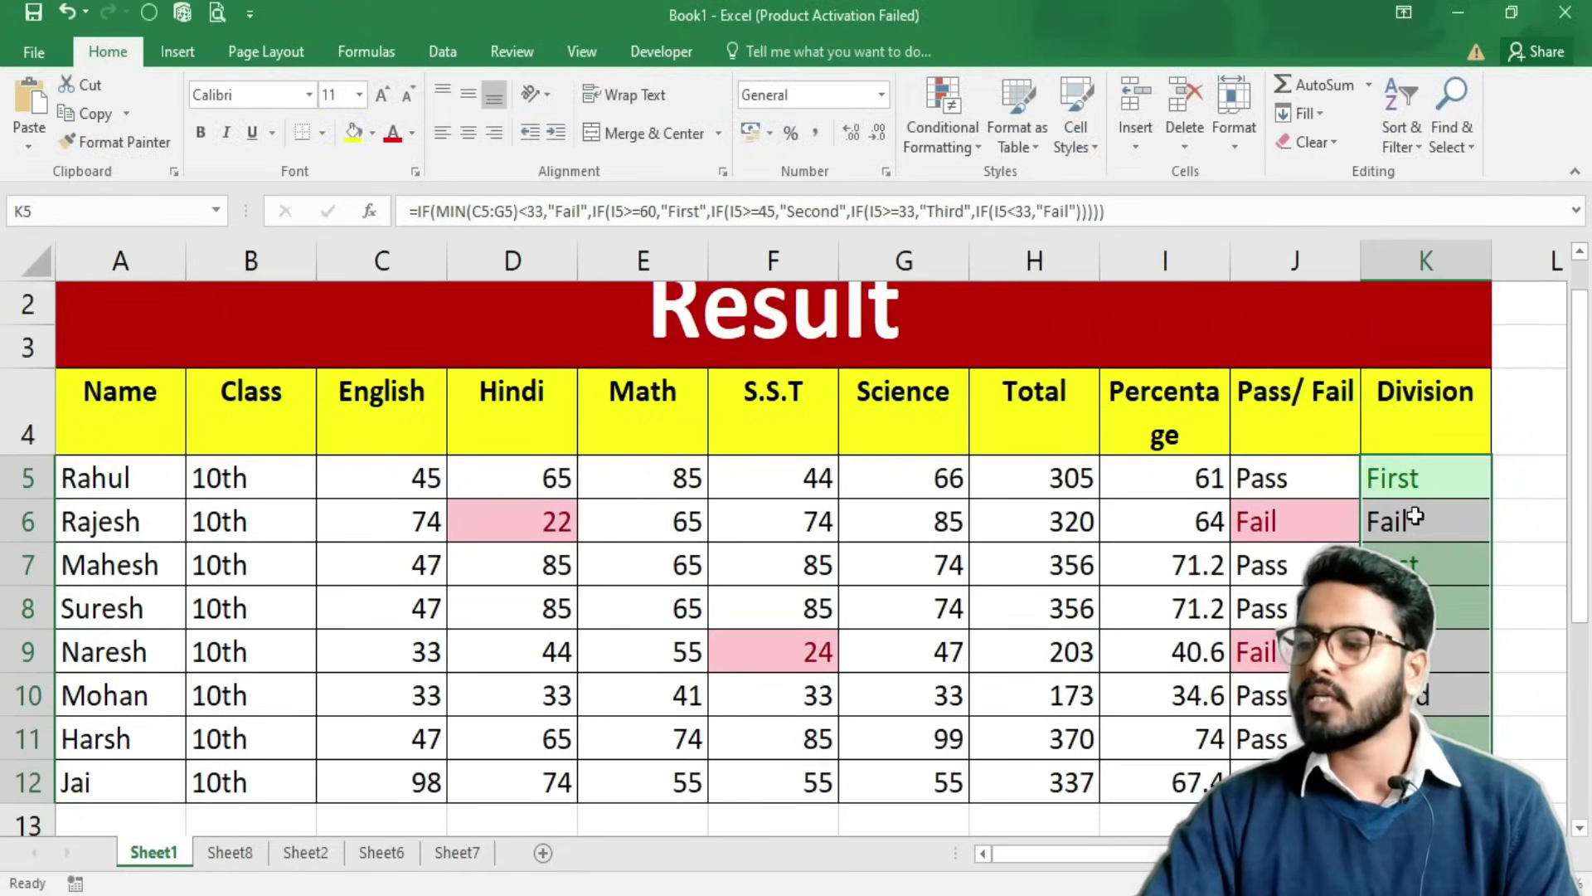
click(1414, 516)
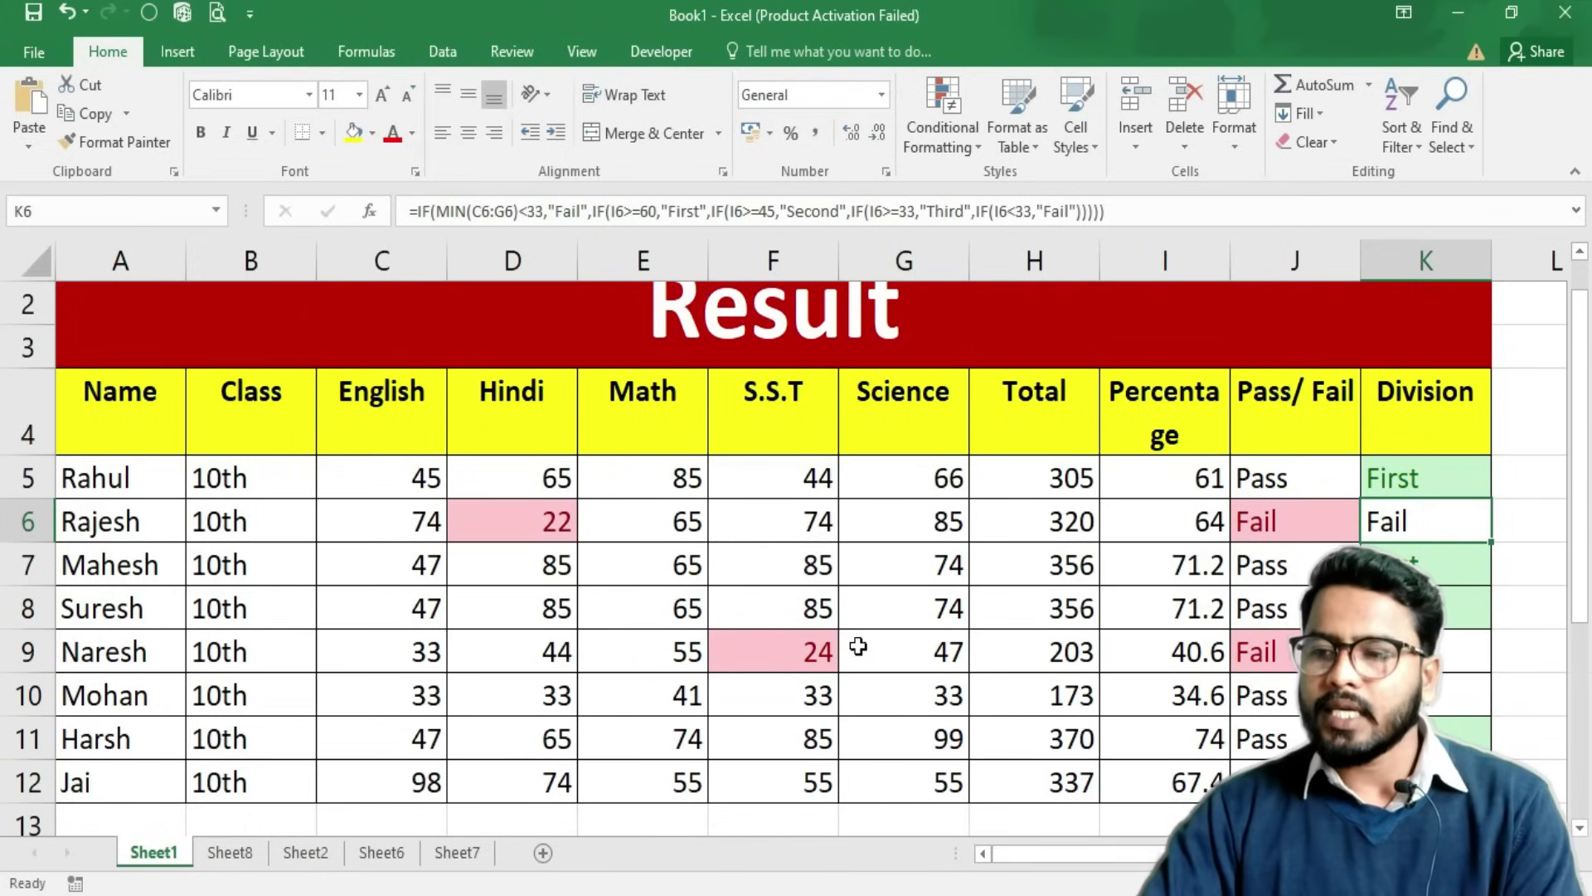
Apply orange Gradient Fill data bars to the Percentage values in I5:I12.
drag(392, 475, 910, 788)
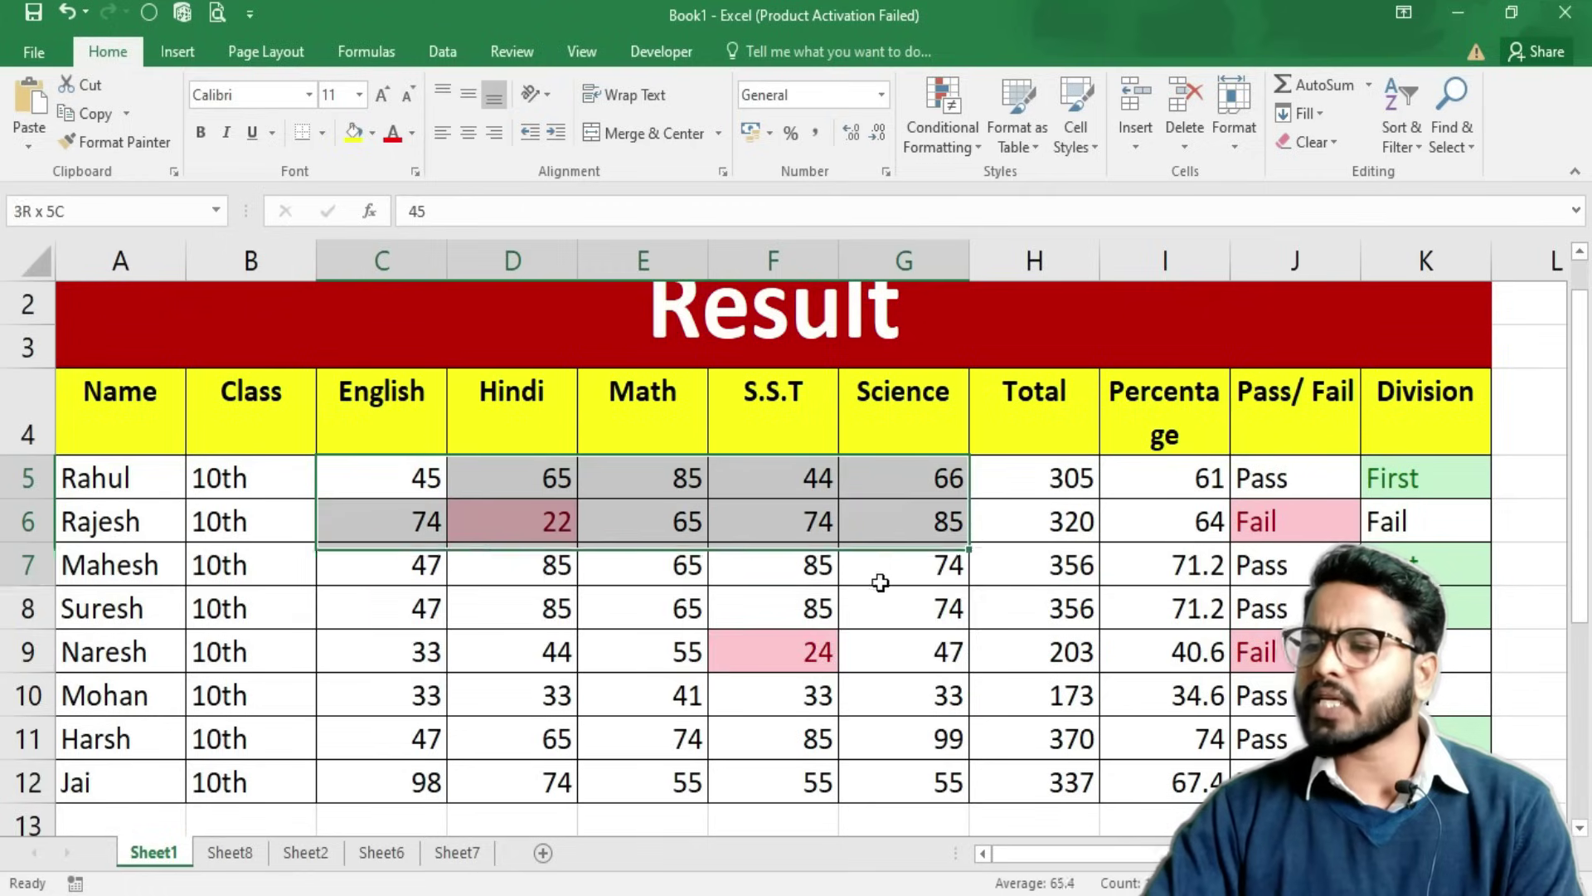
drag(1046, 481, 1063, 784)
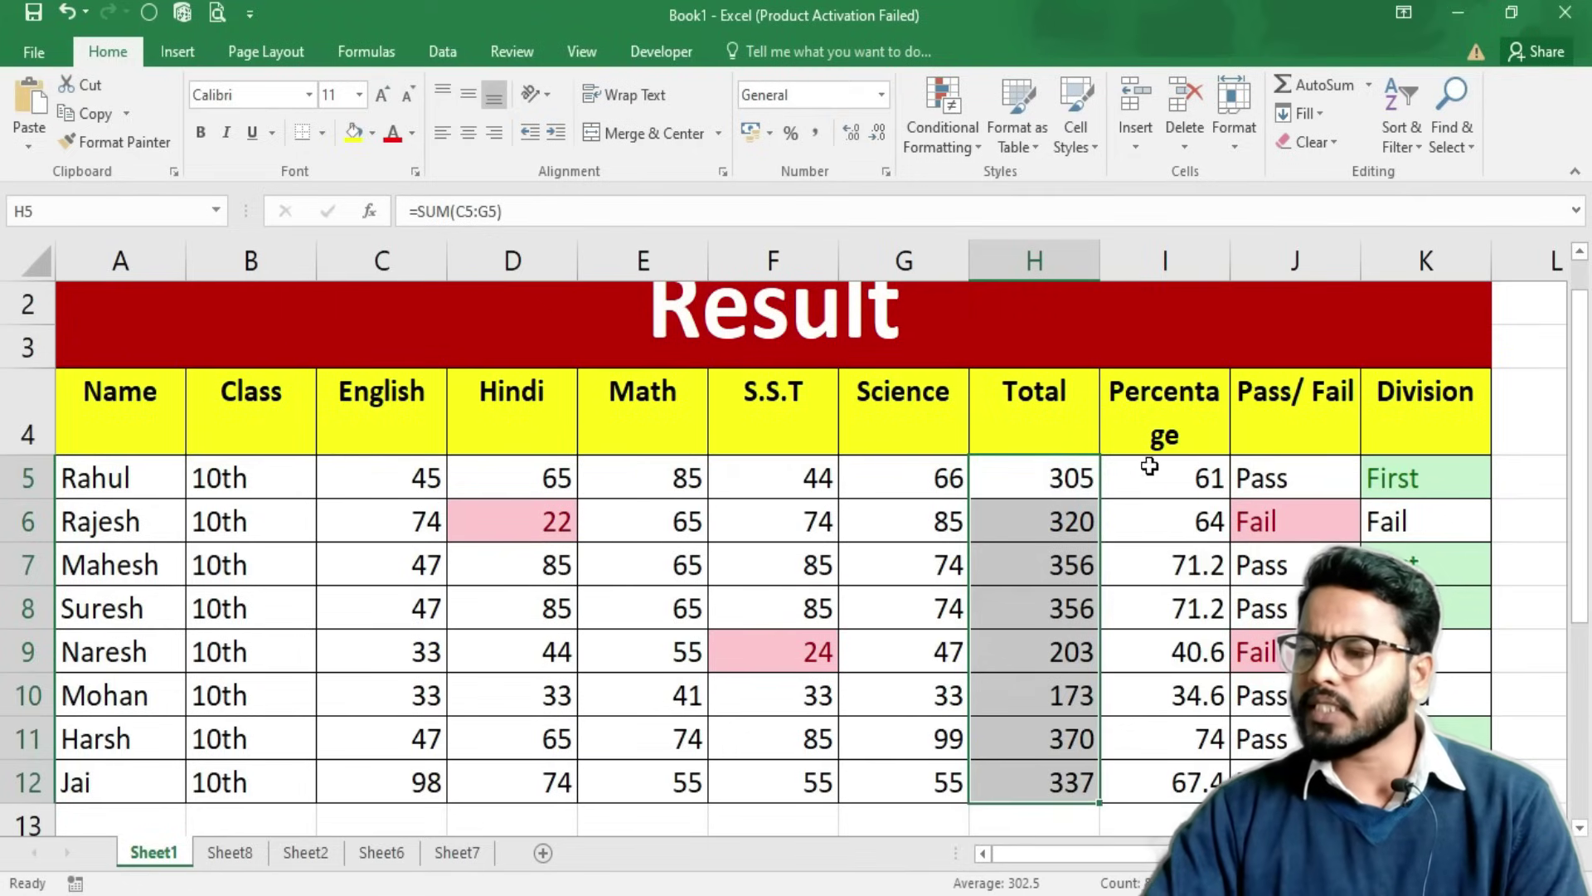
drag(1153, 478, 1149, 782)
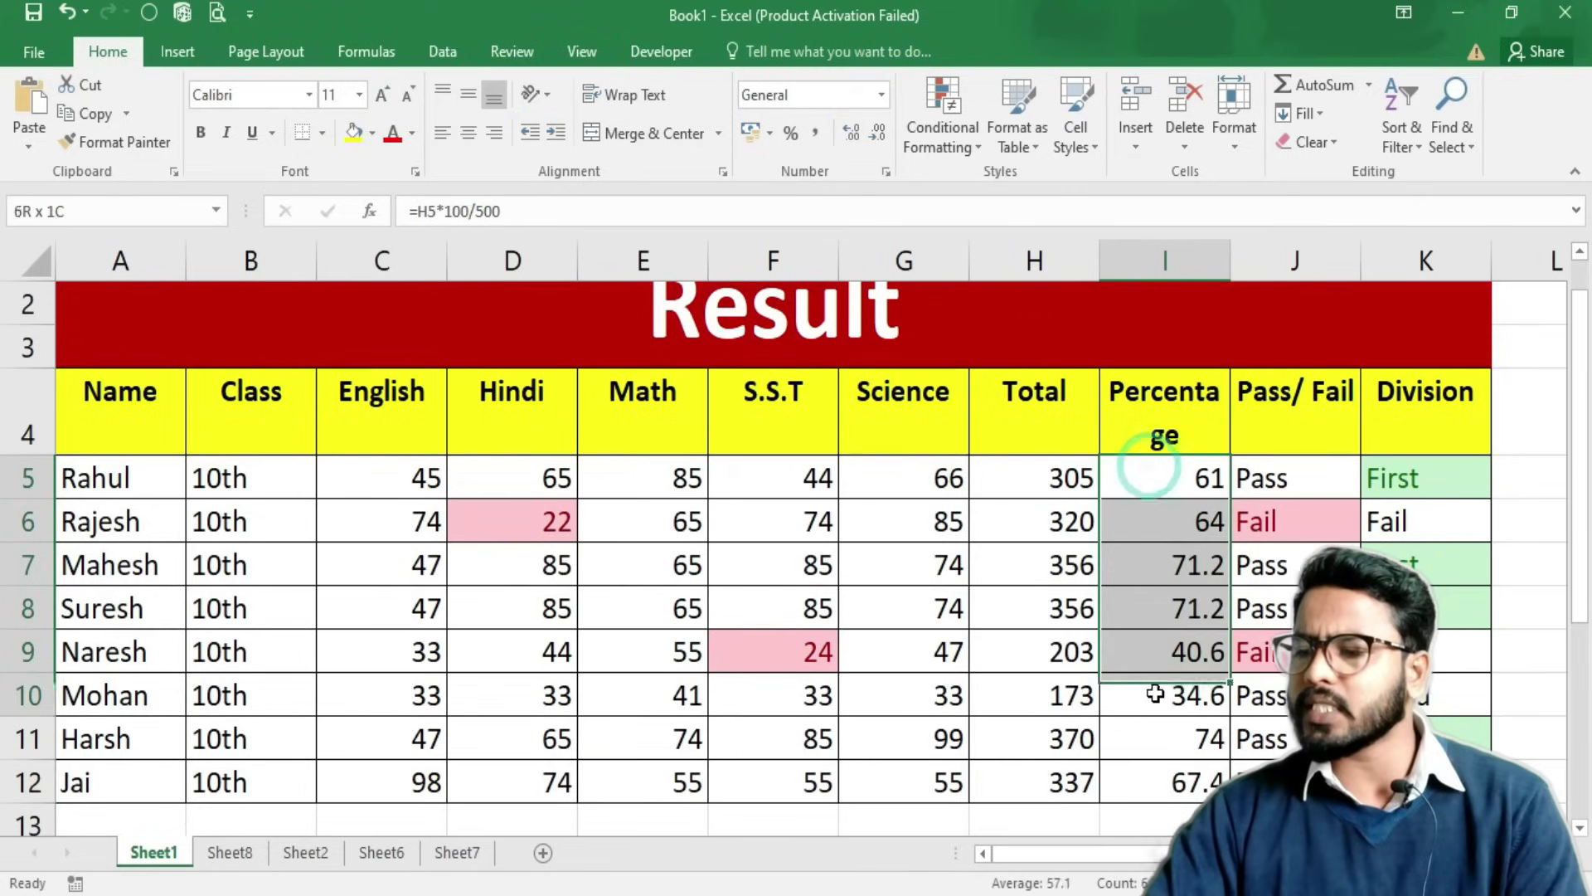
click(957, 141)
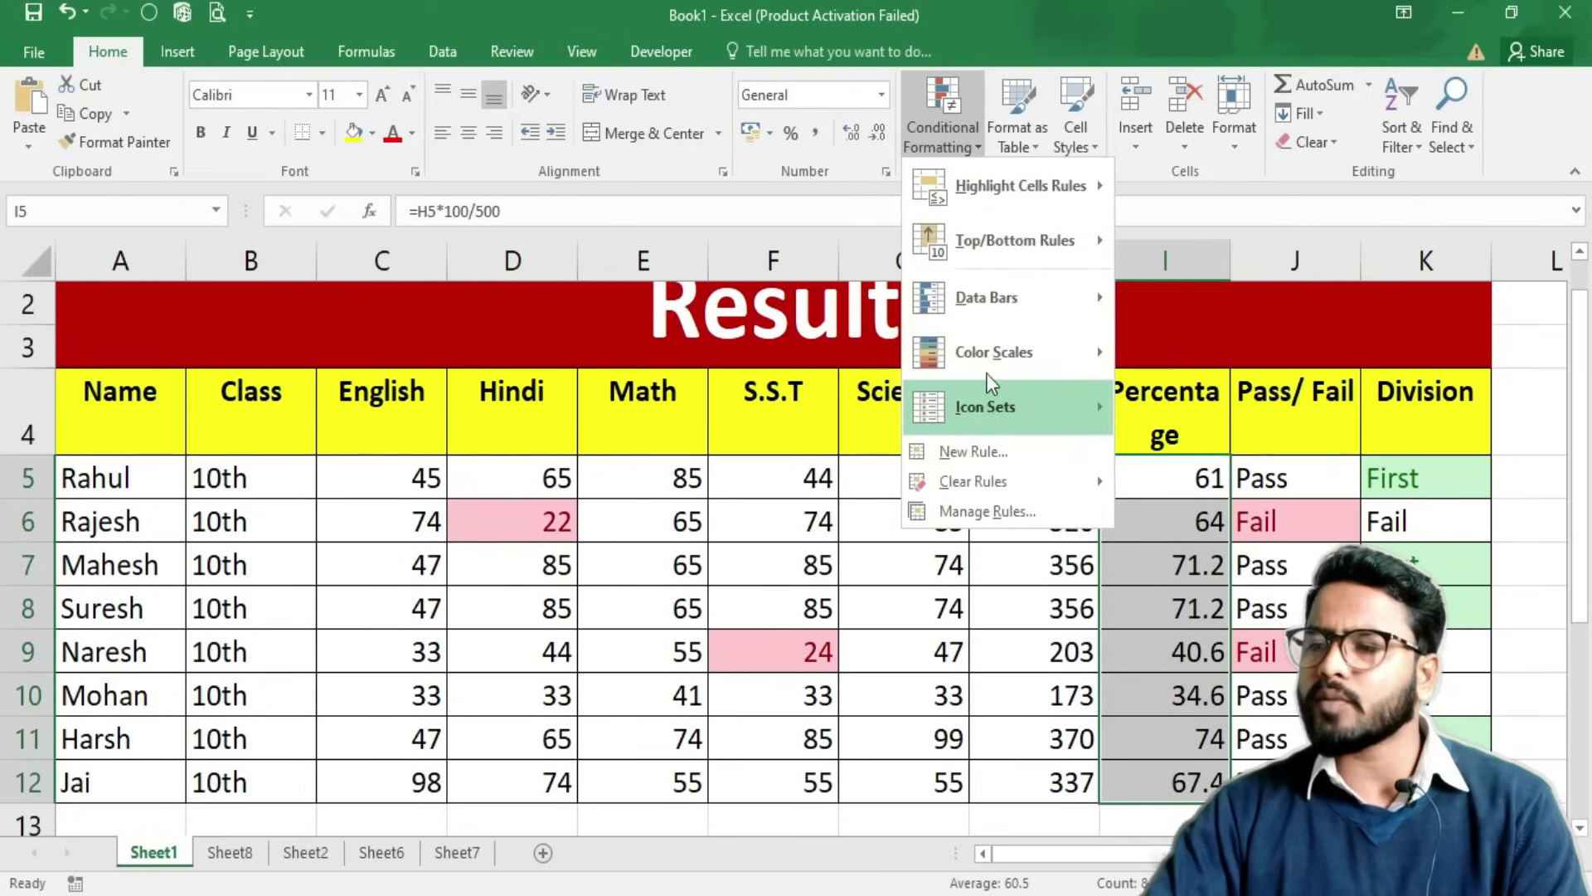
click(996, 291)
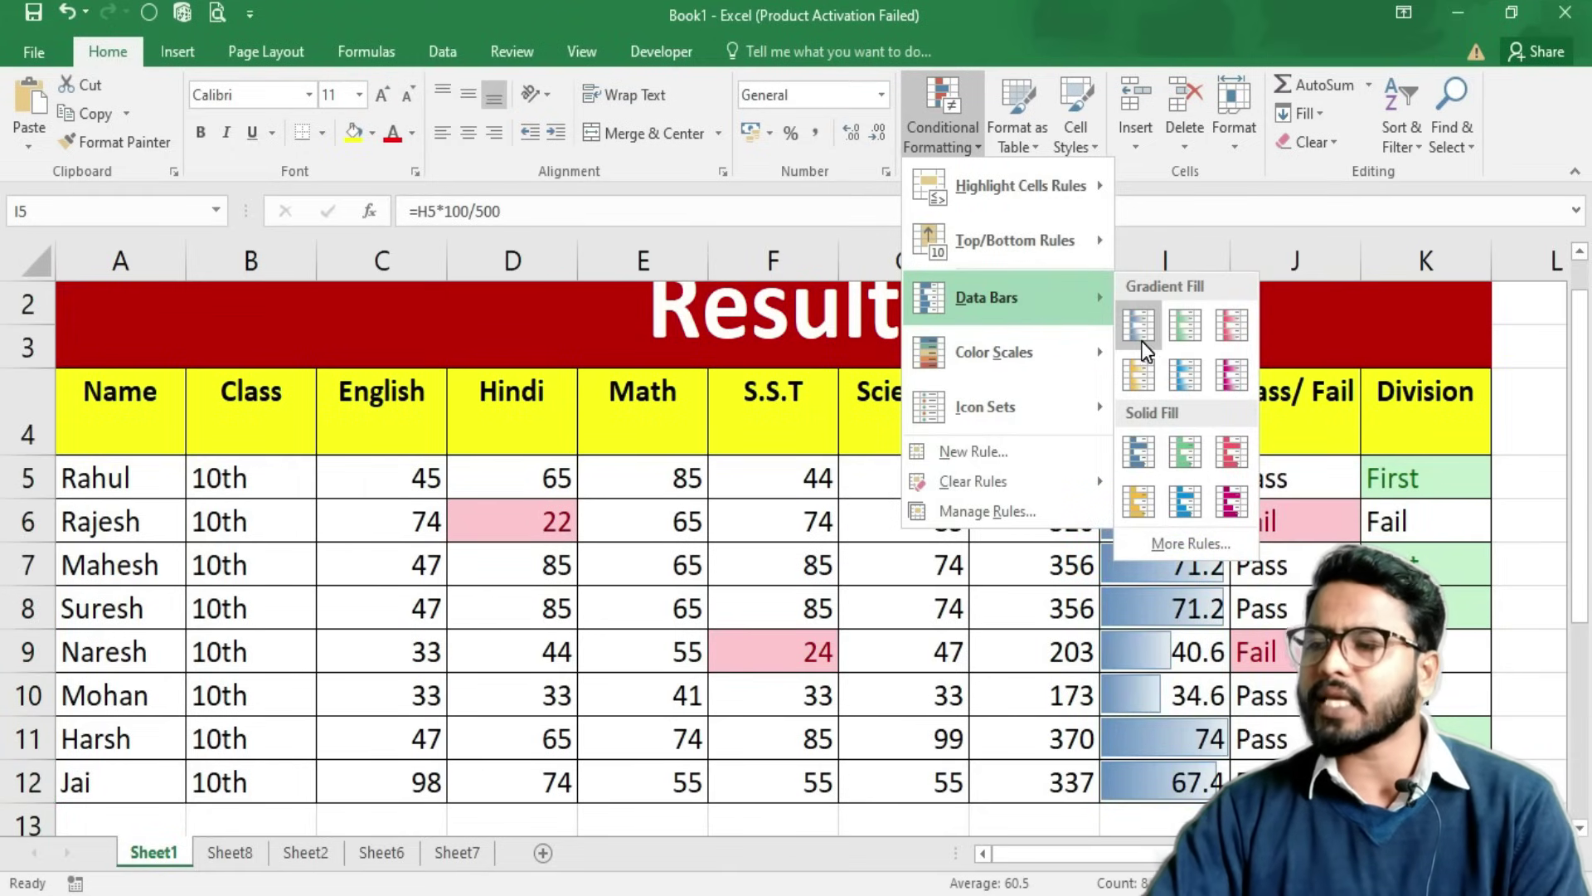
click(1143, 372)
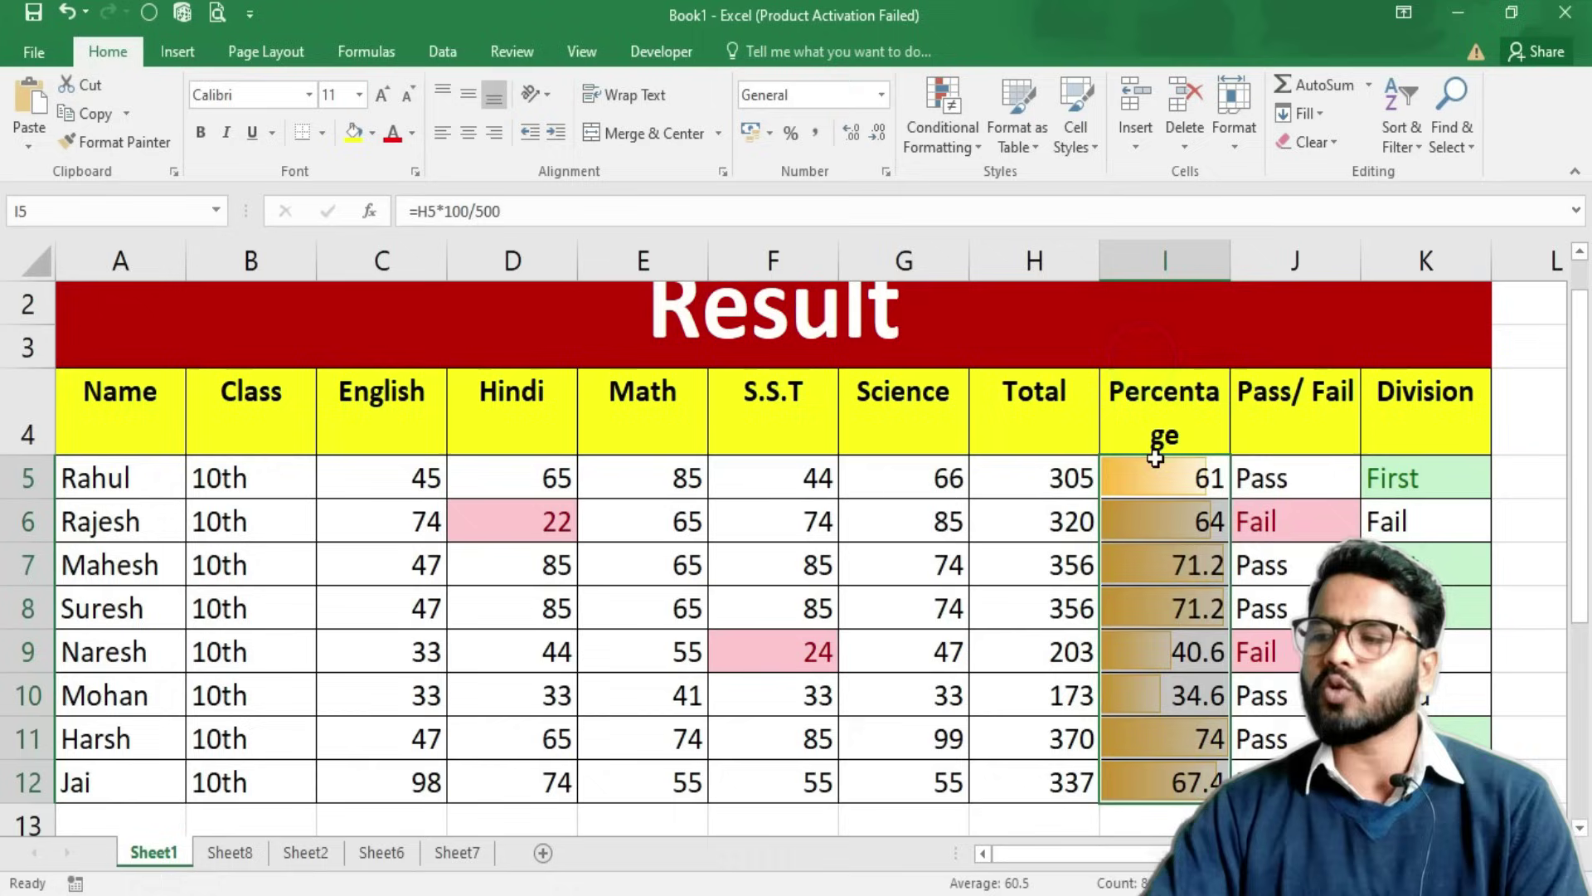
click(1211, 601)
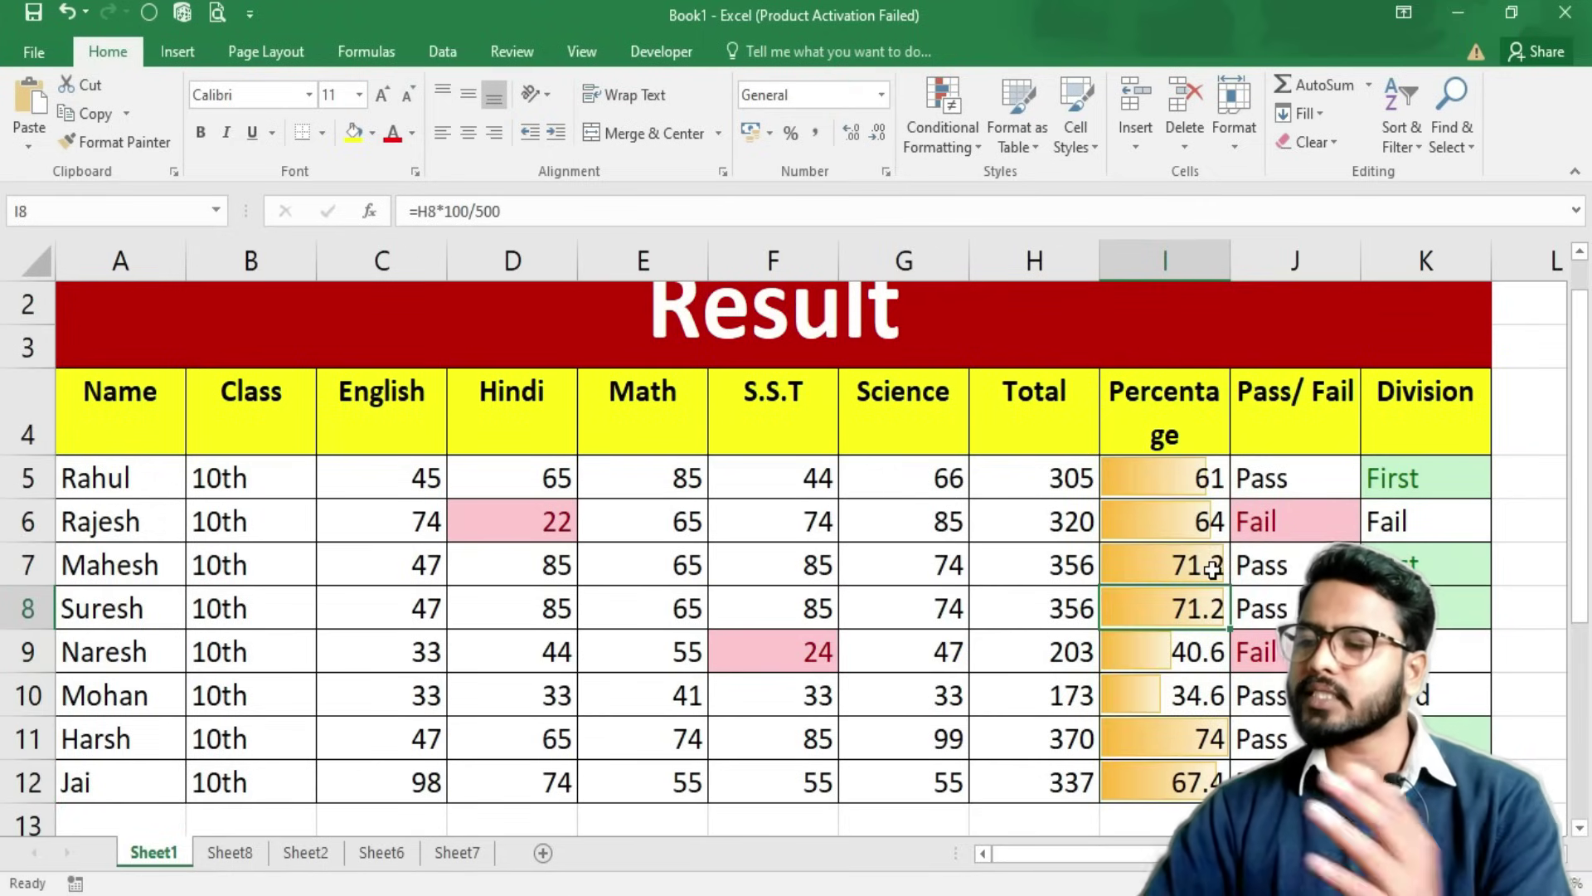